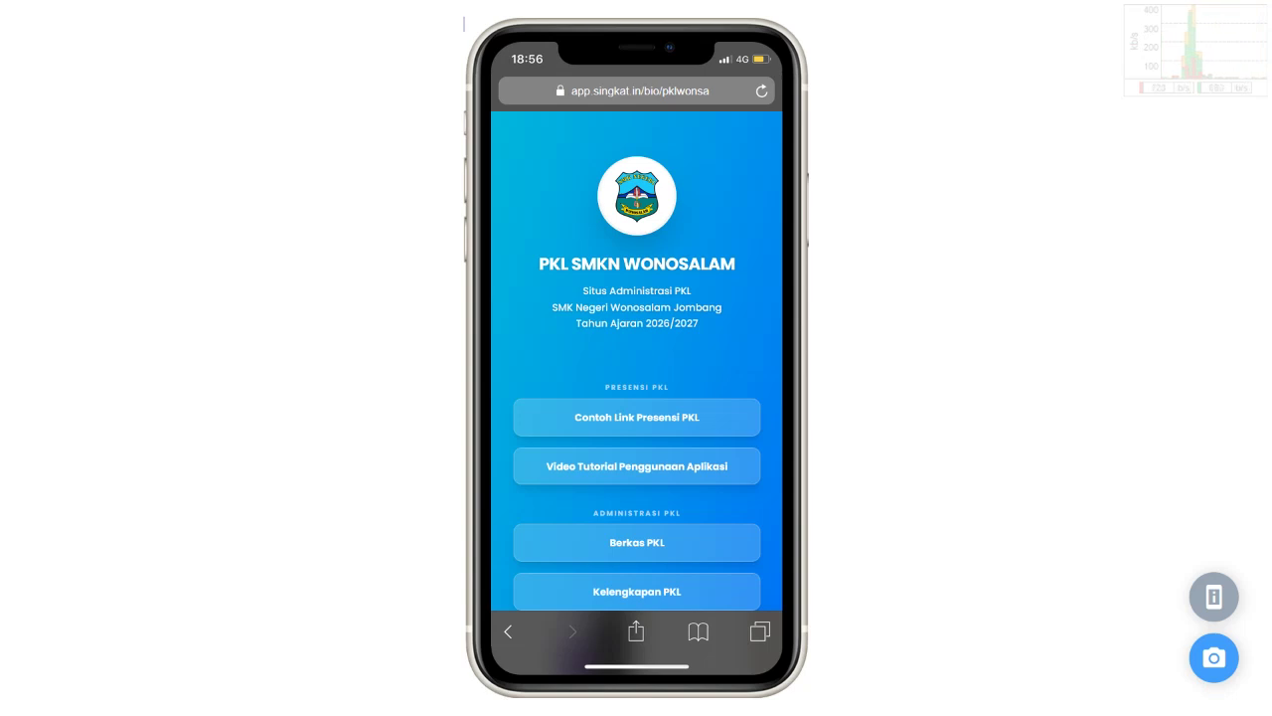
Step: Open the 'Contoh Link Presensi PKL' link on the PKL SMKN Wonosalam bio page
click(637, 416)
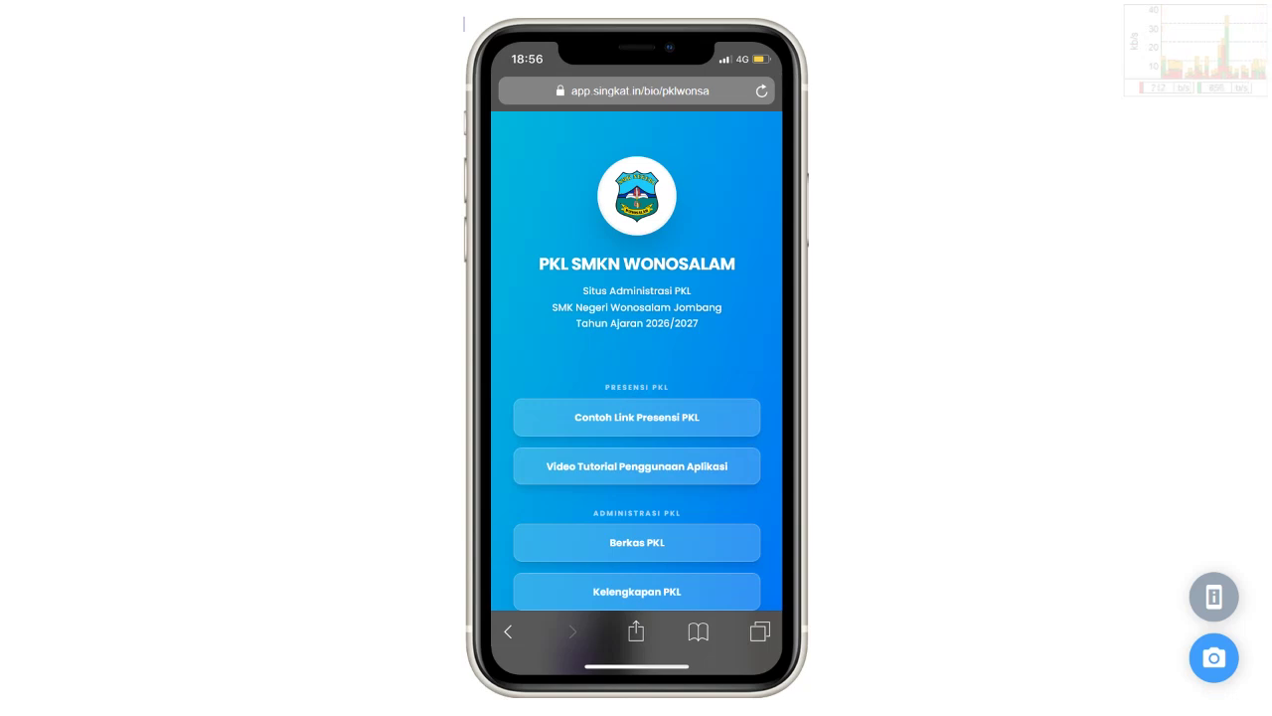
click(637, 417)
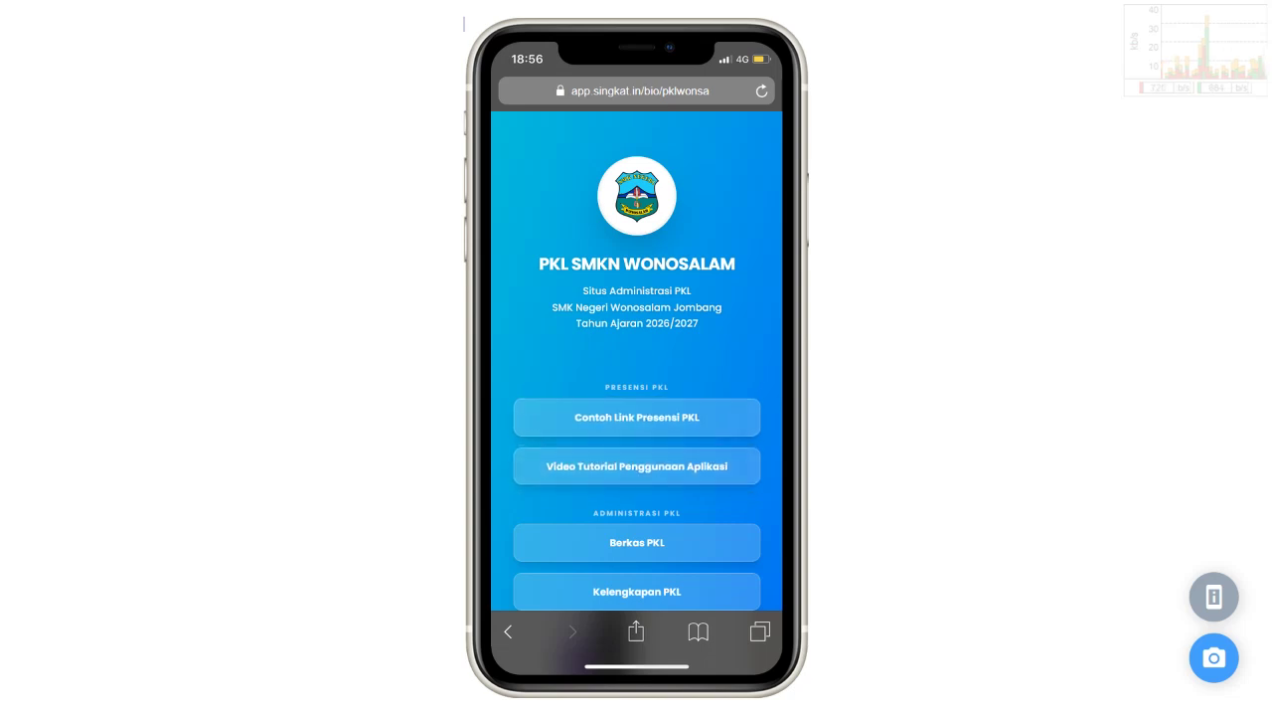
scroll(637, 467, down, 2)
scroll(637, 391, up, 2)
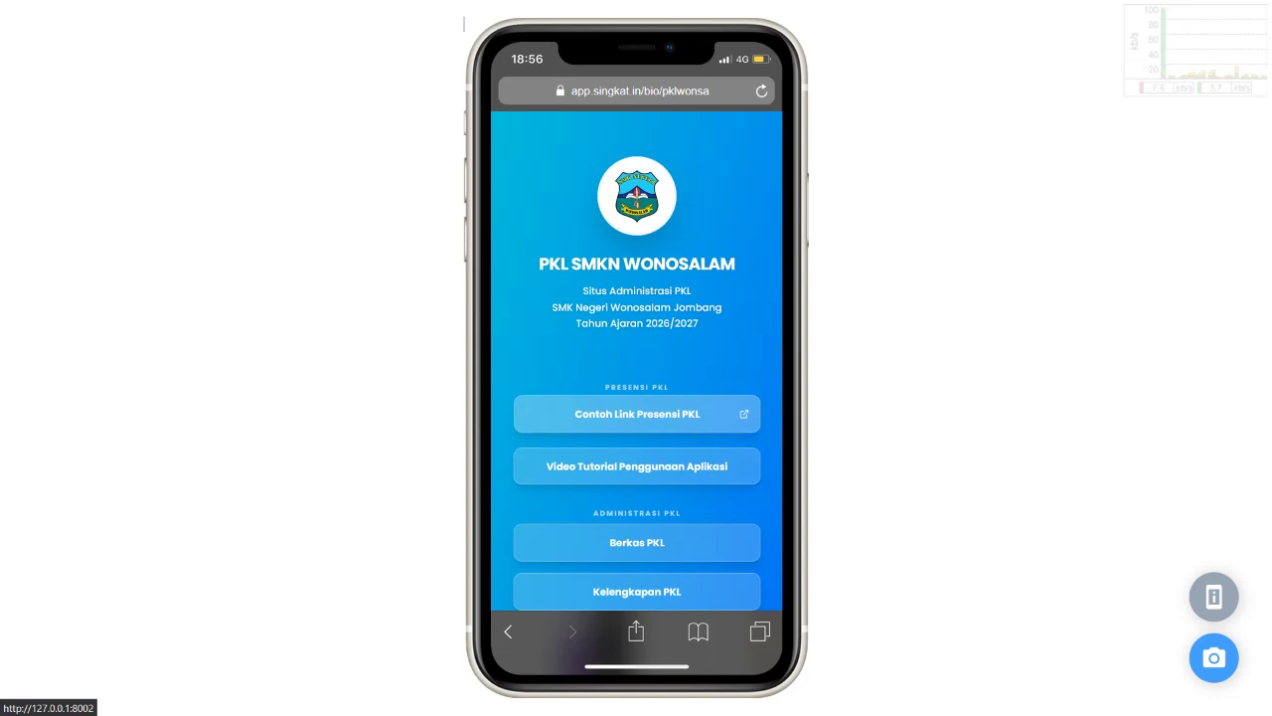
click(638, 414)
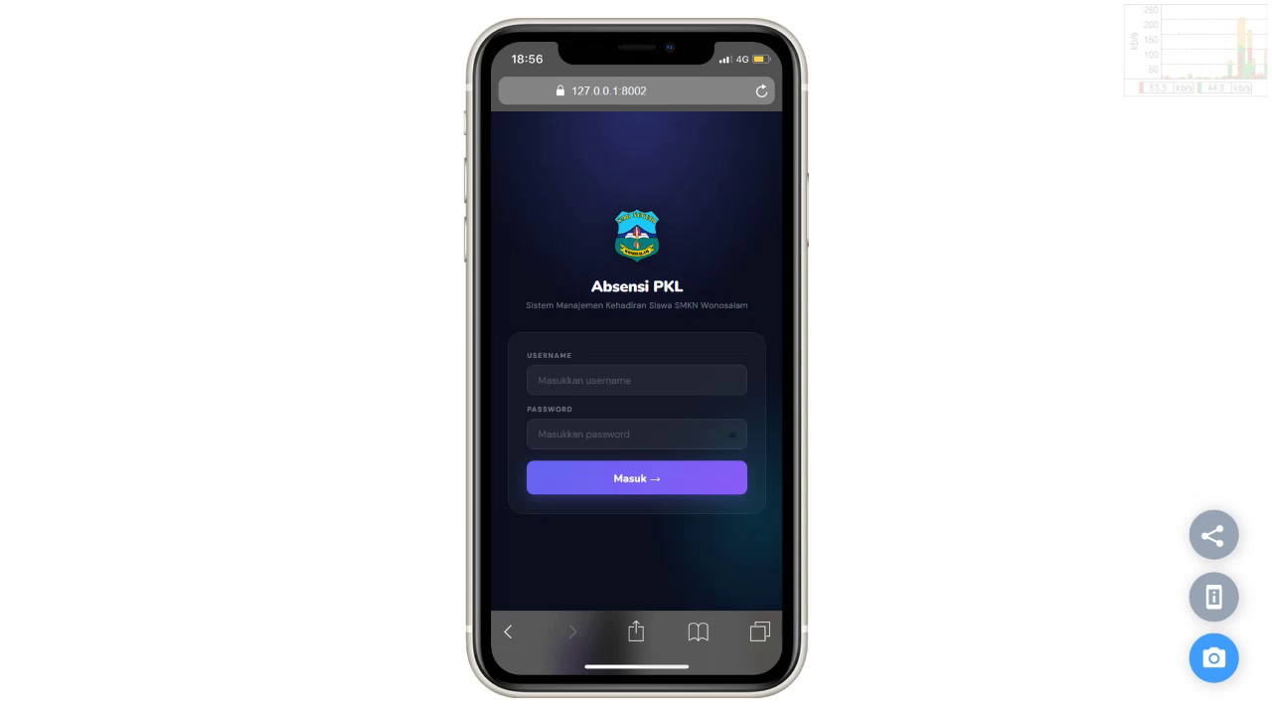
Step: Log in to Absensi PKL with the student's username and password, then choose Masuk
click(636, 380)
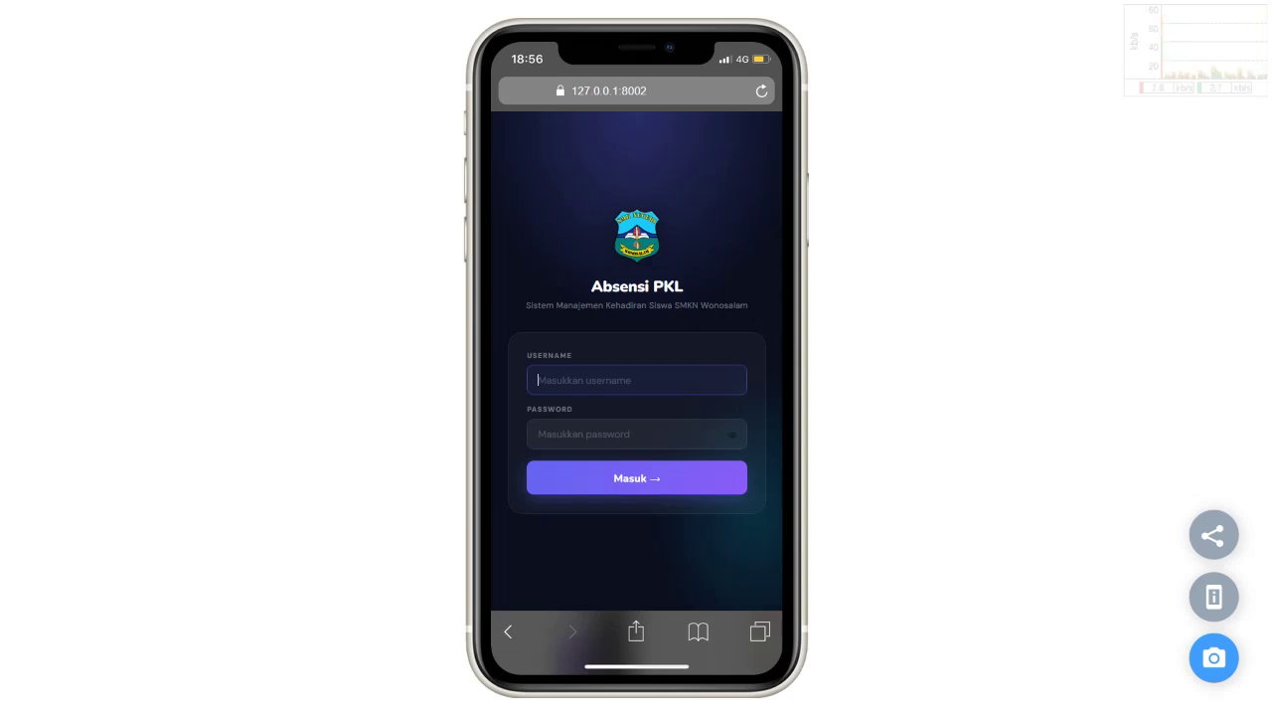
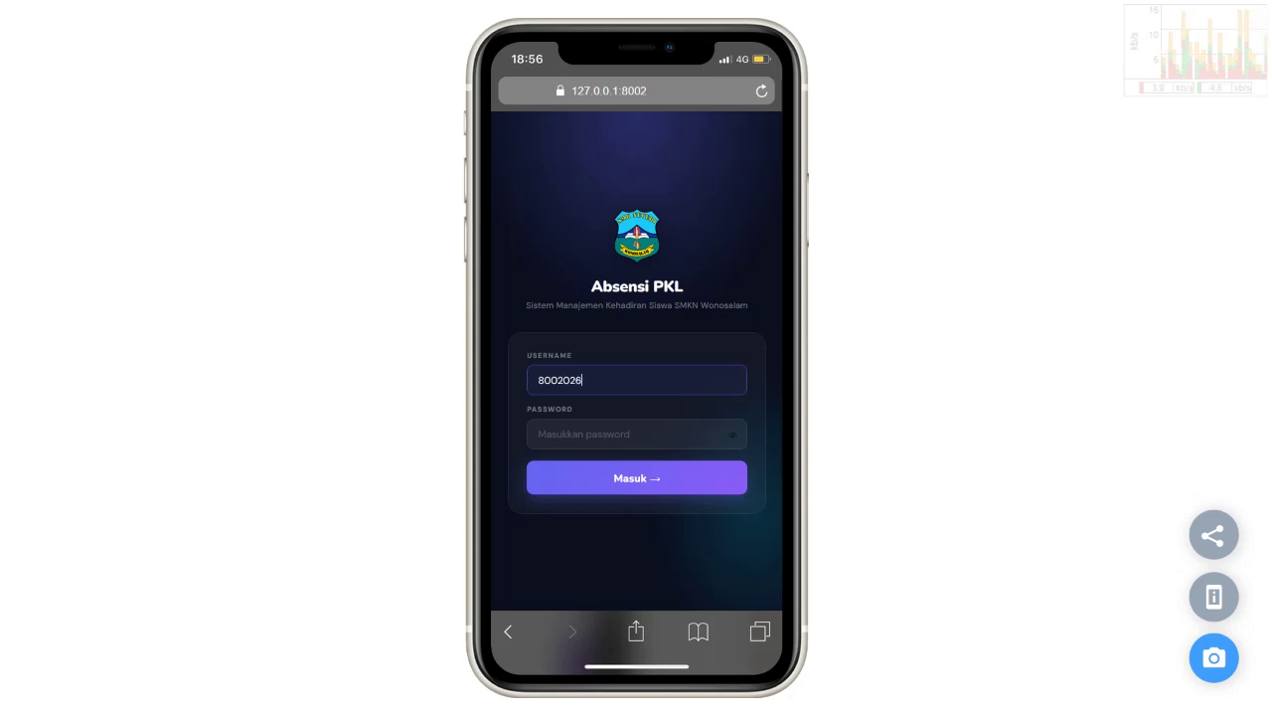
key(Tab)
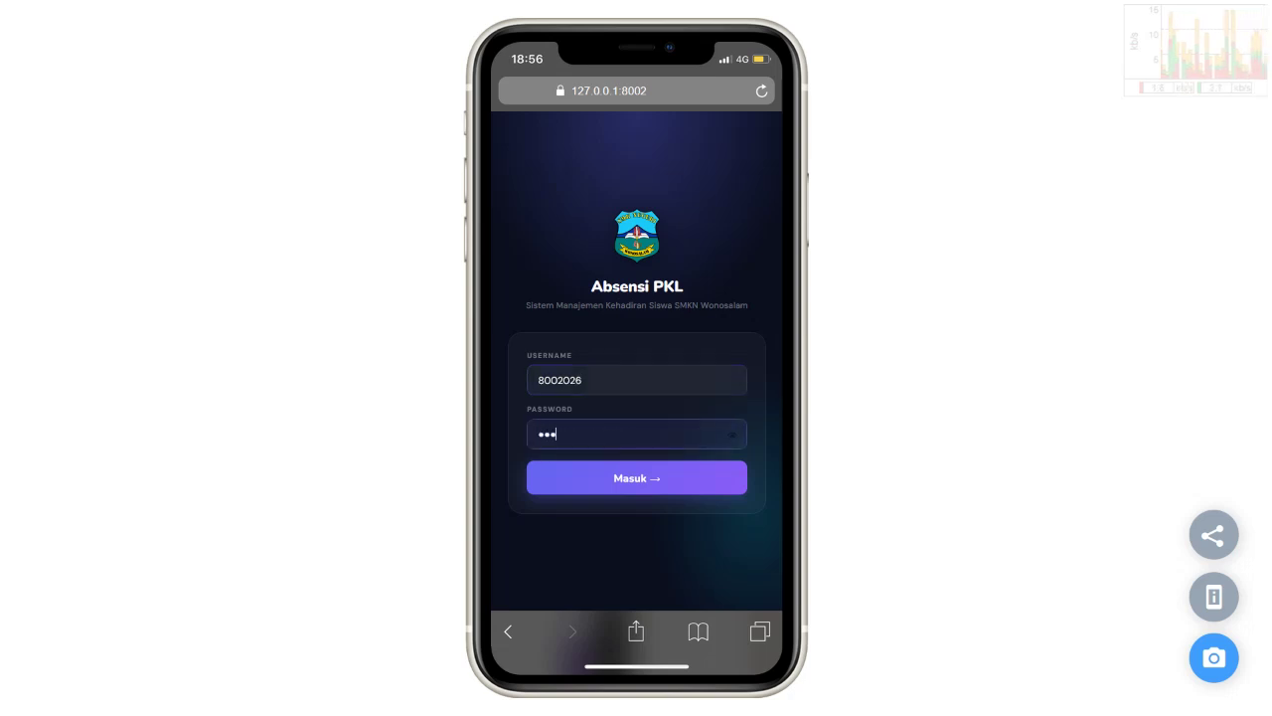
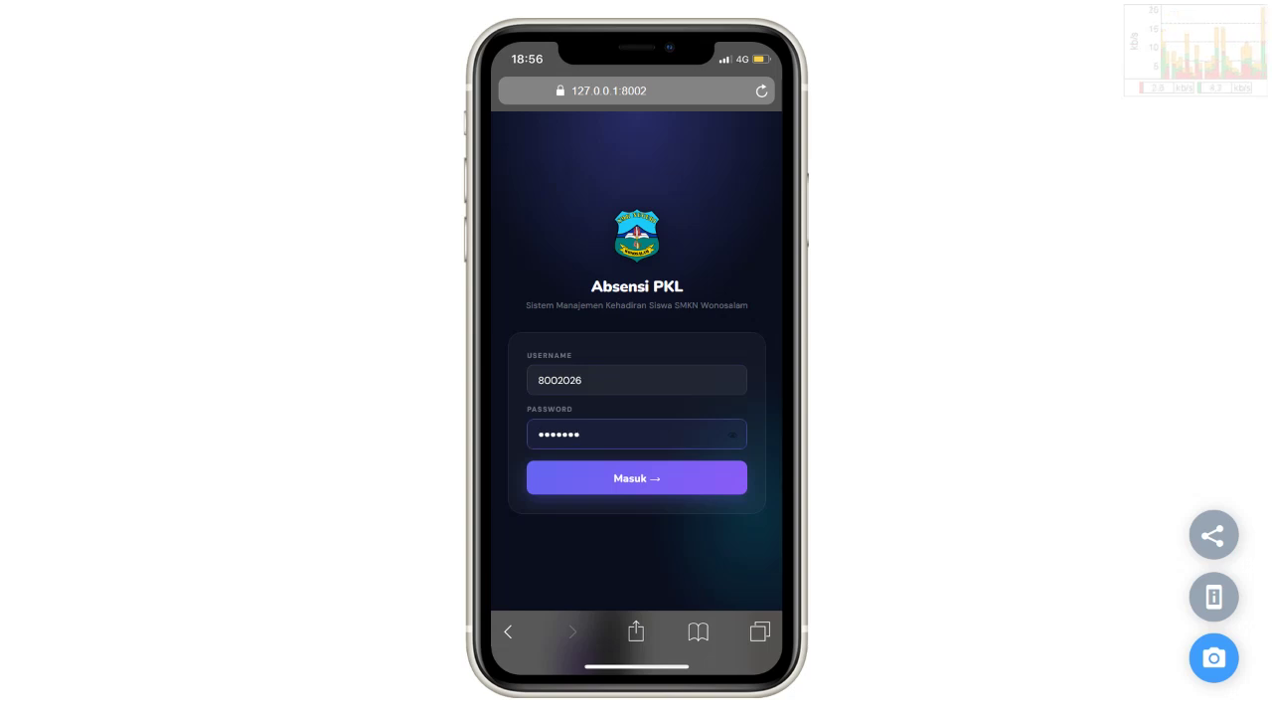
click(636, 478)
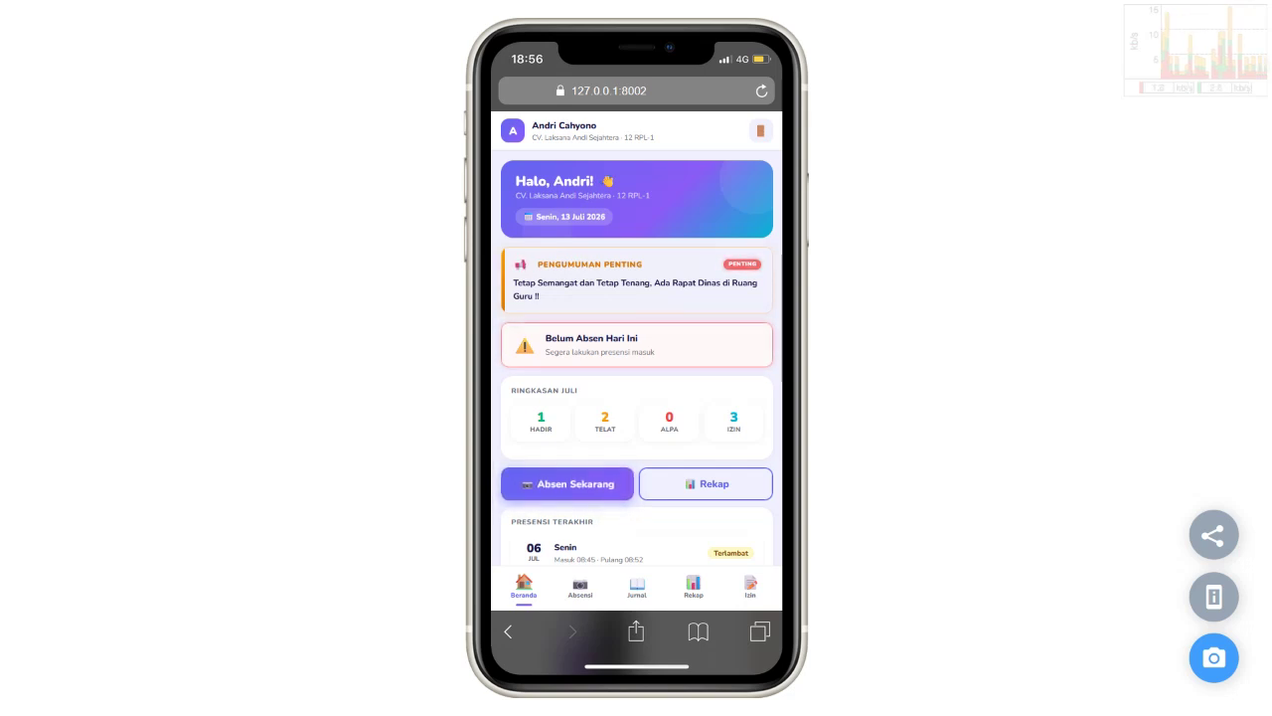
Step: Scroll the Beranda dashboard to Presensi Terakhir, then go to the Absensi arrival page
scroll(636, 357, down, 2)
scroll(636, 357, down, 1)
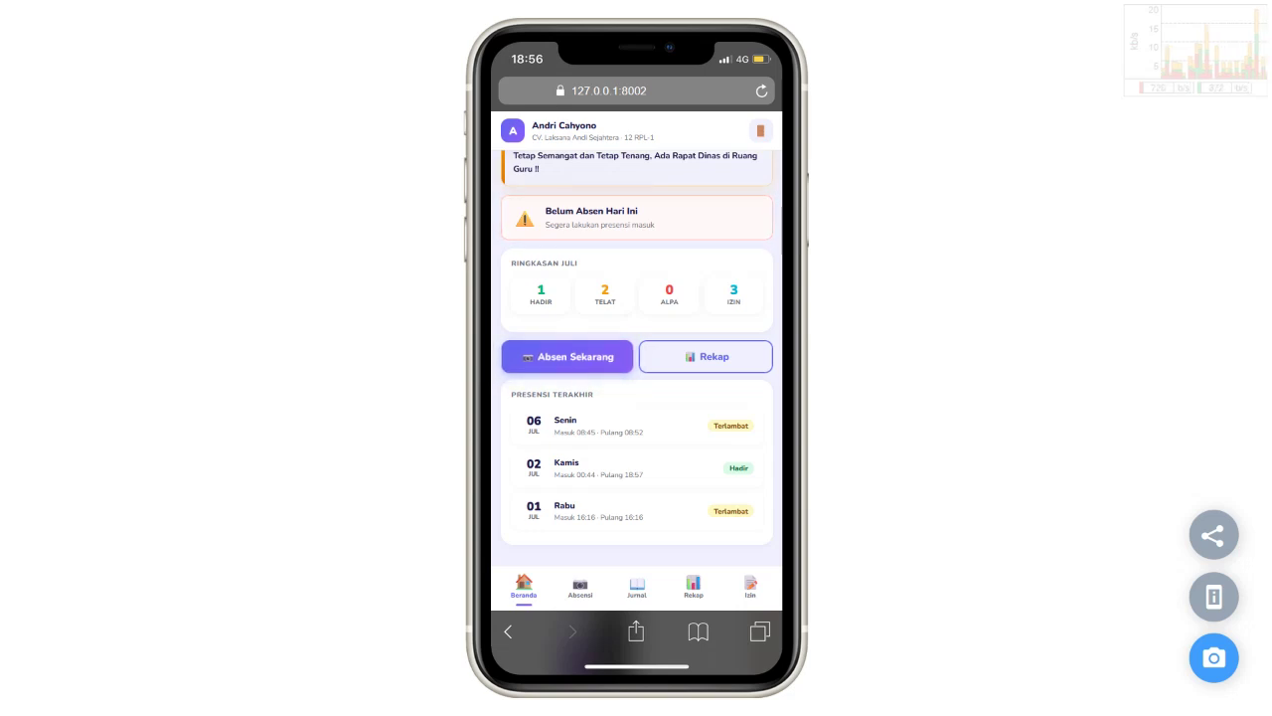
click(567, 356)
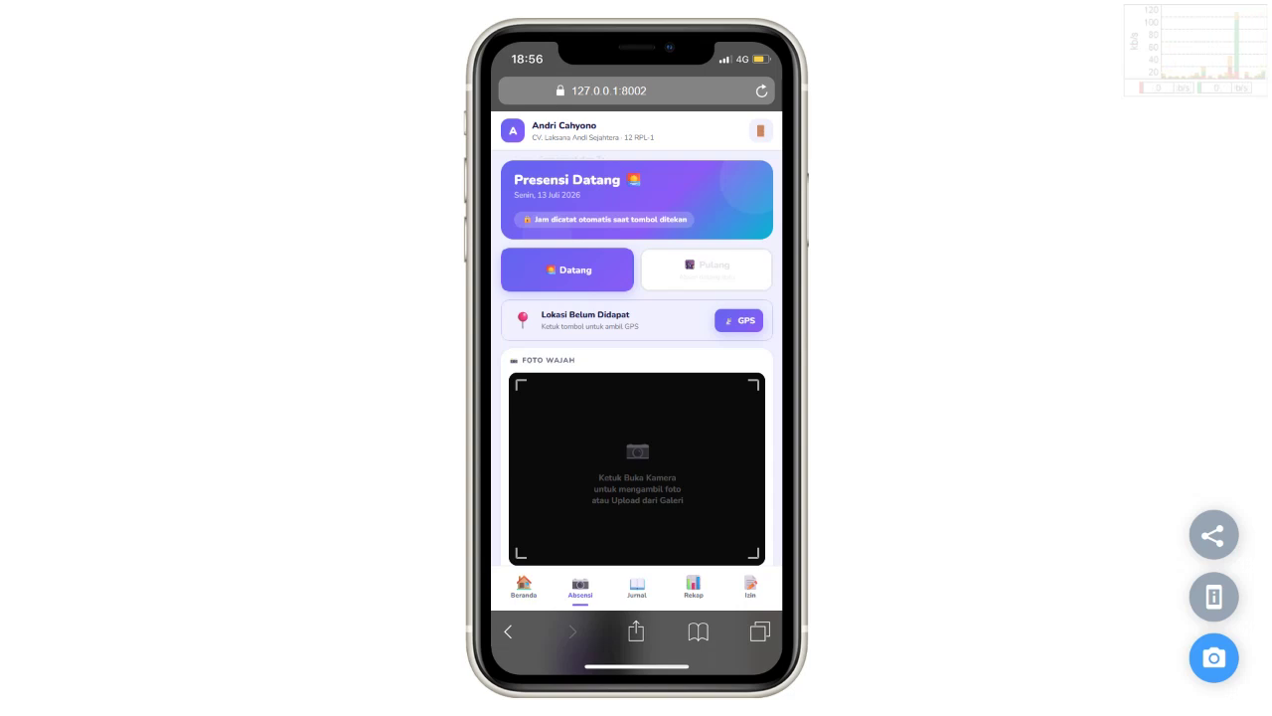
Step: Browse the Jurnal history and the Rekap monthly recap, ending on the Izin request list
scroll(636, 358, down, 2)
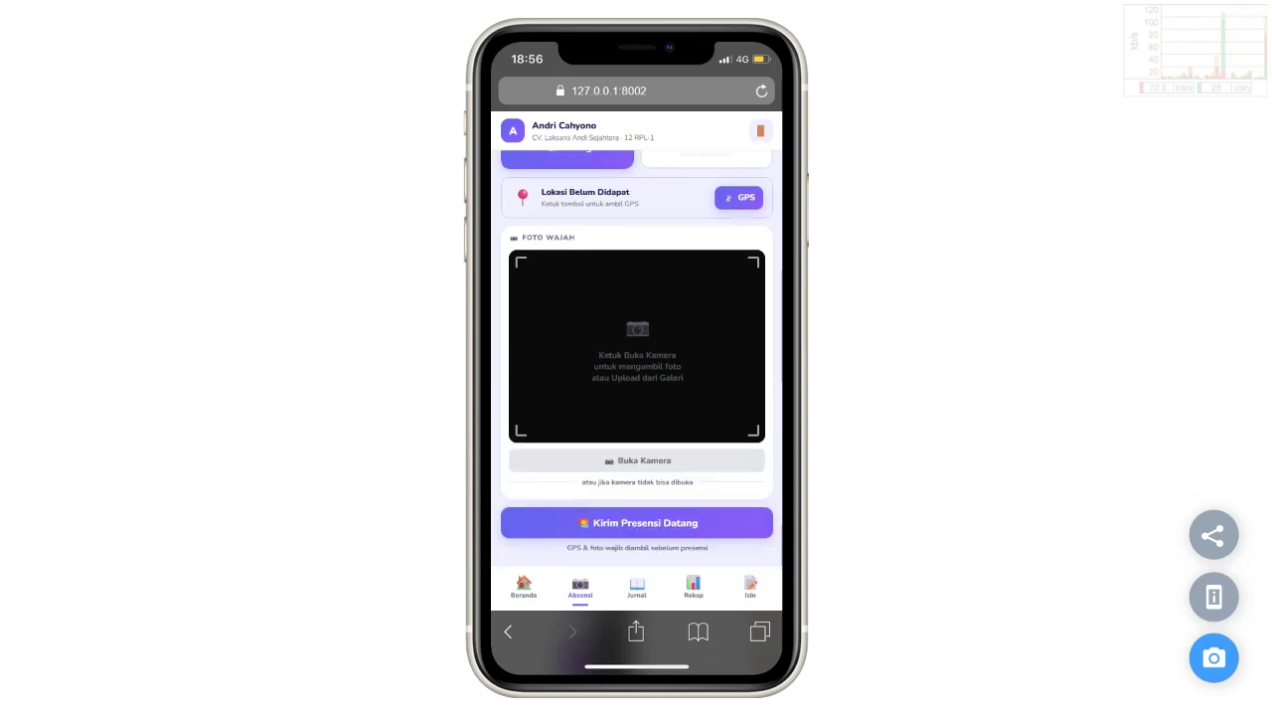
click(636, 587)
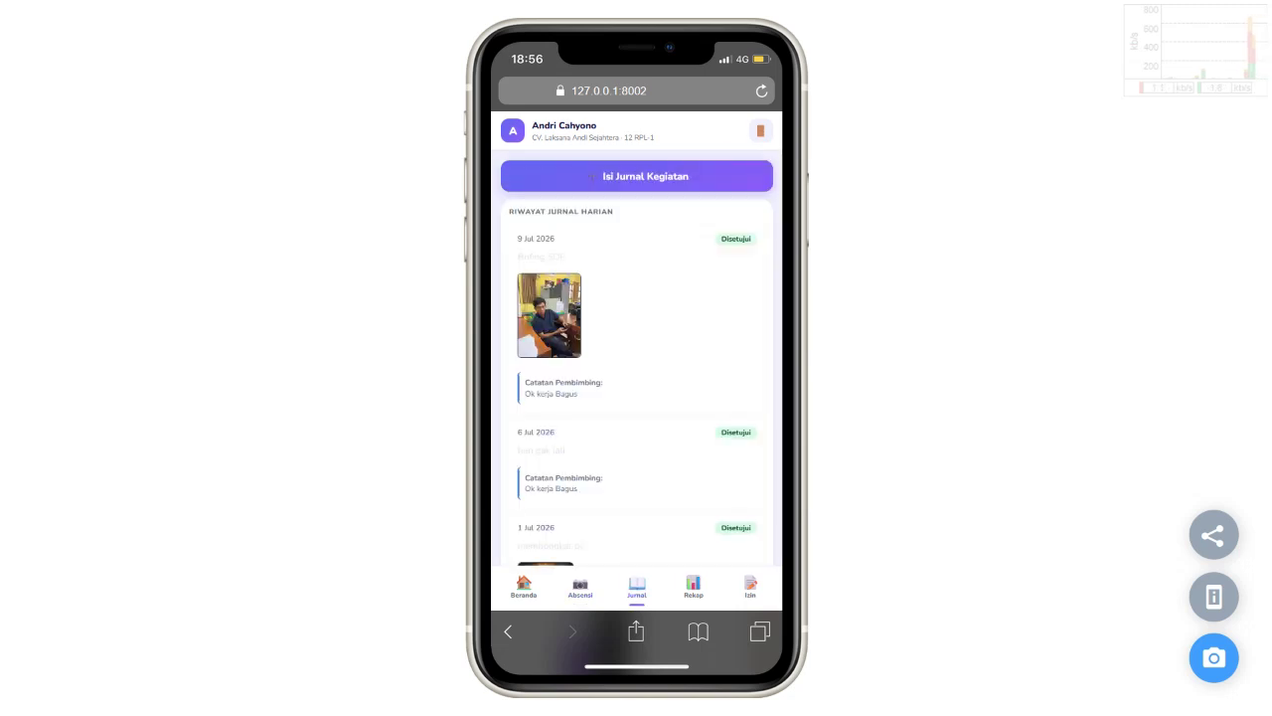
scroll(636, 357, down, 3)
scroll(636, 358, up, 3)
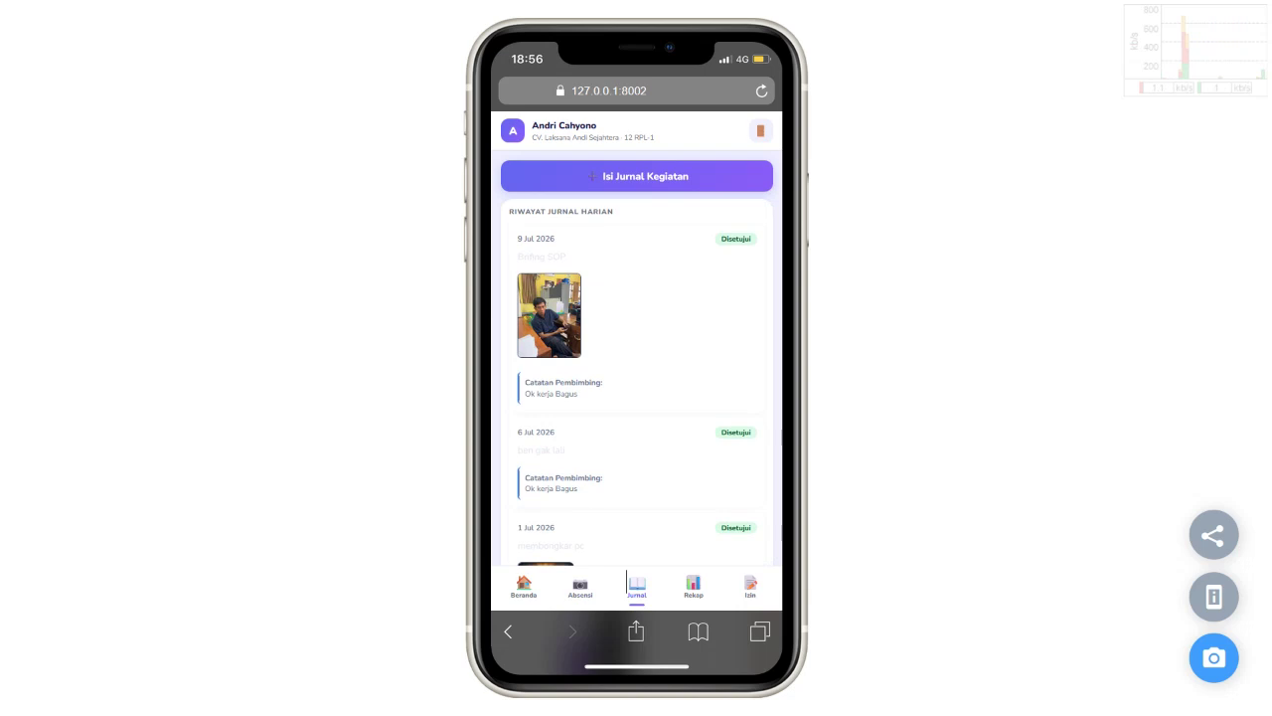
click(693, 587)
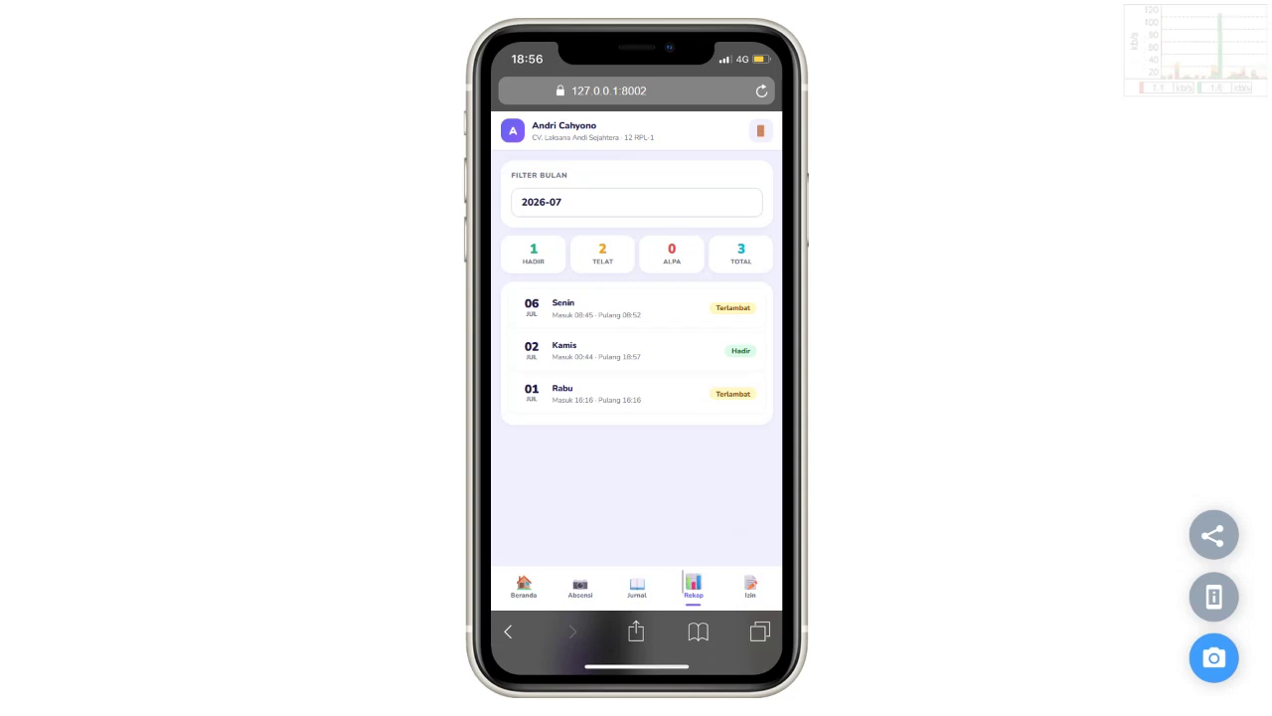
click(751, 586)
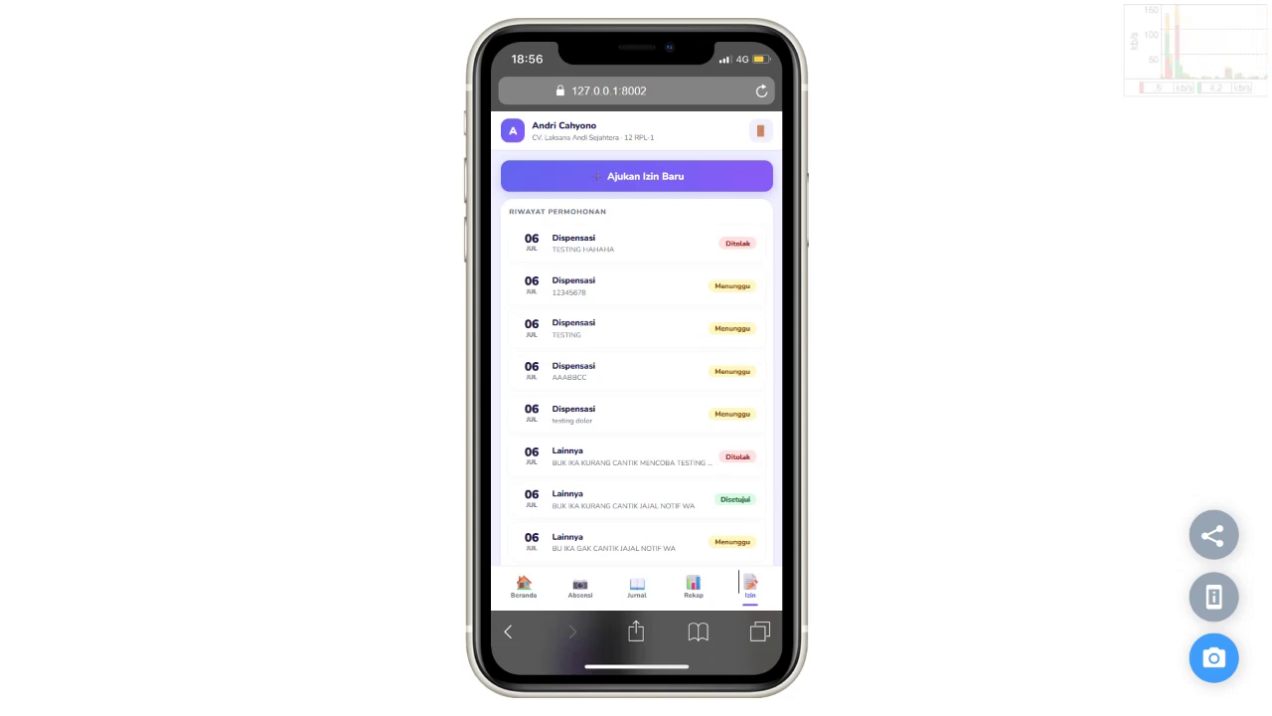
Step: Scroll the Beranda dashboard's recent attendance, then return to the Absensi arrival page
click(524, 586)
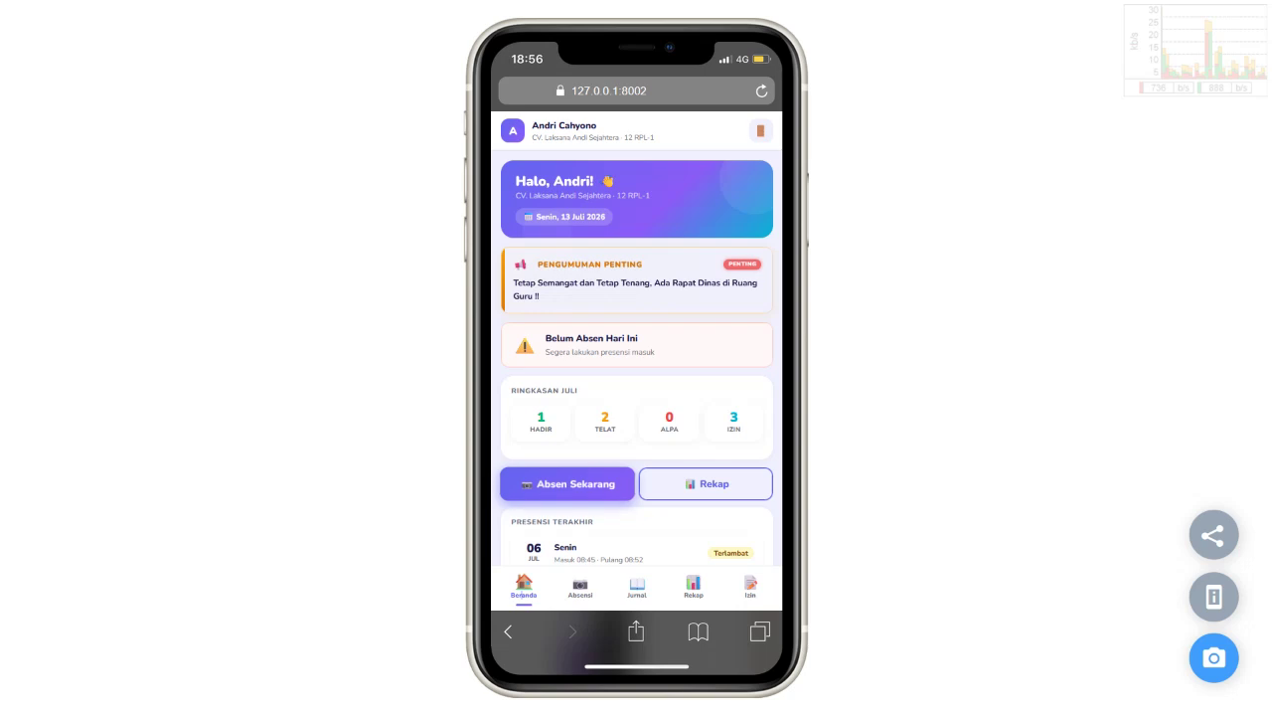
scroll(638, 352, down, 3)
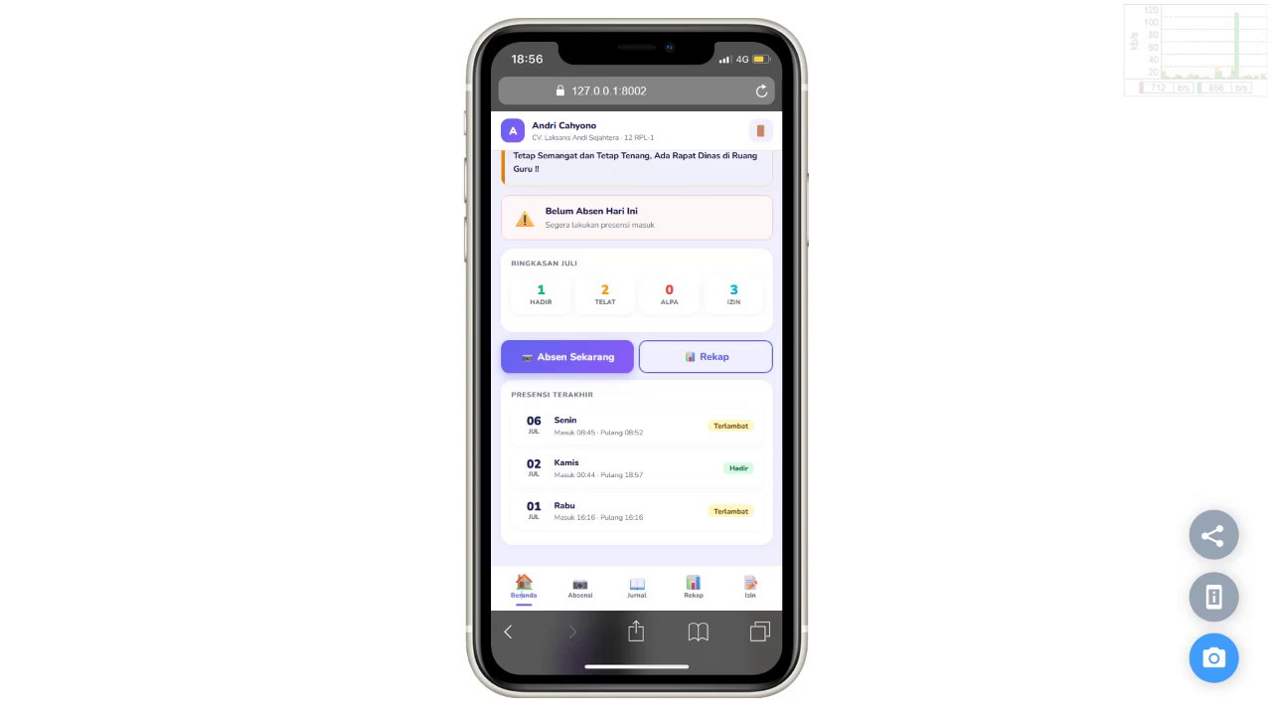
scroll(637, 358, up, 3)
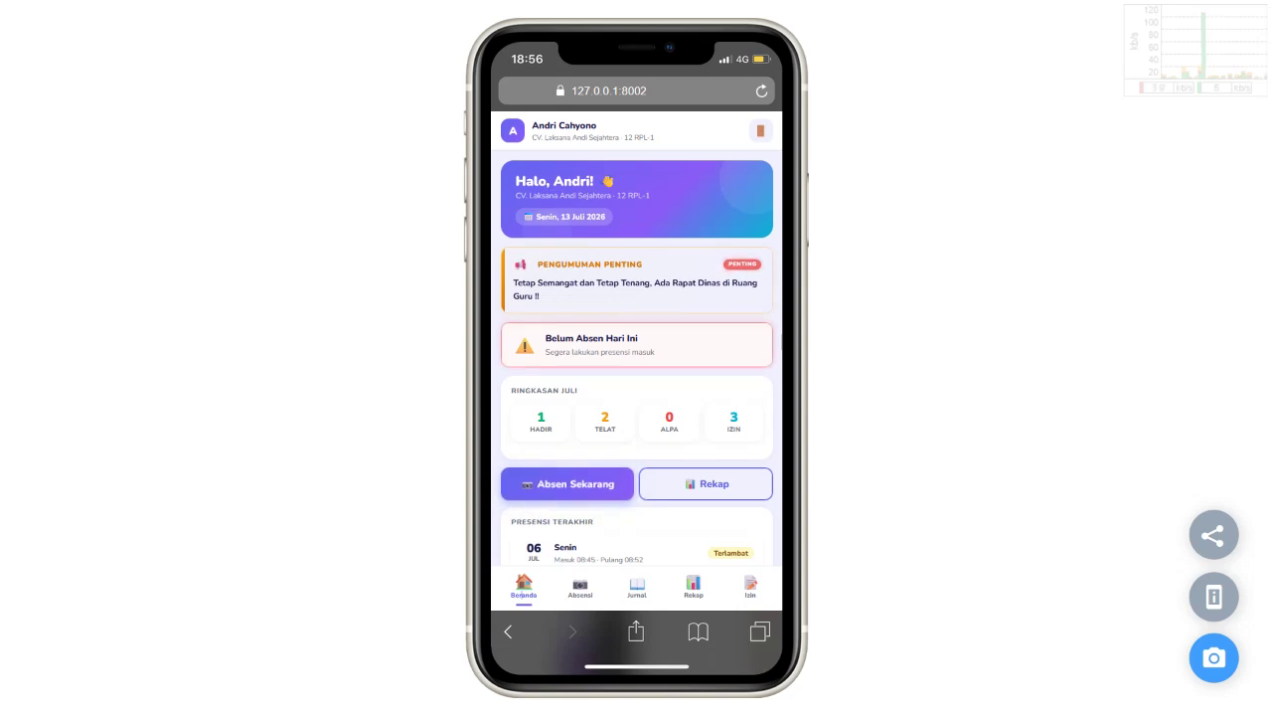
scroll(636, 358, down, 3)
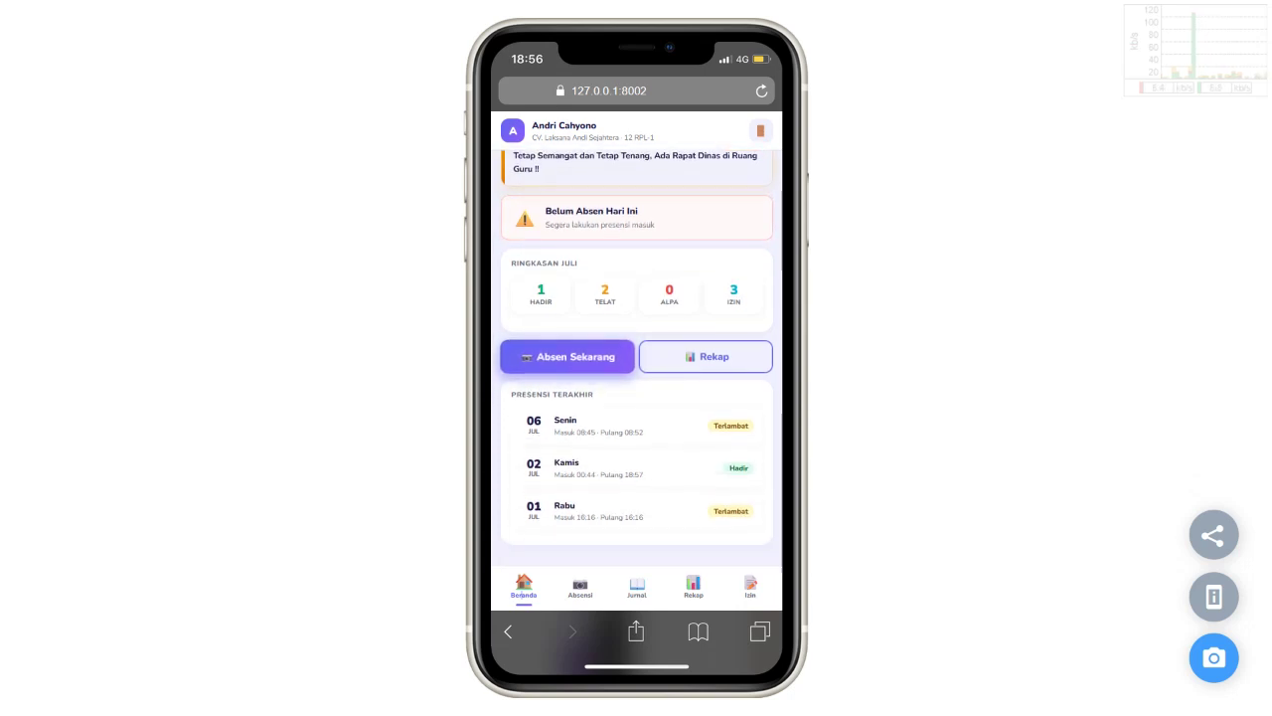
click(581, 587)
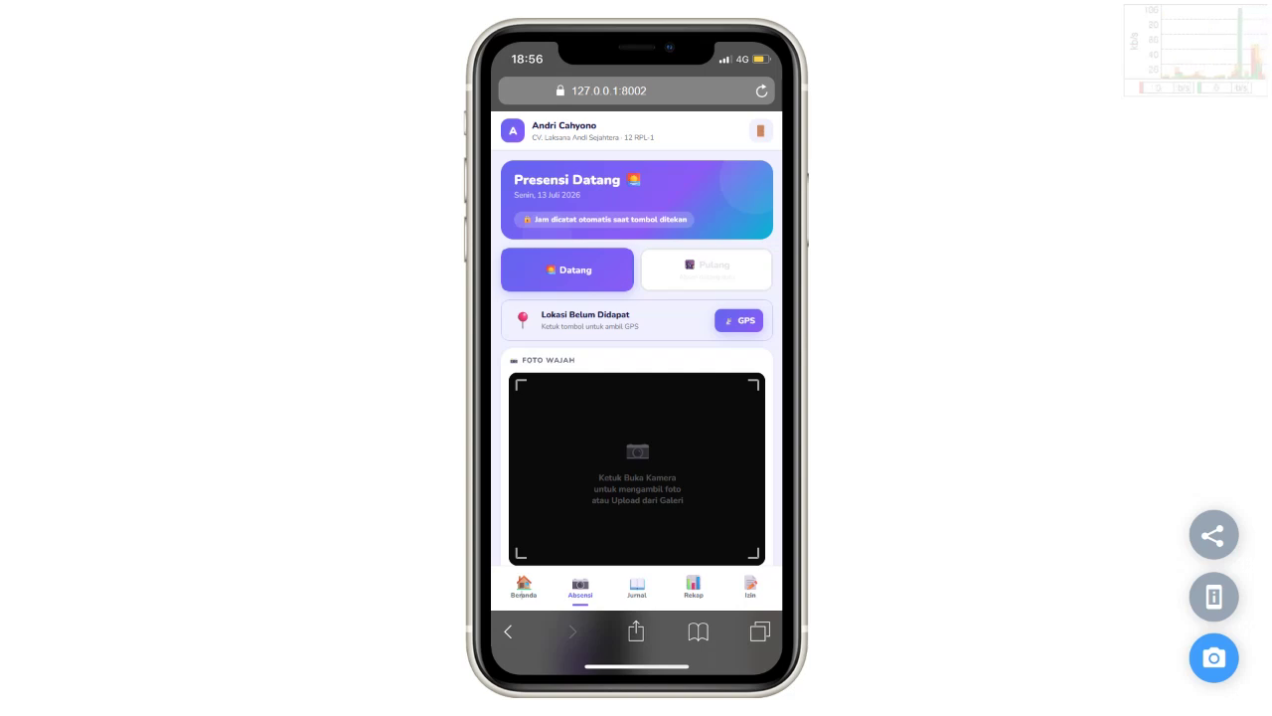
click(750, 587)
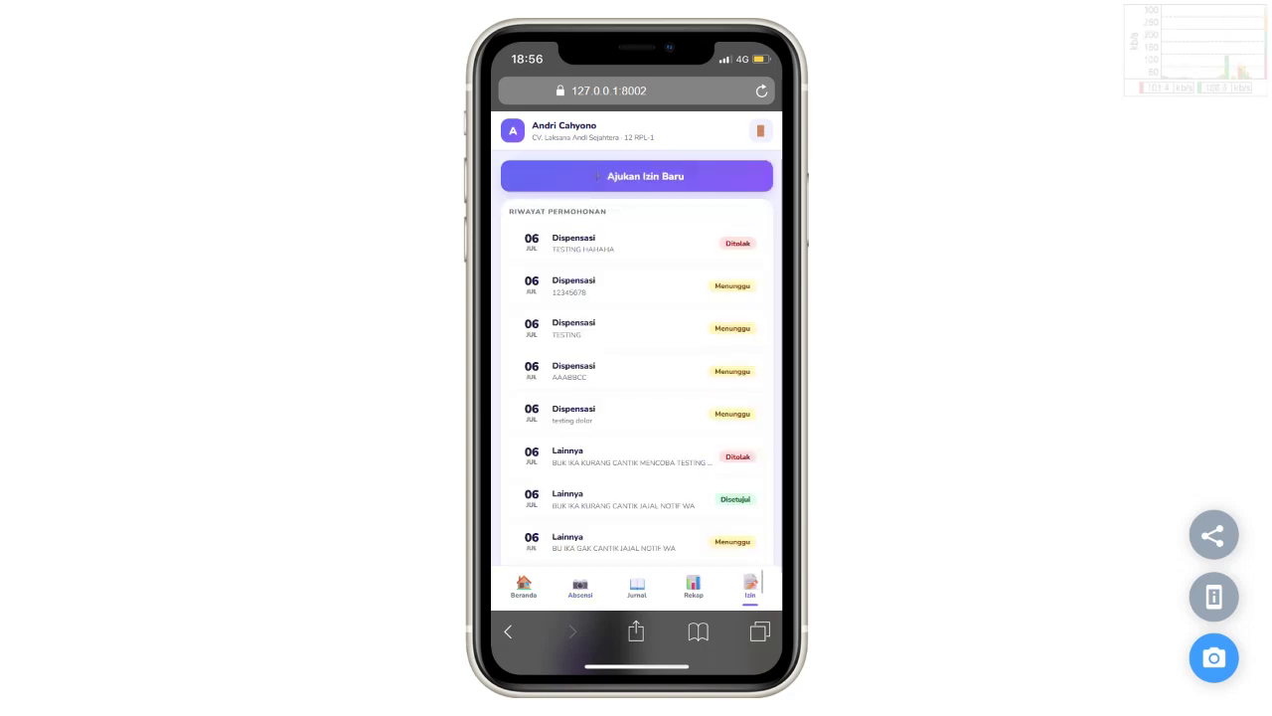
click(695, 587)
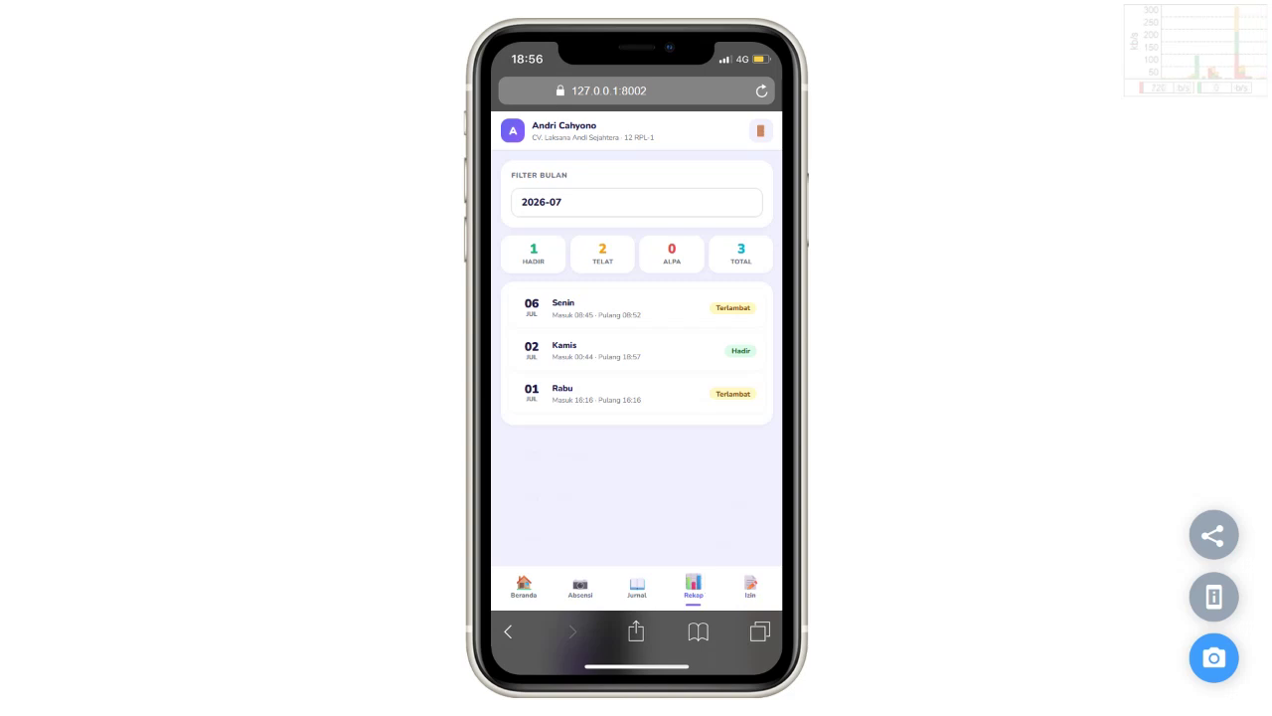
click(581, 587)
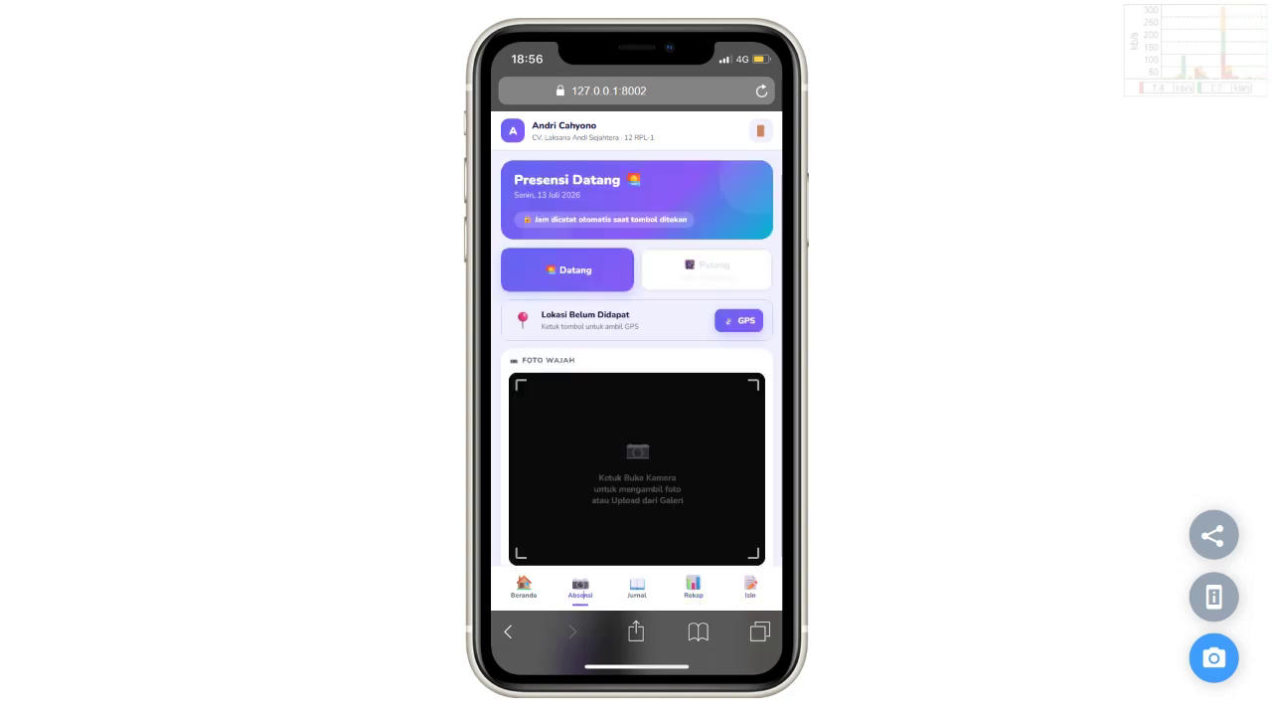
click(751, 588)
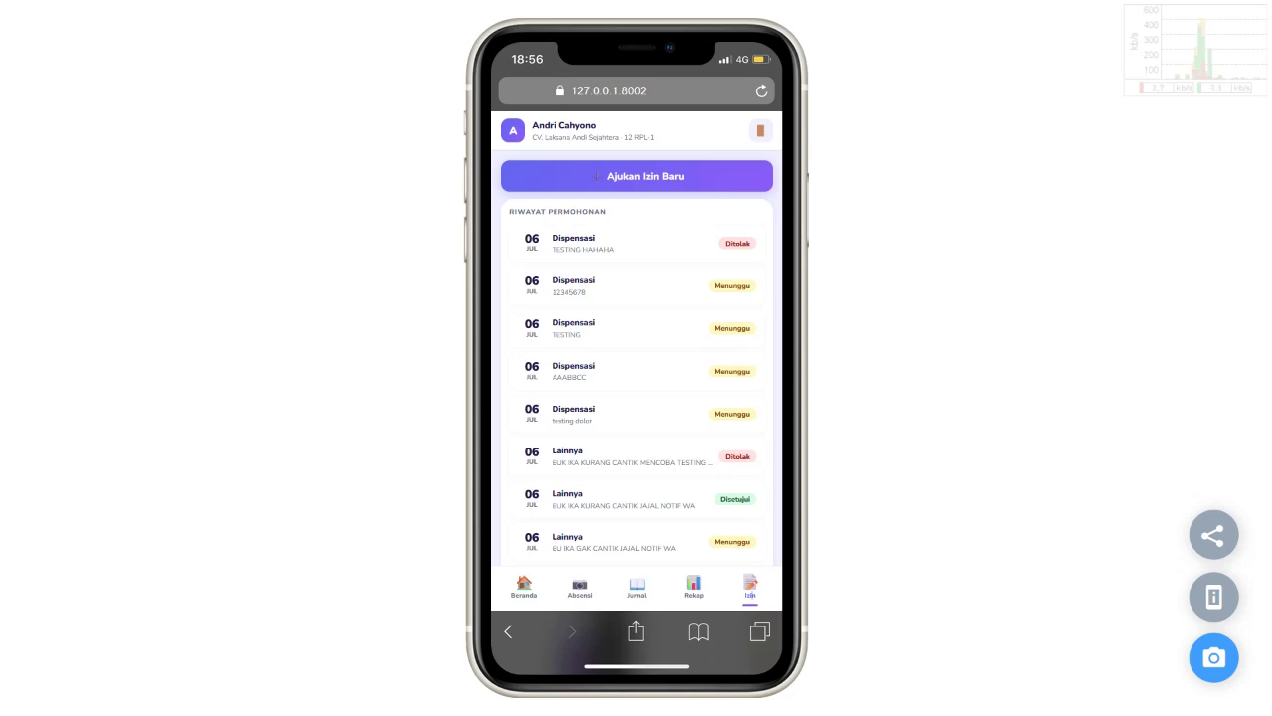
click(637, 588)
click(581, 588)
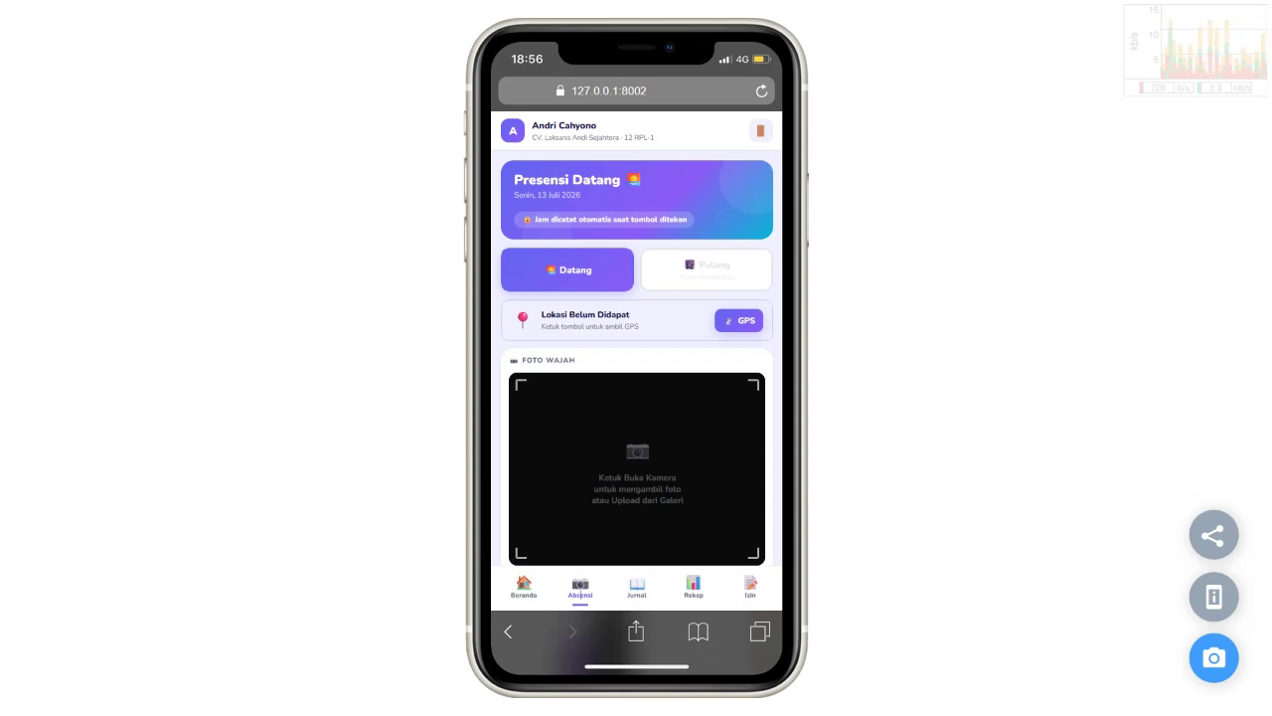
scroll(636, 458, down, 2)
Step: Allow location access, zoom the map out to Java, and close the 'Lokasi Anda saat ini' popup
click(636, 522)
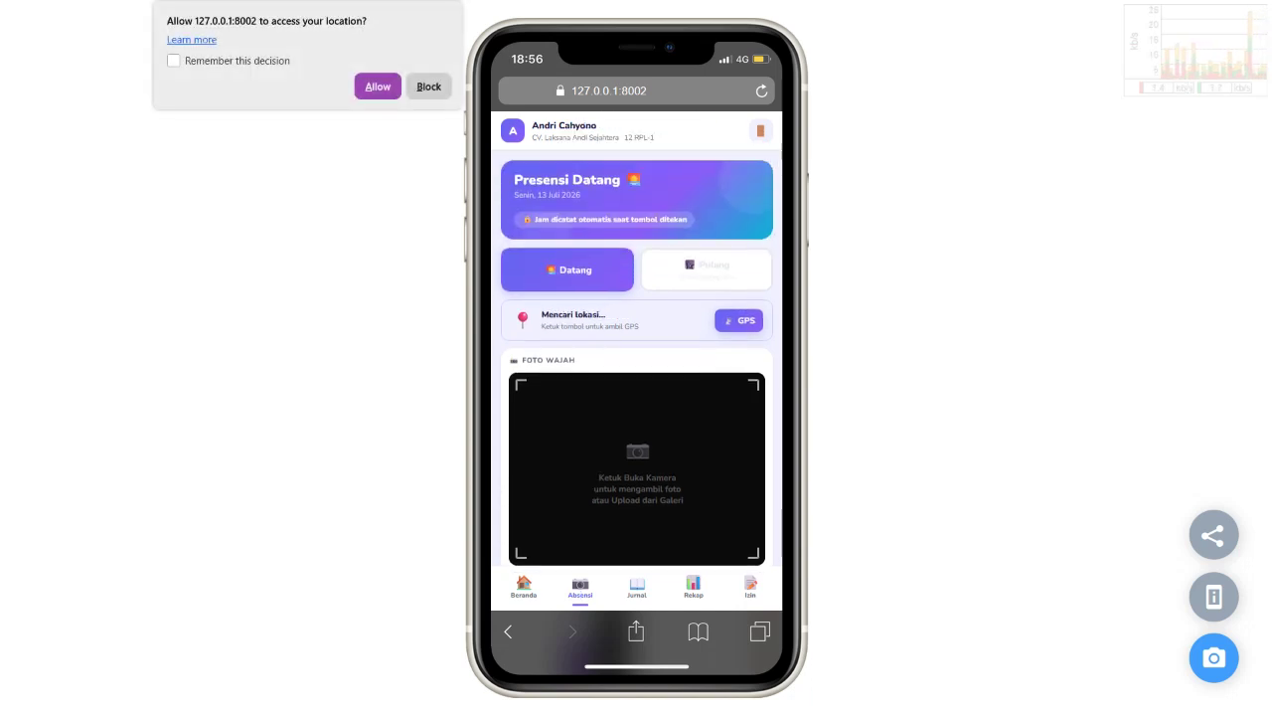
click(378, 87)
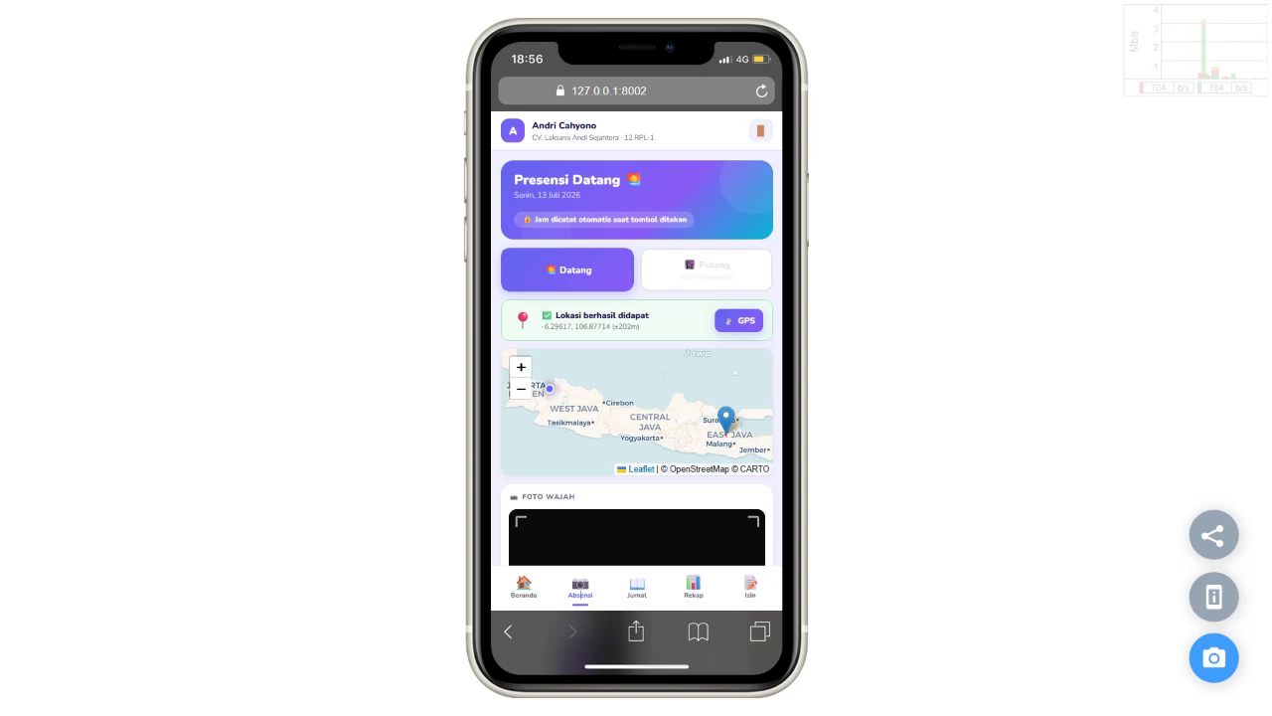
mouse_move(636, 418)
mouse_down()
mouse_move(665, 418)
mouse_move(601, 418)
mouse_move(700, 418)
mouse_up()
scroll(694, 413, up, 3)
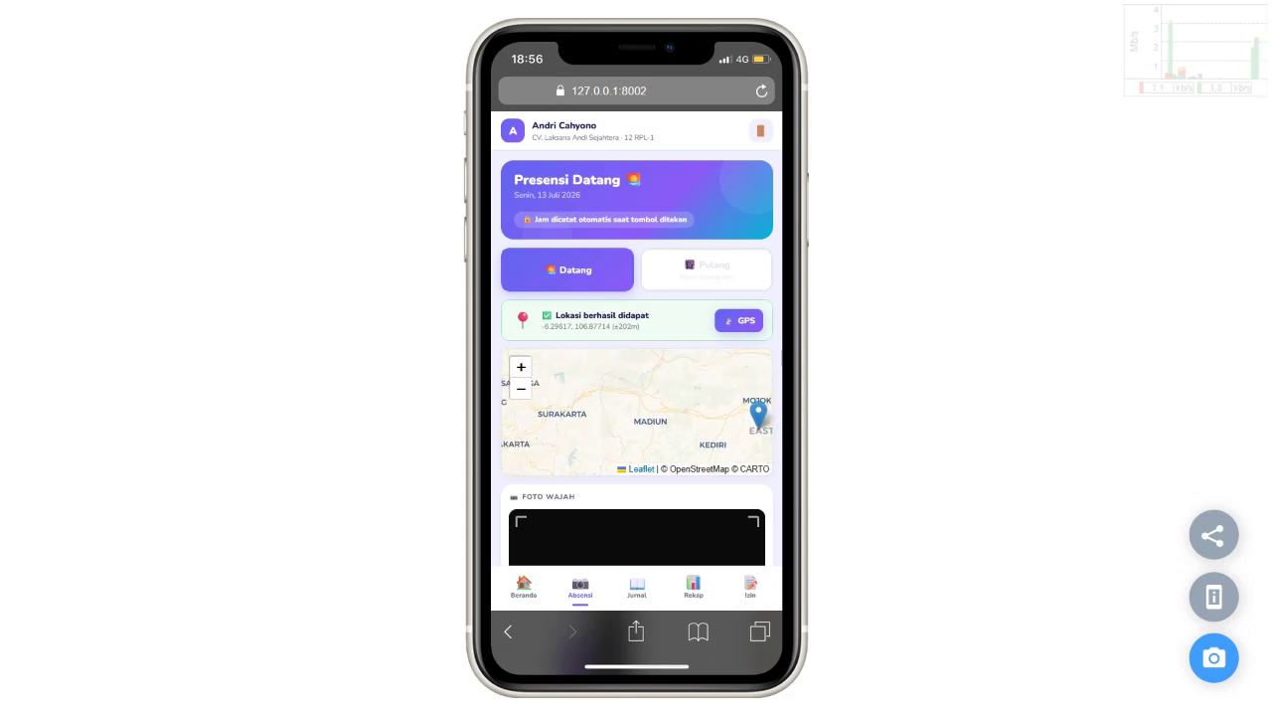
scroll(591, 403, down, 2)
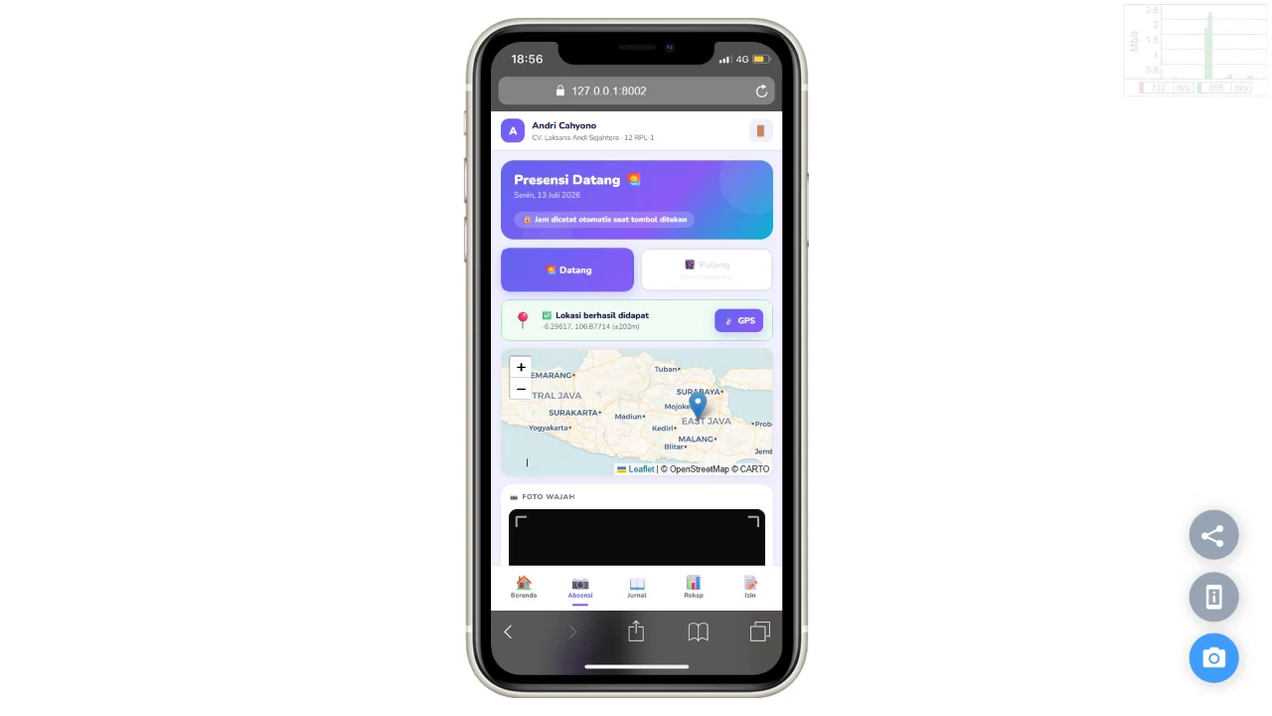
click(521, 388)
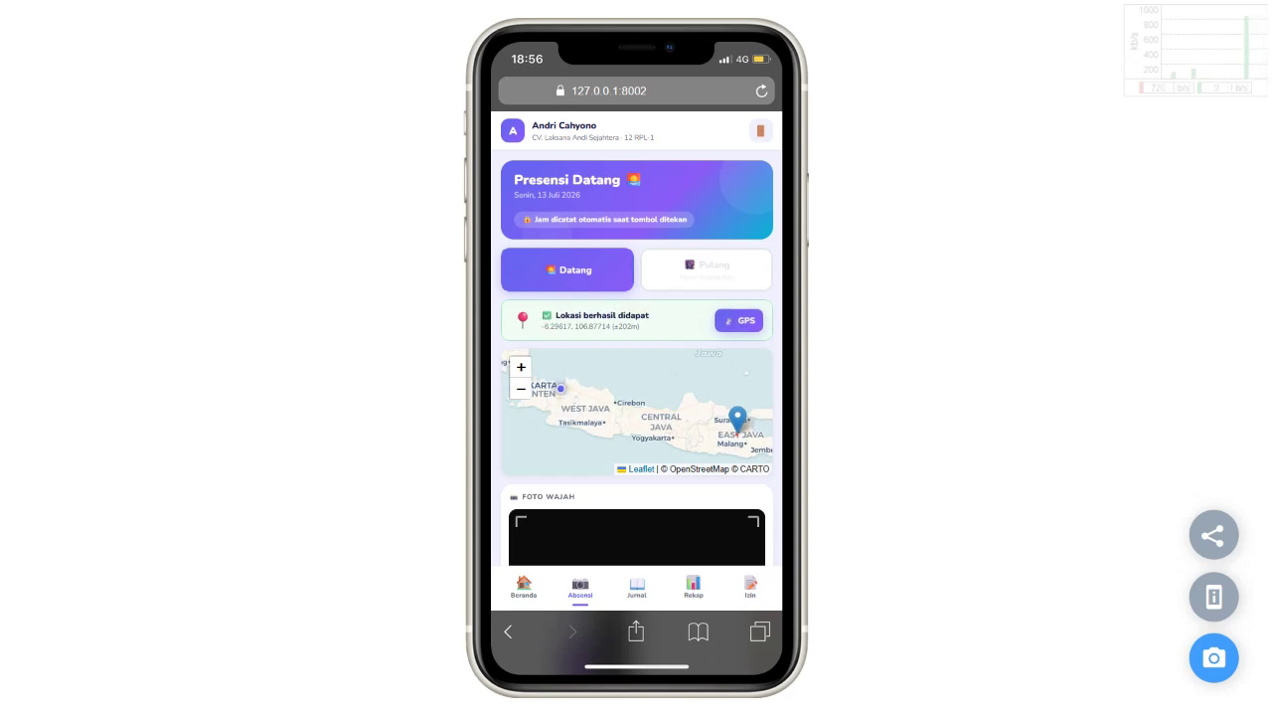
click(597, 357)
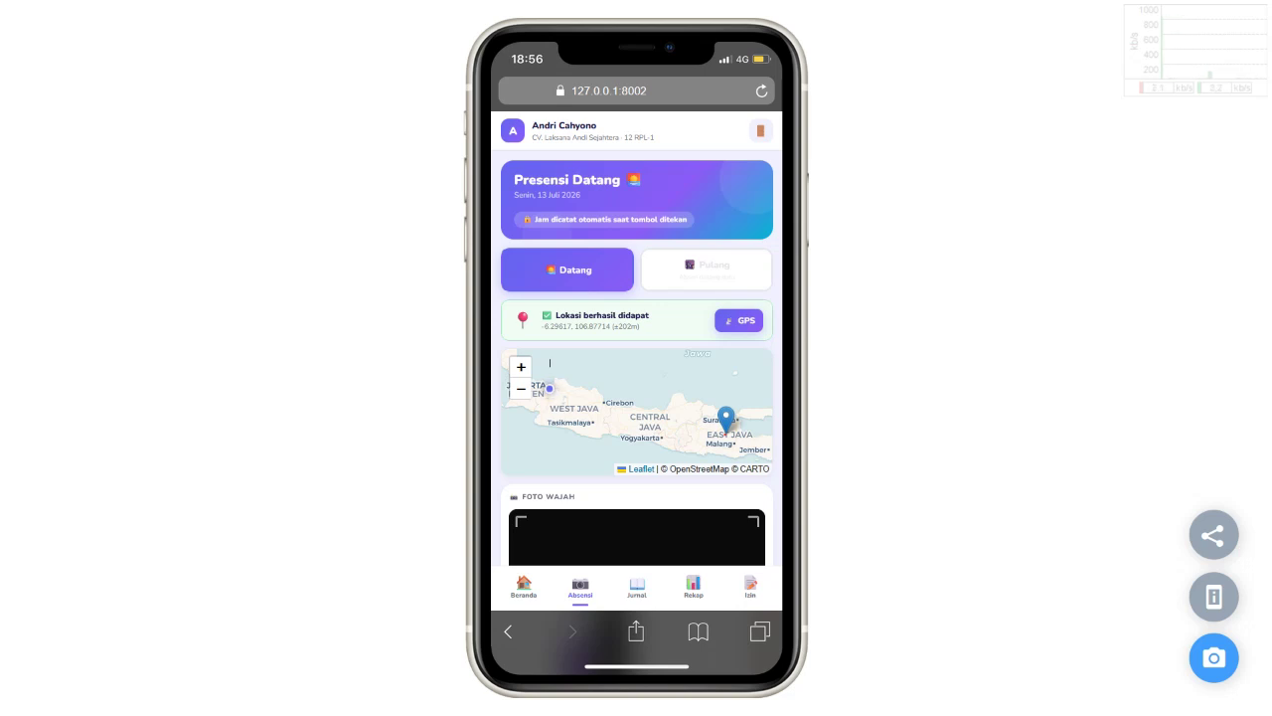
Step: Try Kirim Presensi Datang, which warns 'Ambil foto terlebih dahulu!' because no photo exists
scroll(550, 363, down, 1)
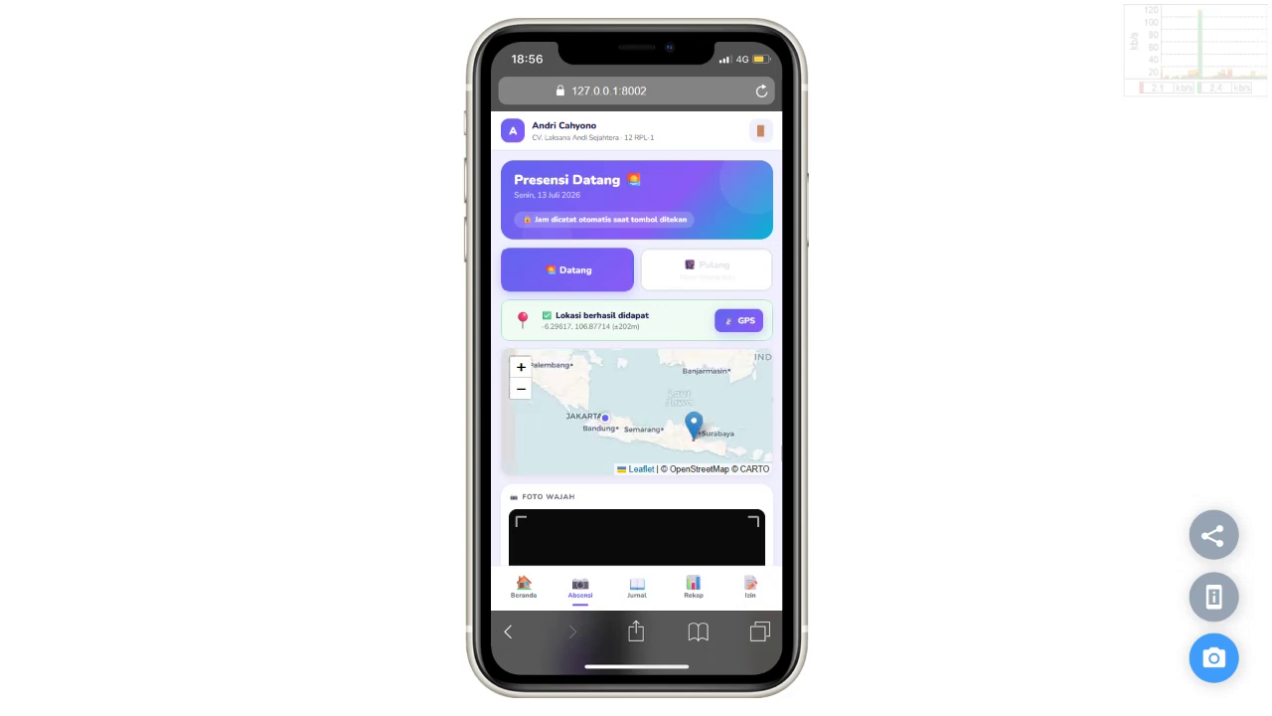
scroll(636, 338, down, 1)
scroll(636, 358, down, 2)
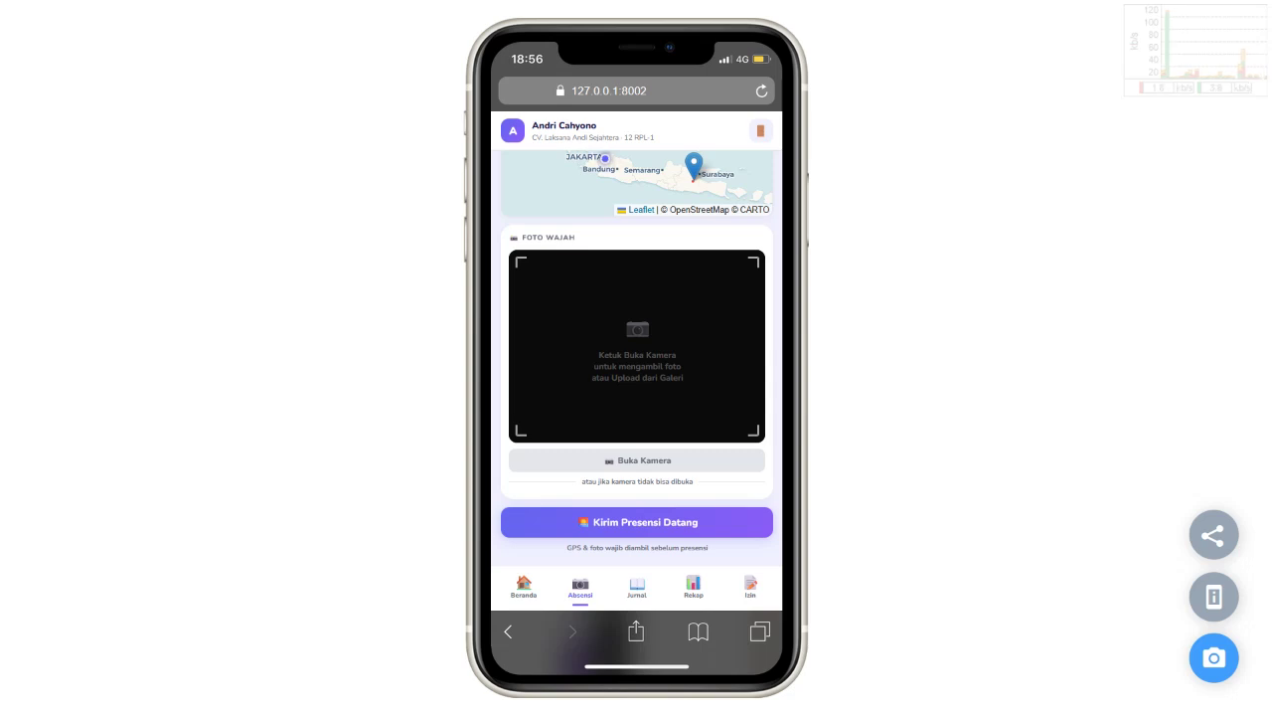
click(636, 522)
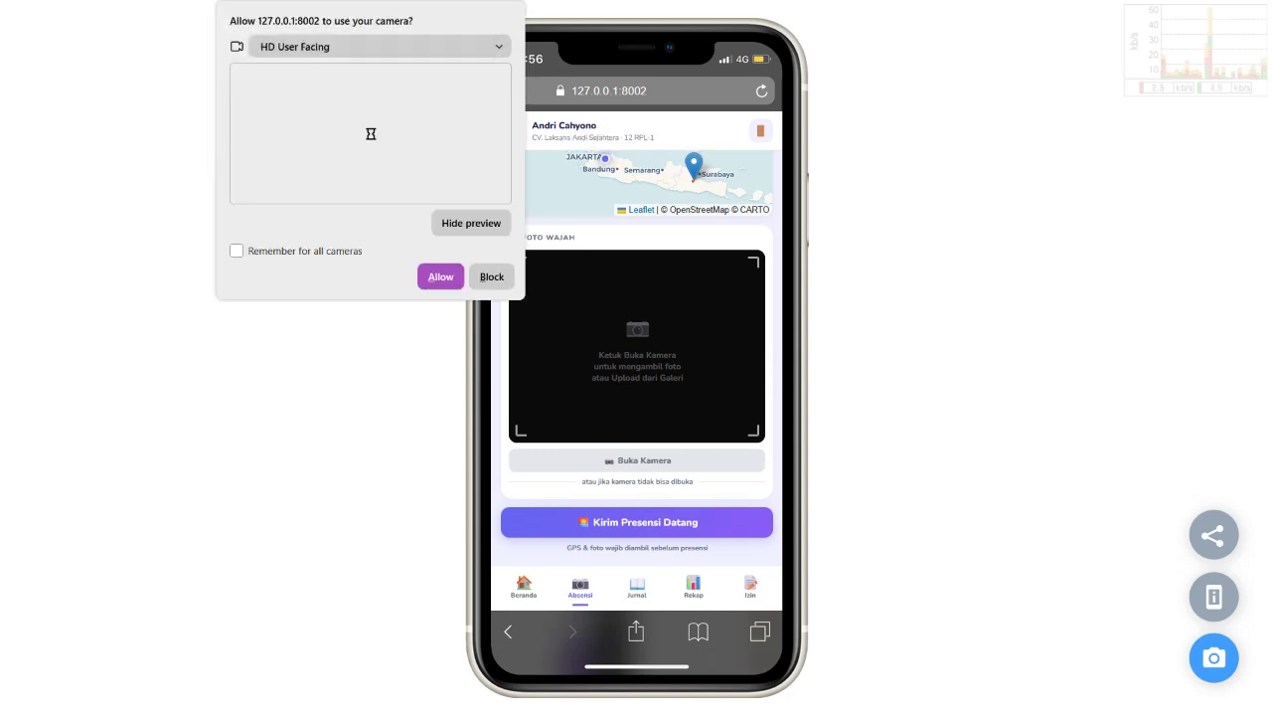
Step: Allow camera access and review the captured face photo on the Presensi Datang form
click(440, 293)
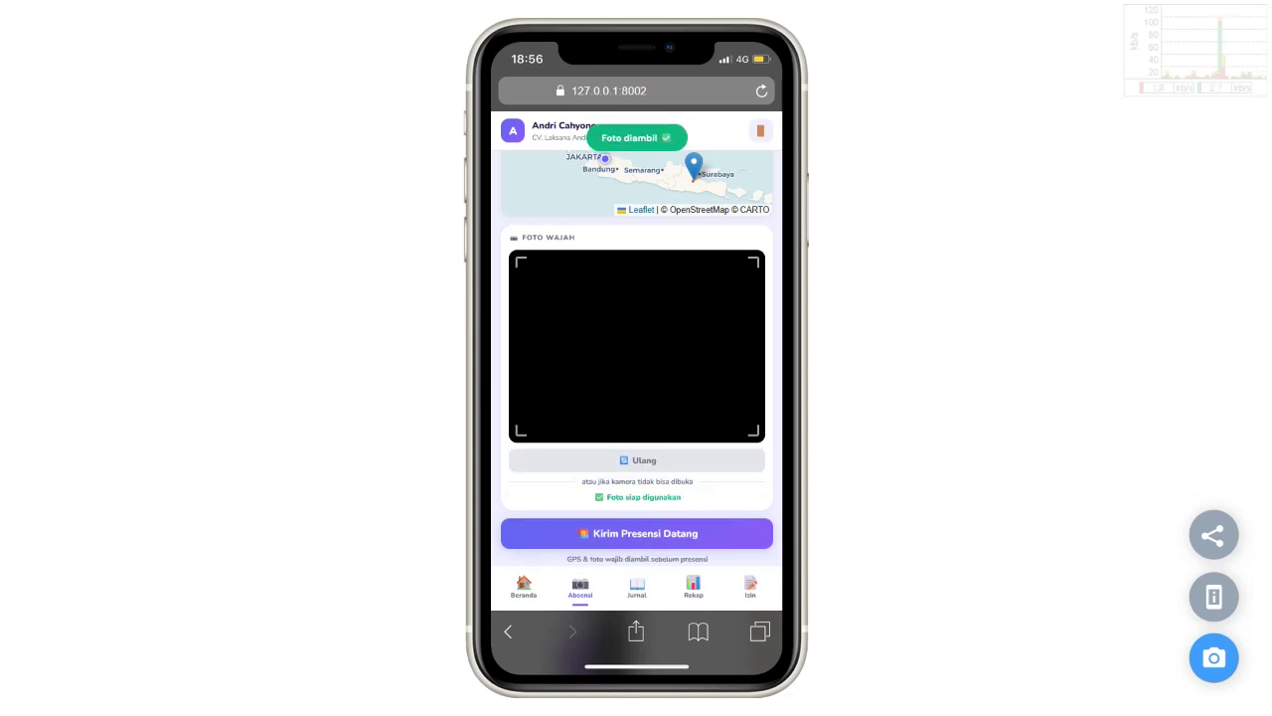
scroll(636, 358, up, 5)
scroll(636, 358, down, 5)
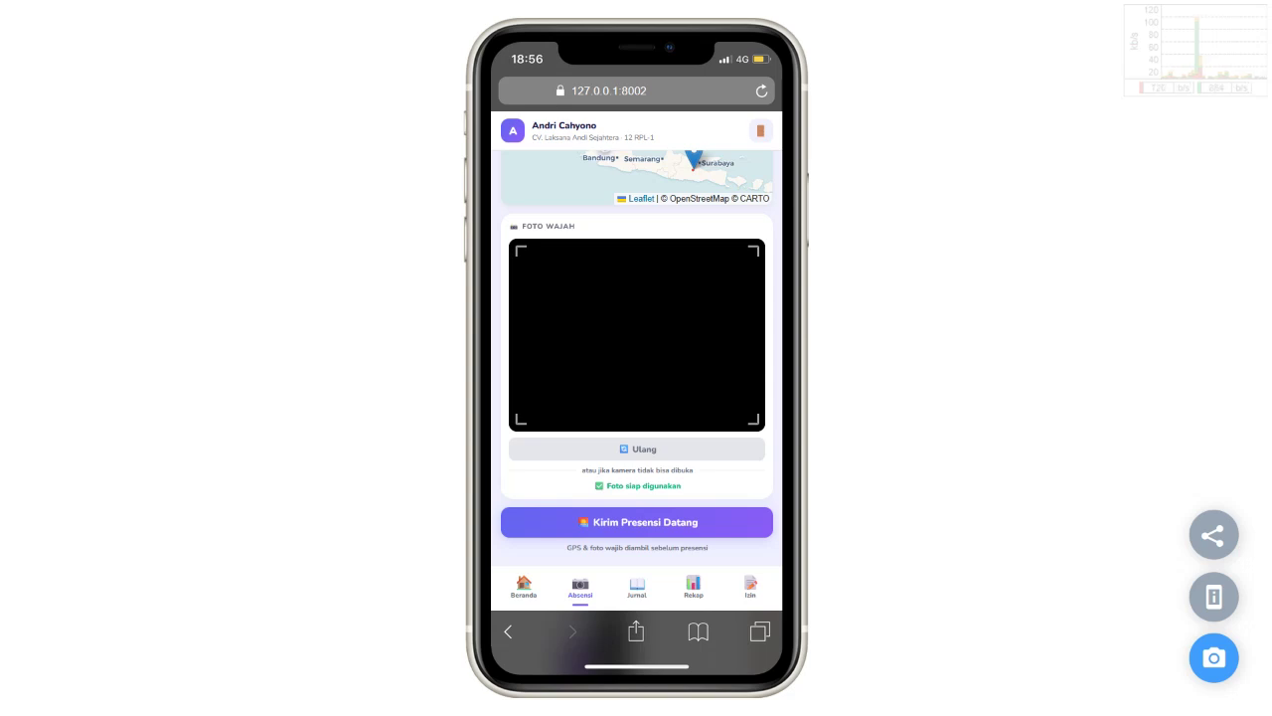
scroll(636, 358, up, 4)
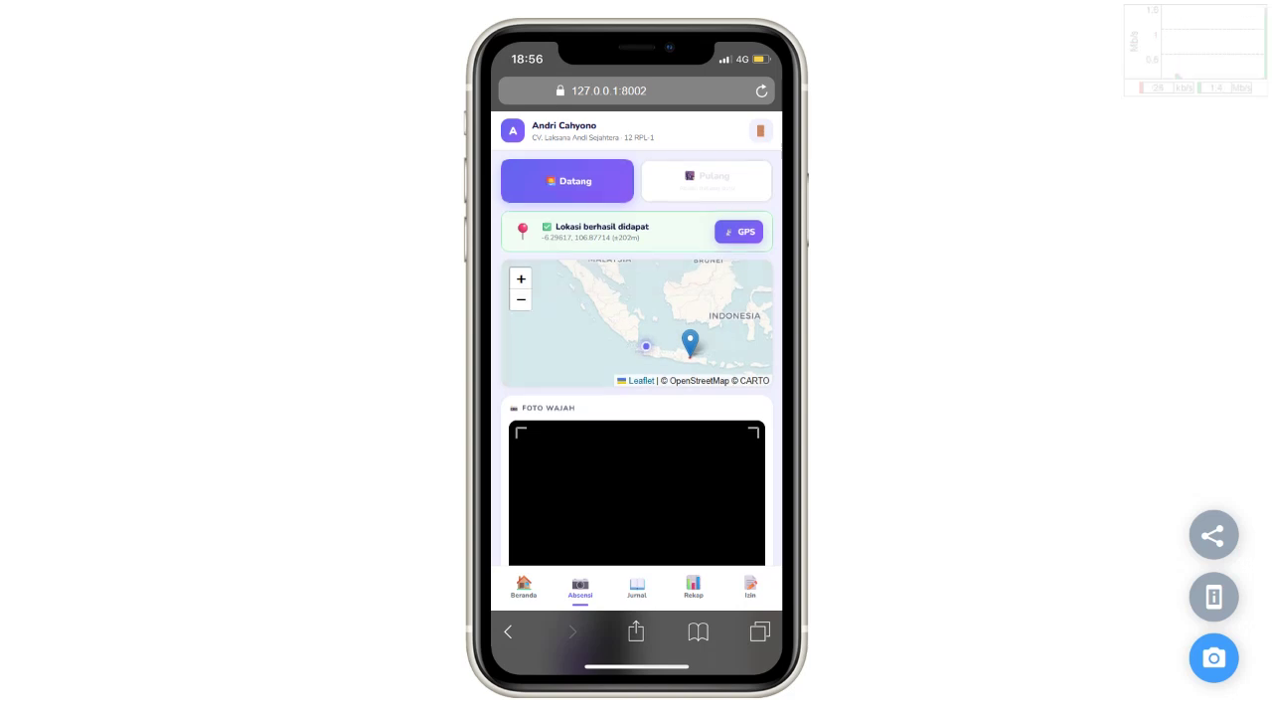
scroll(637, 358, down, 4)
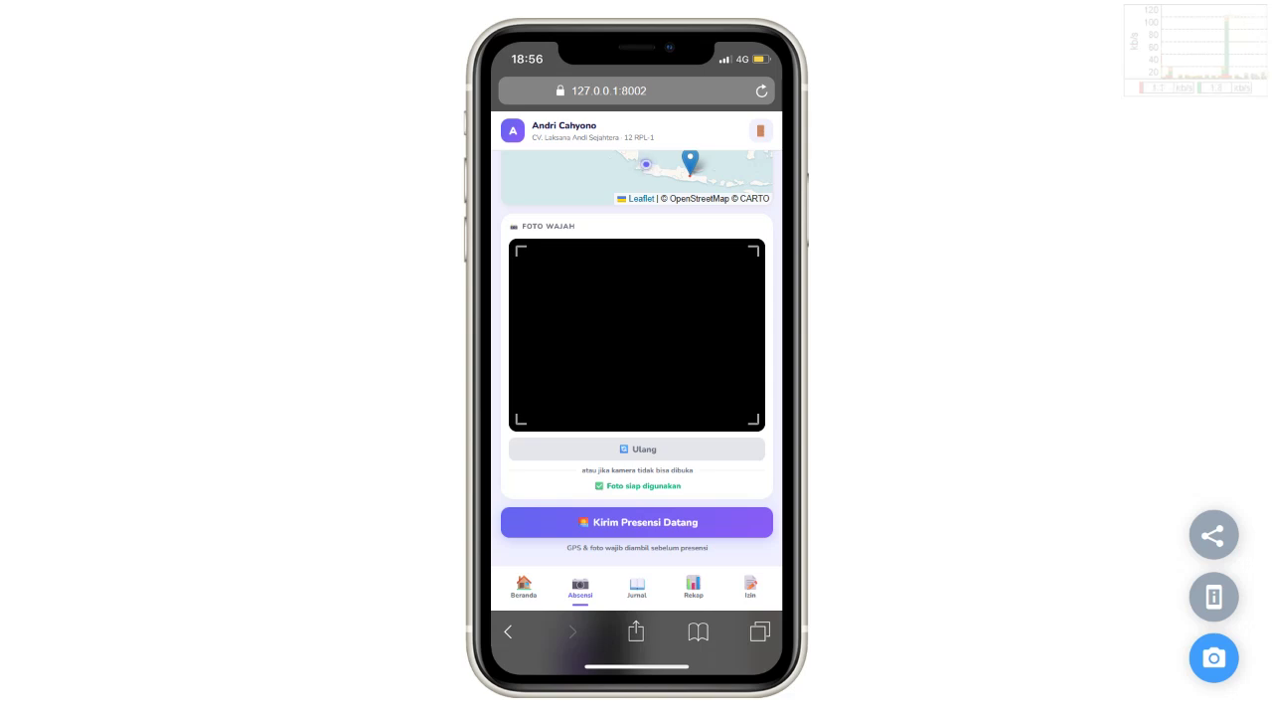
scroll(638, 358, up, 2)
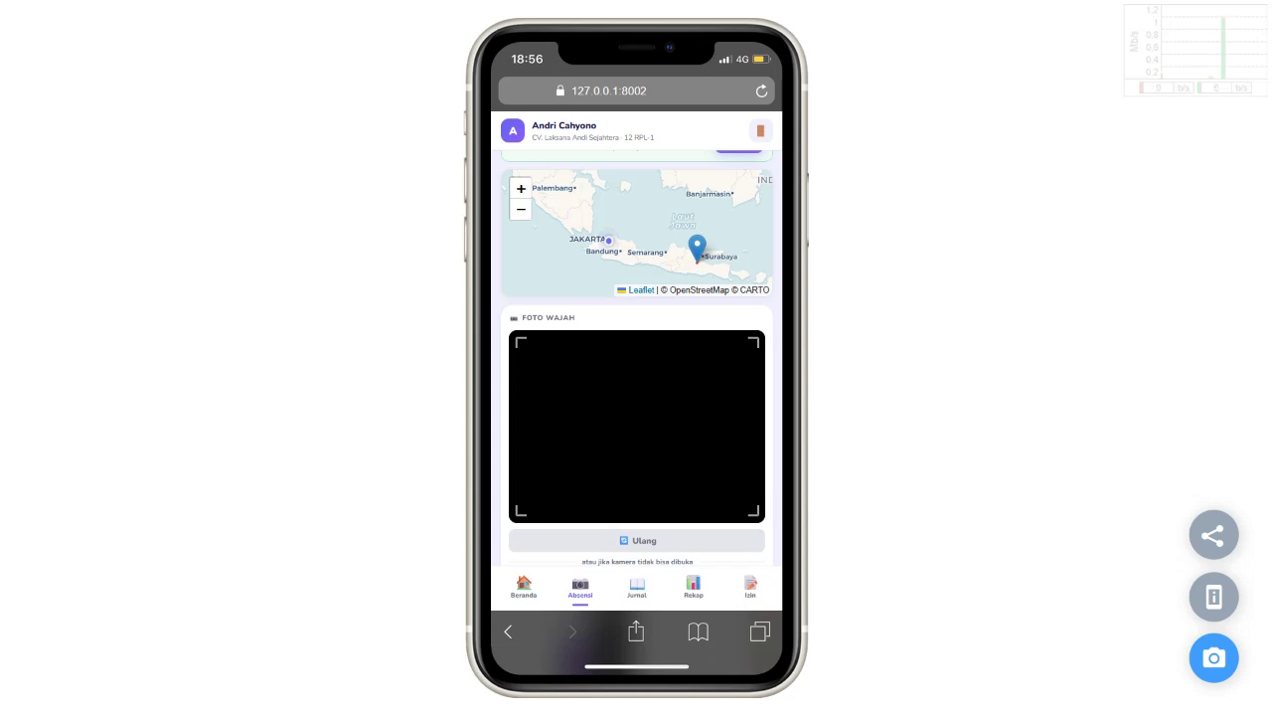
key(alt+Tab)
Step: From Absen Sekarang, fetch the GPS location with permission allowed and dismiss the map popup
click(437, 342)
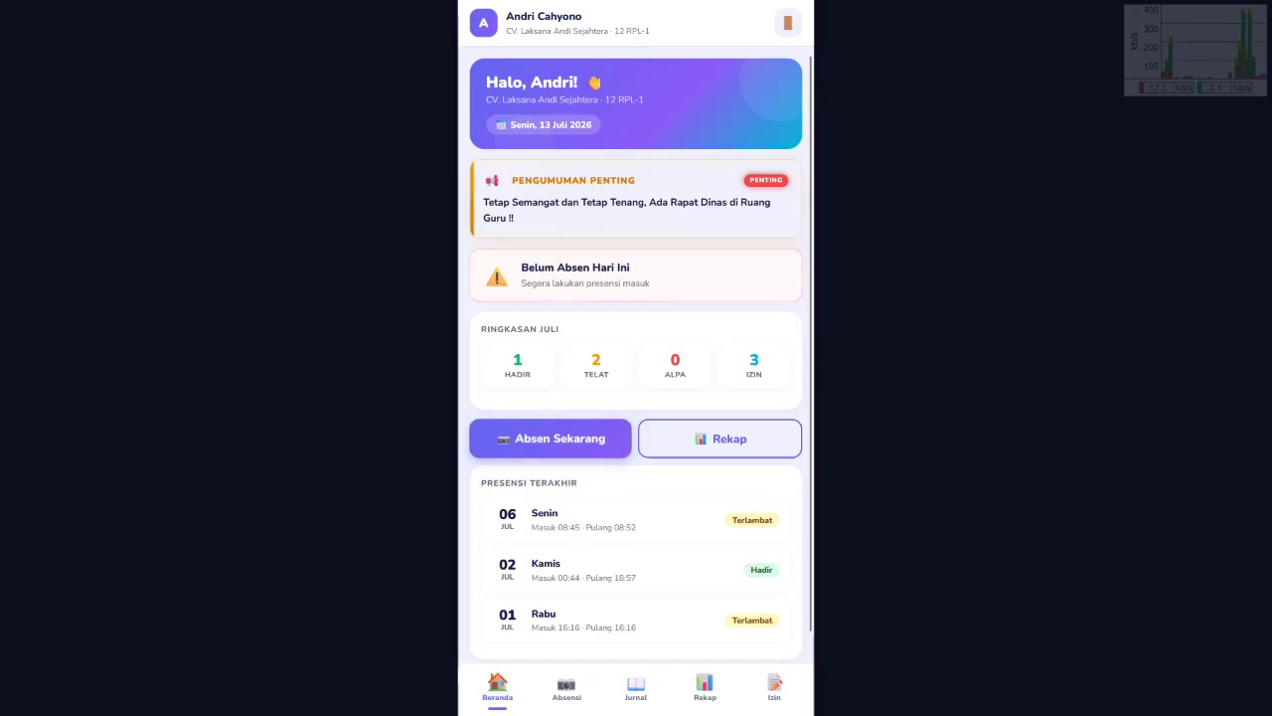
click(550, 438)
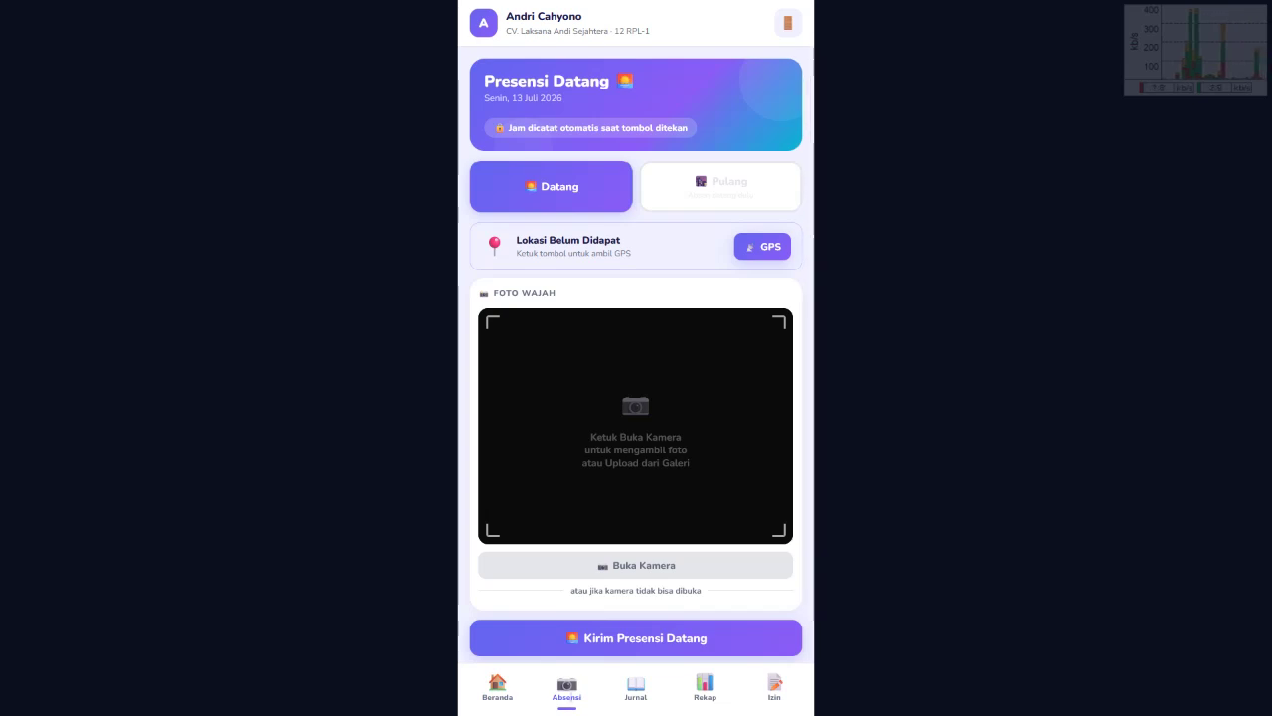
click(762, 246)
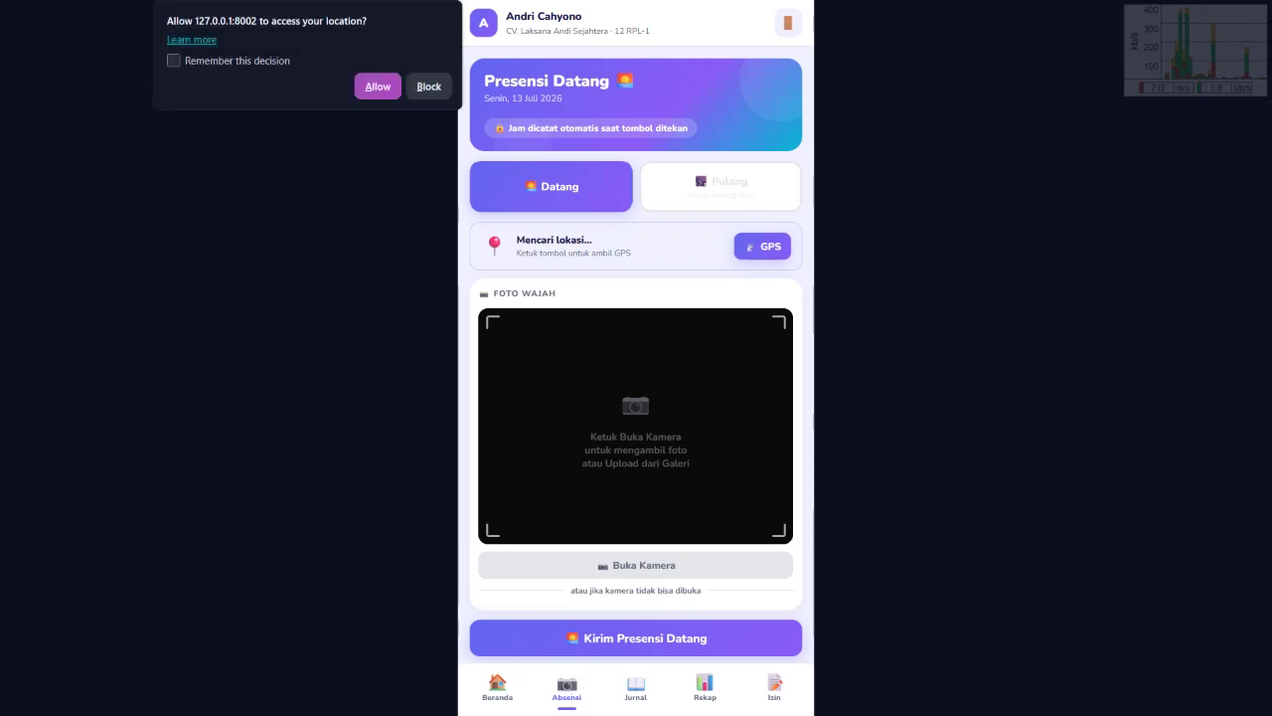
click(380, 85)
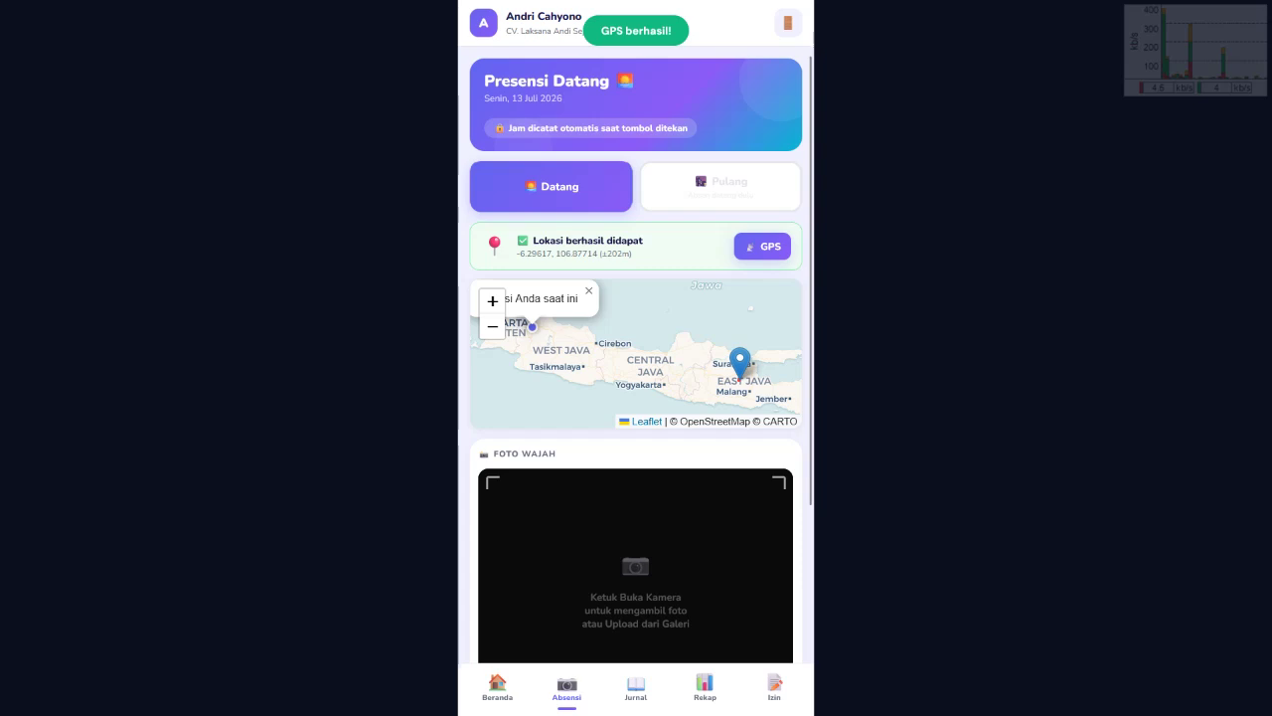
click(589, 290)
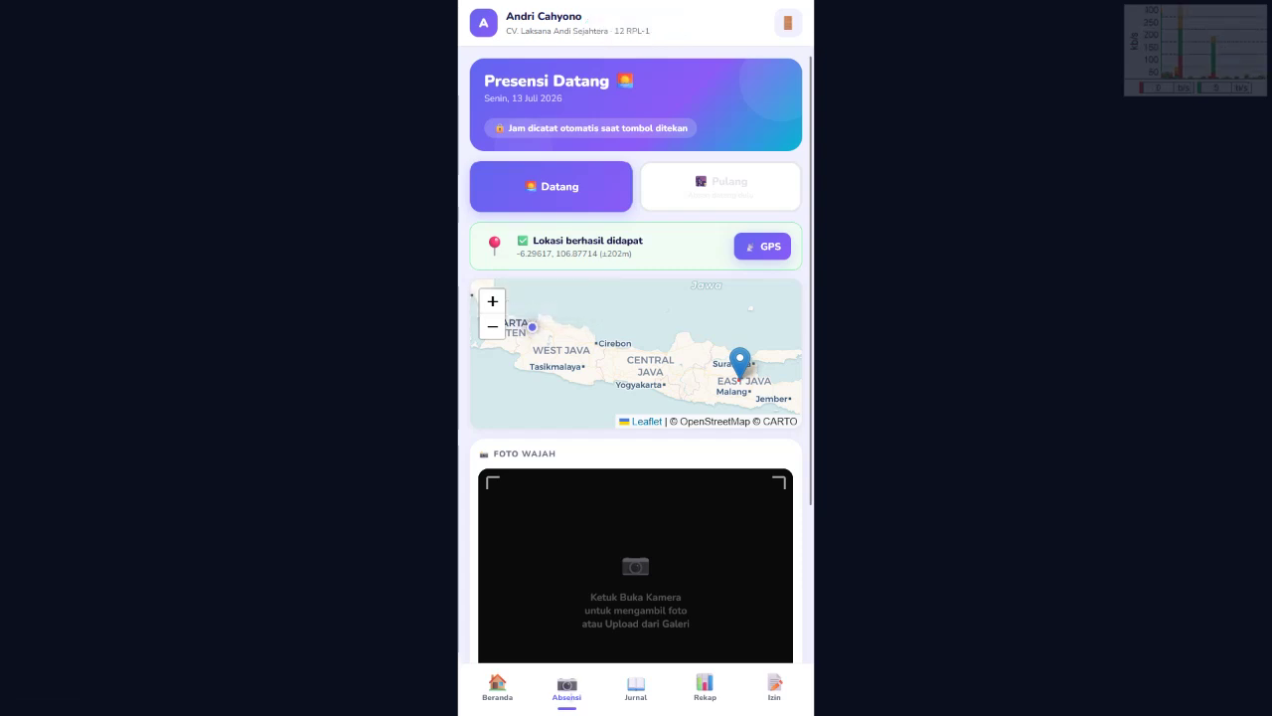
scroll(637, 358, down, 2)
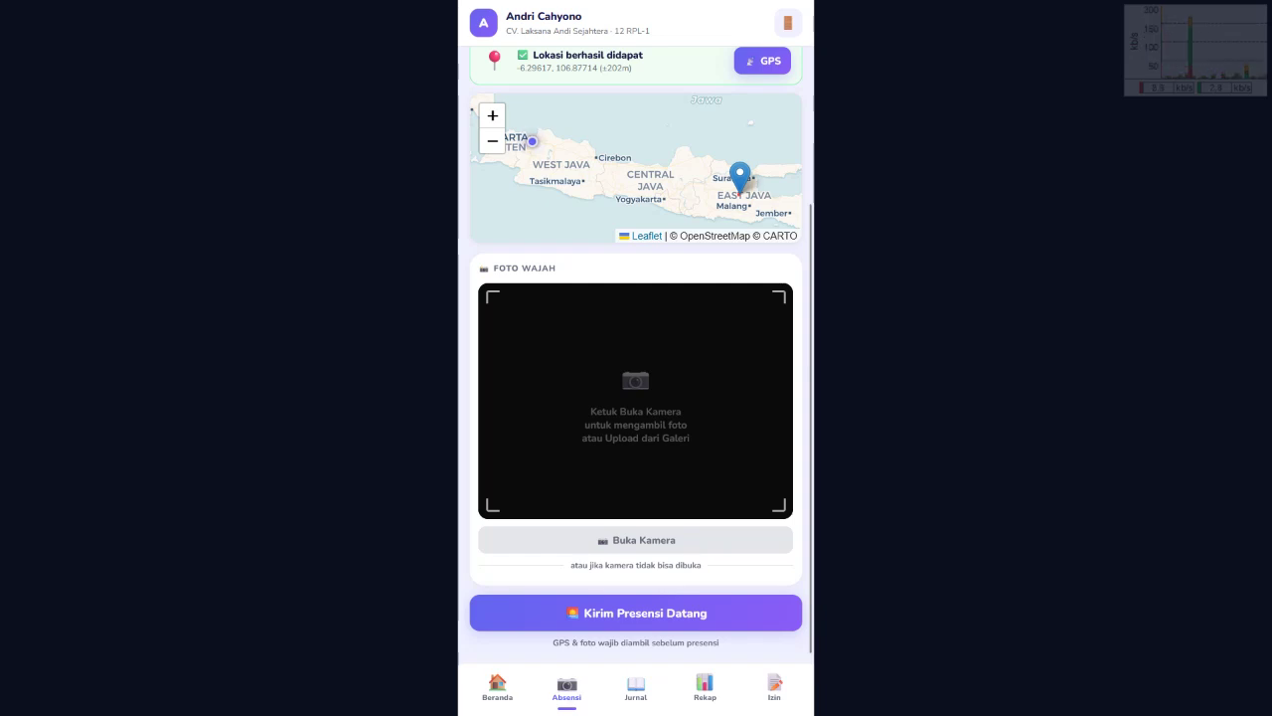
Step: Turn on the camera with permission allowed and capture the face photo with Ambil Foto
click(645, 540)
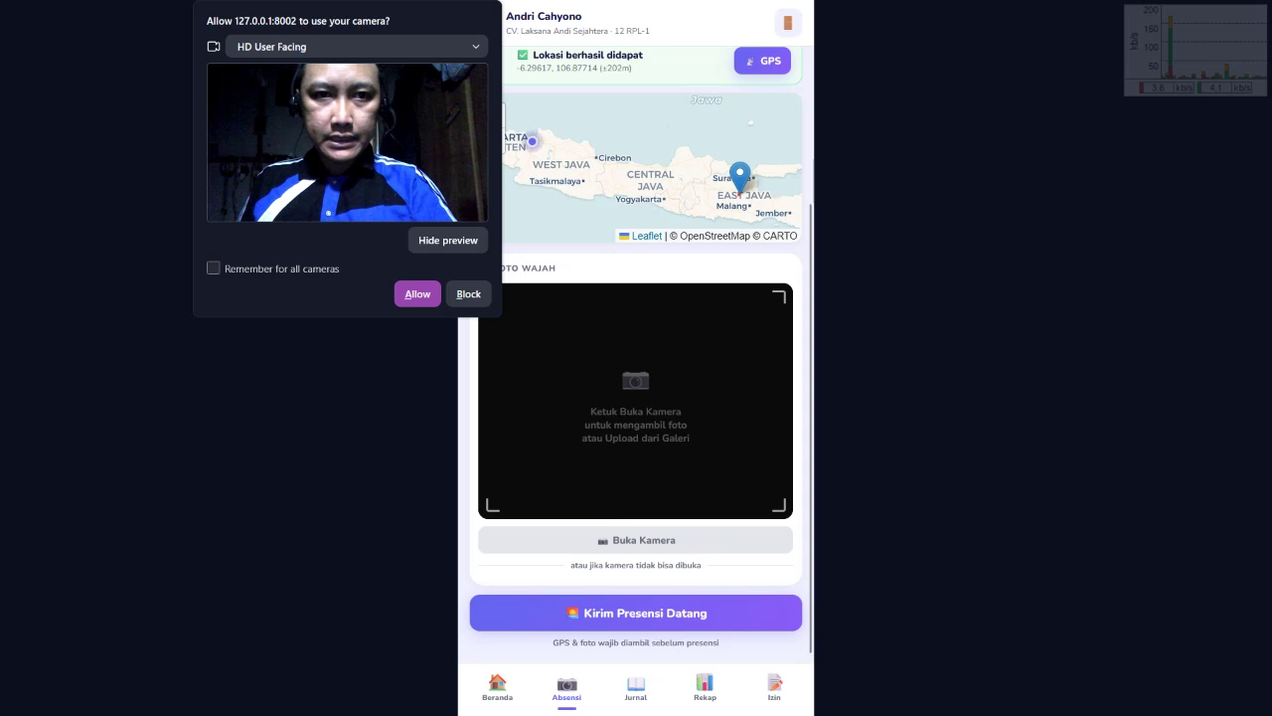
click(418, 277)
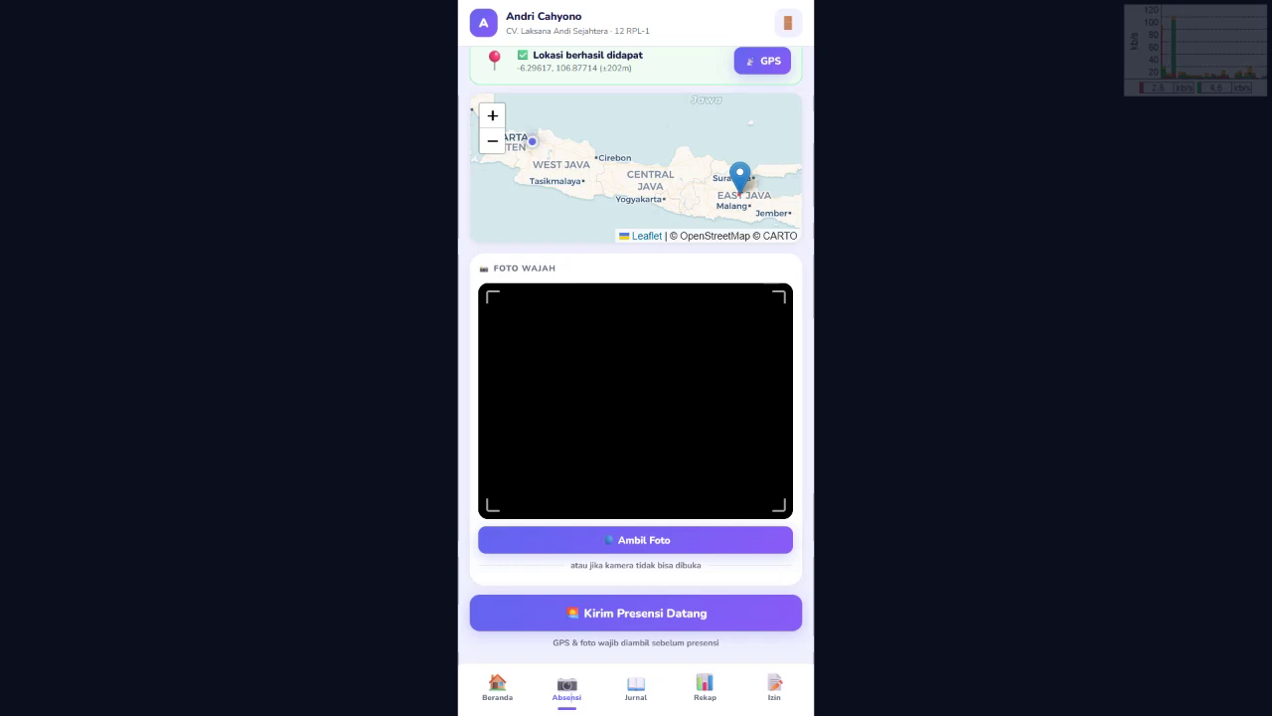
click(635, 540)
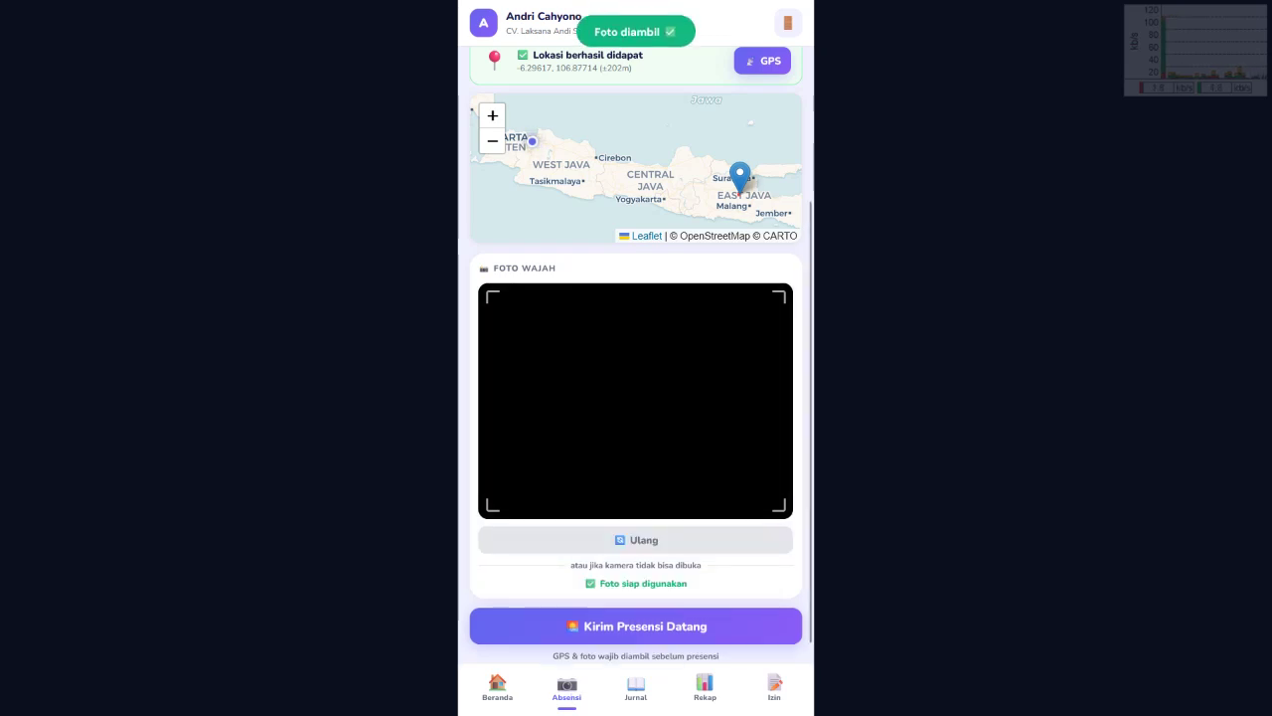
scroll(636, 397, up, 2)
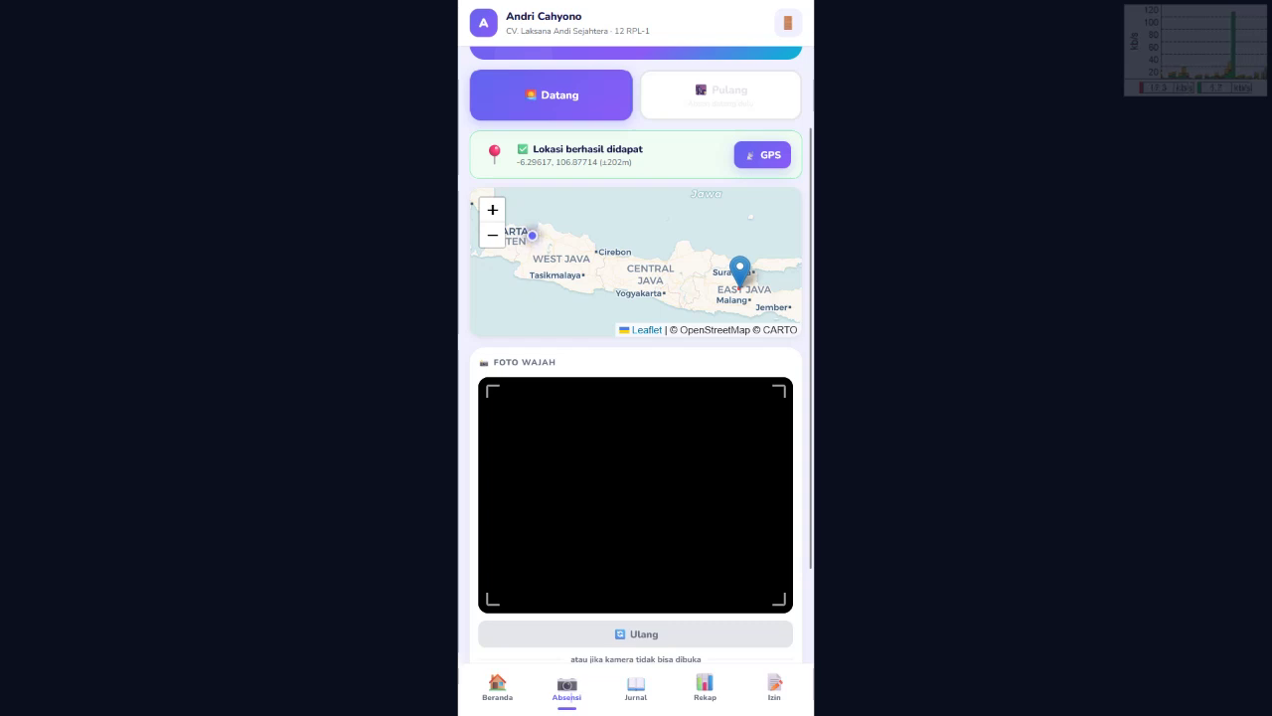
Step: Attempt the arrival check-in, which is refused because it is only allowed 06:30–09:00
scroll(637, 358, up, 1)
scroll(636, 358, down, 1)
scroll(637, 358, up, 2)
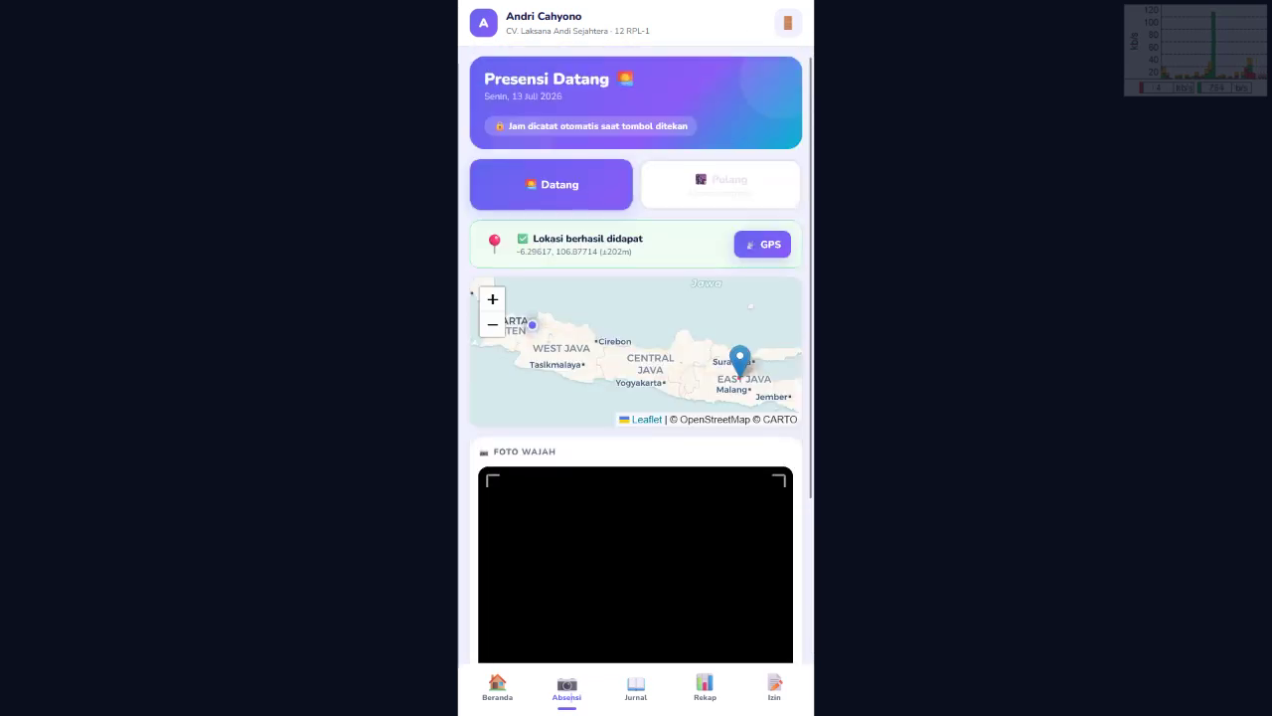
scroll(636, 358, down, 2)
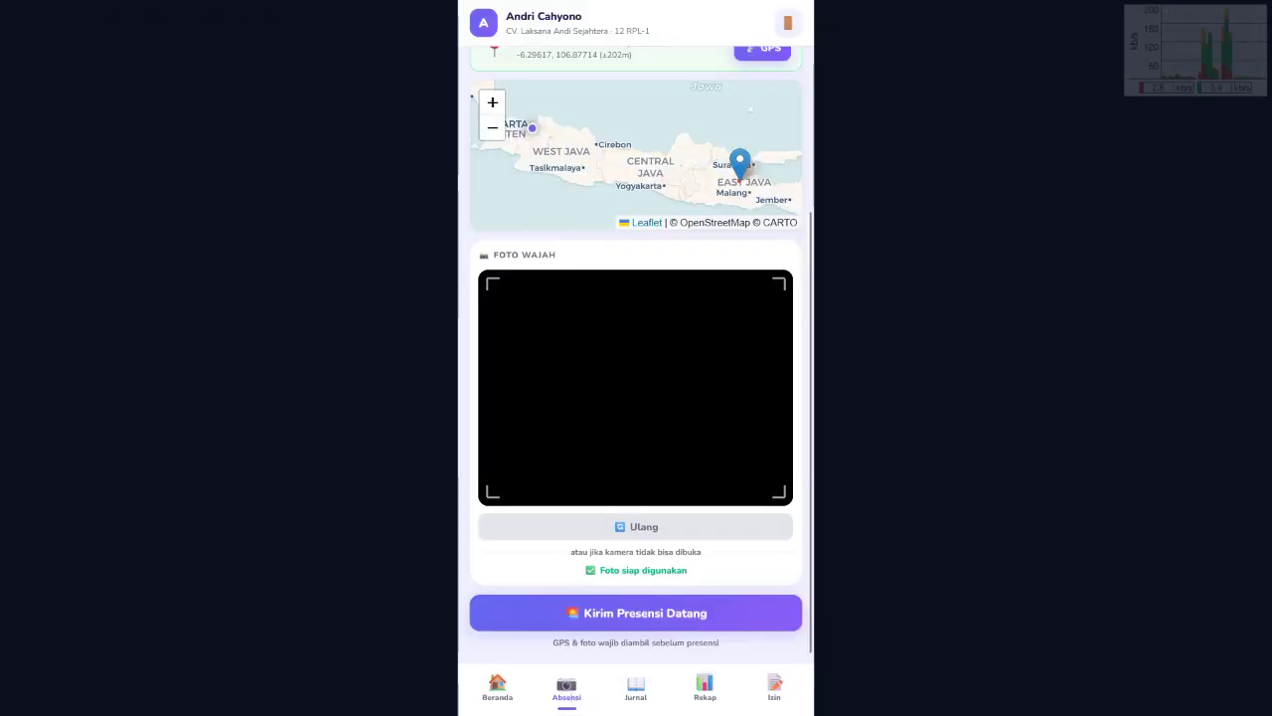
scroll(636, 358, up, 3)
scroll(636, 357, down, 3)
click(636, 612)
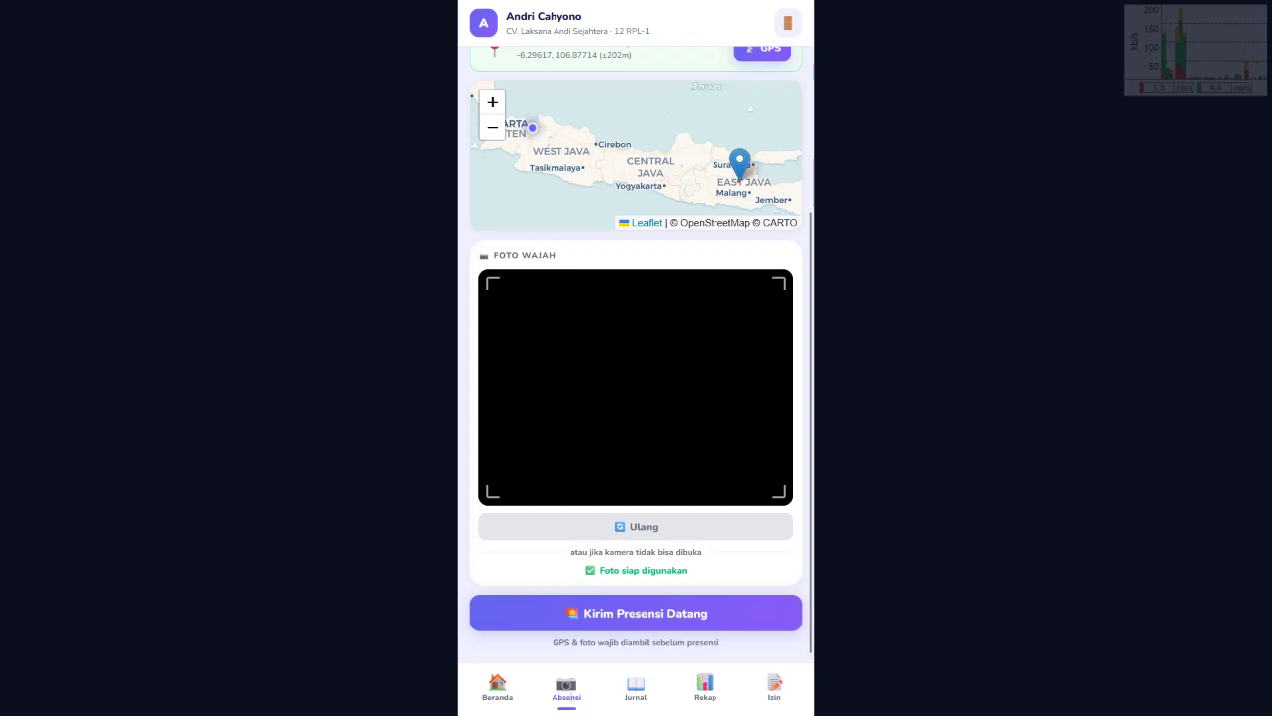
click(636, 612)
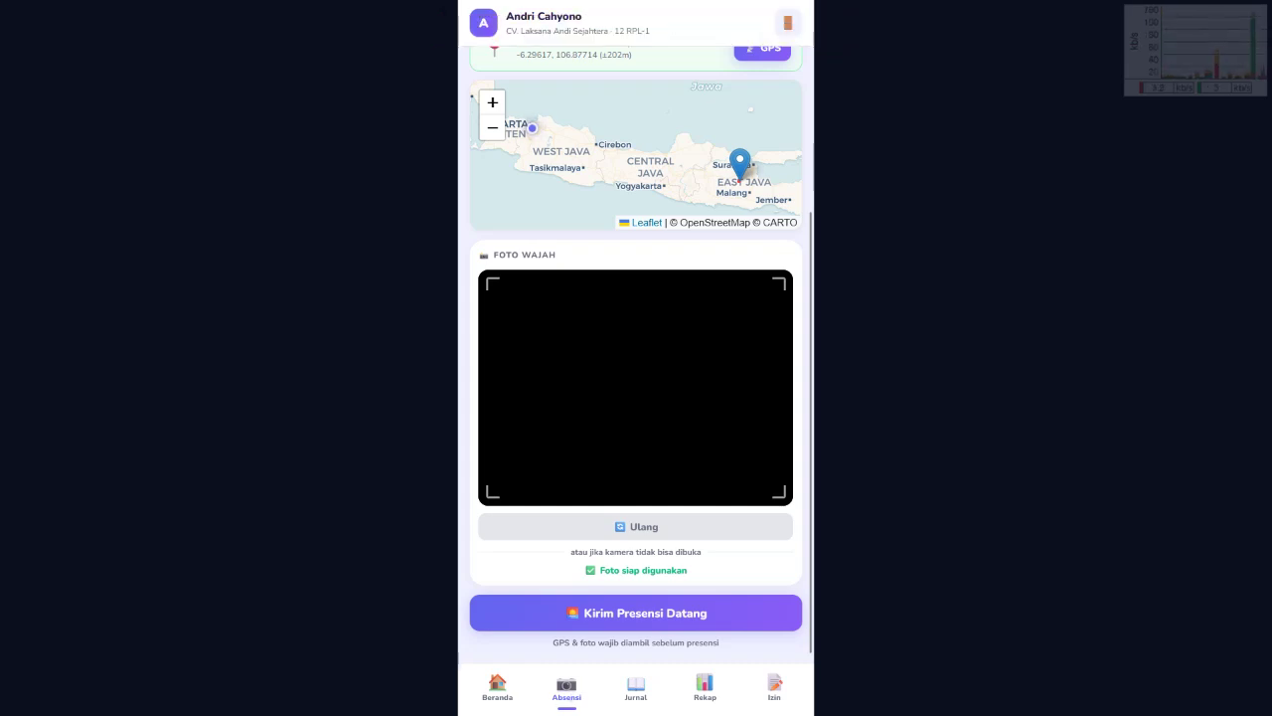
Step: Retry the arrival check-in three more times, then exit full-screen and open the Windows calendar
click(637, 612)
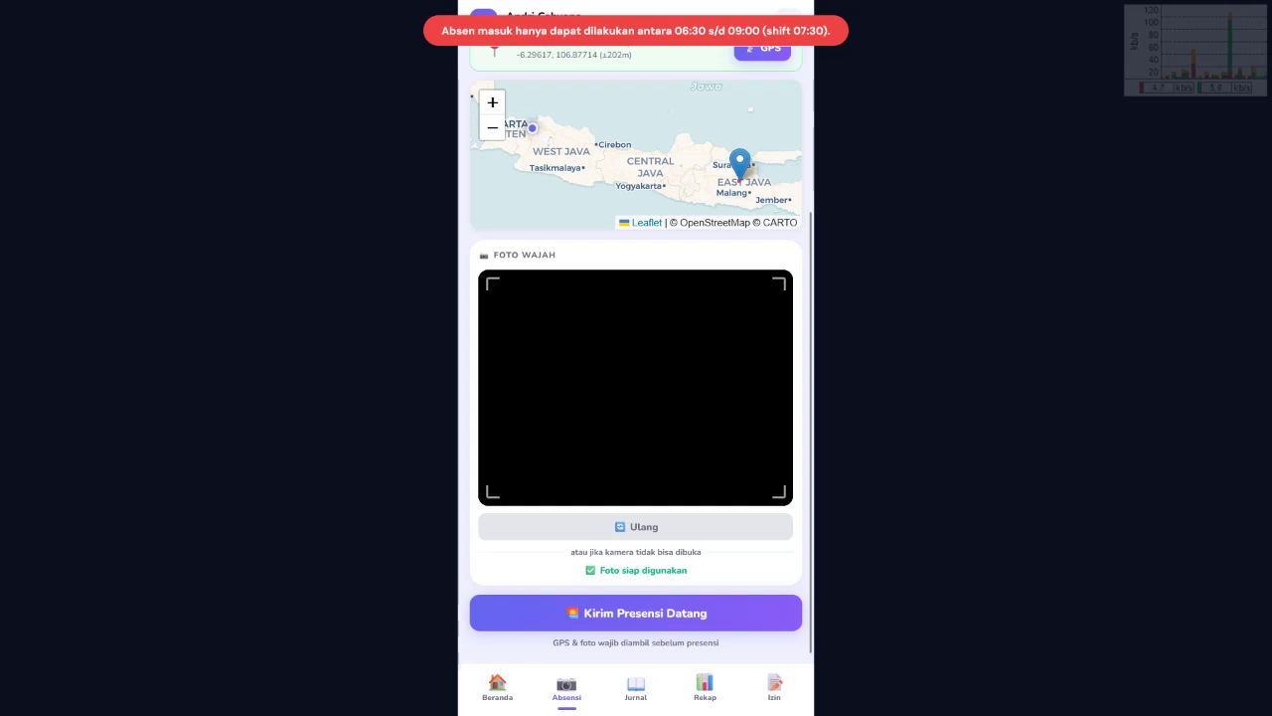
click(636, 612)
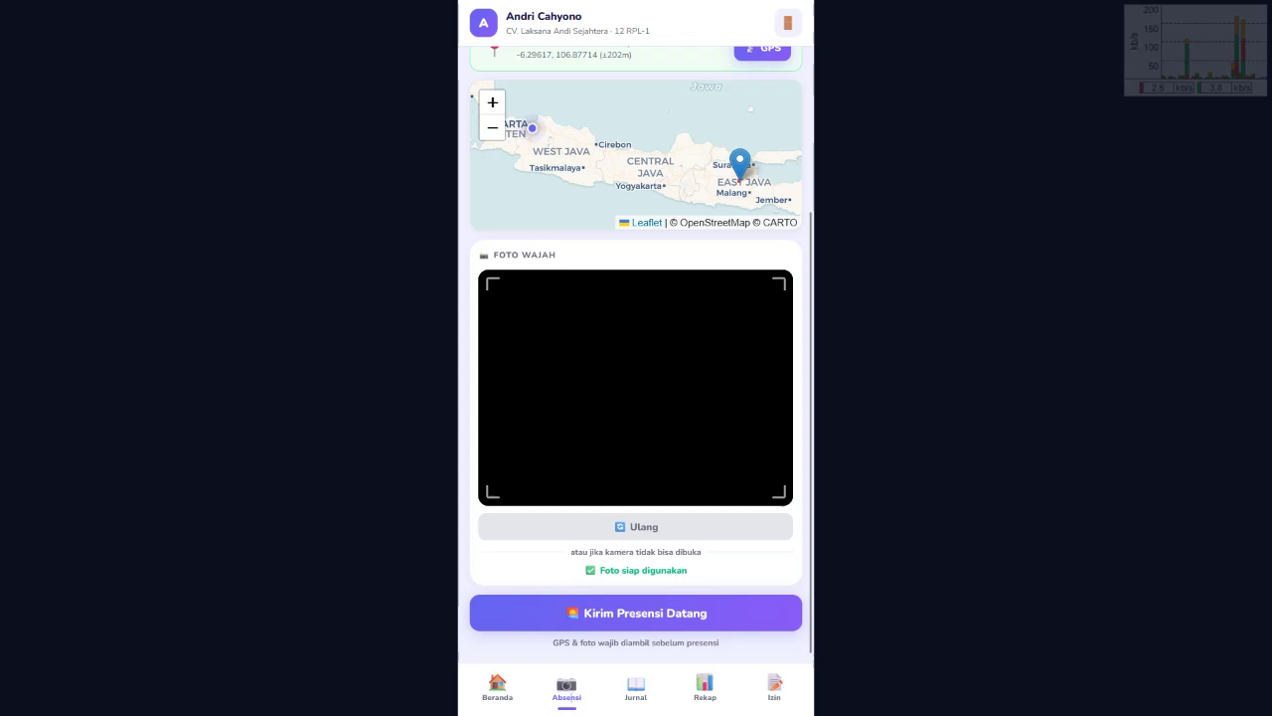
click(636, 612)
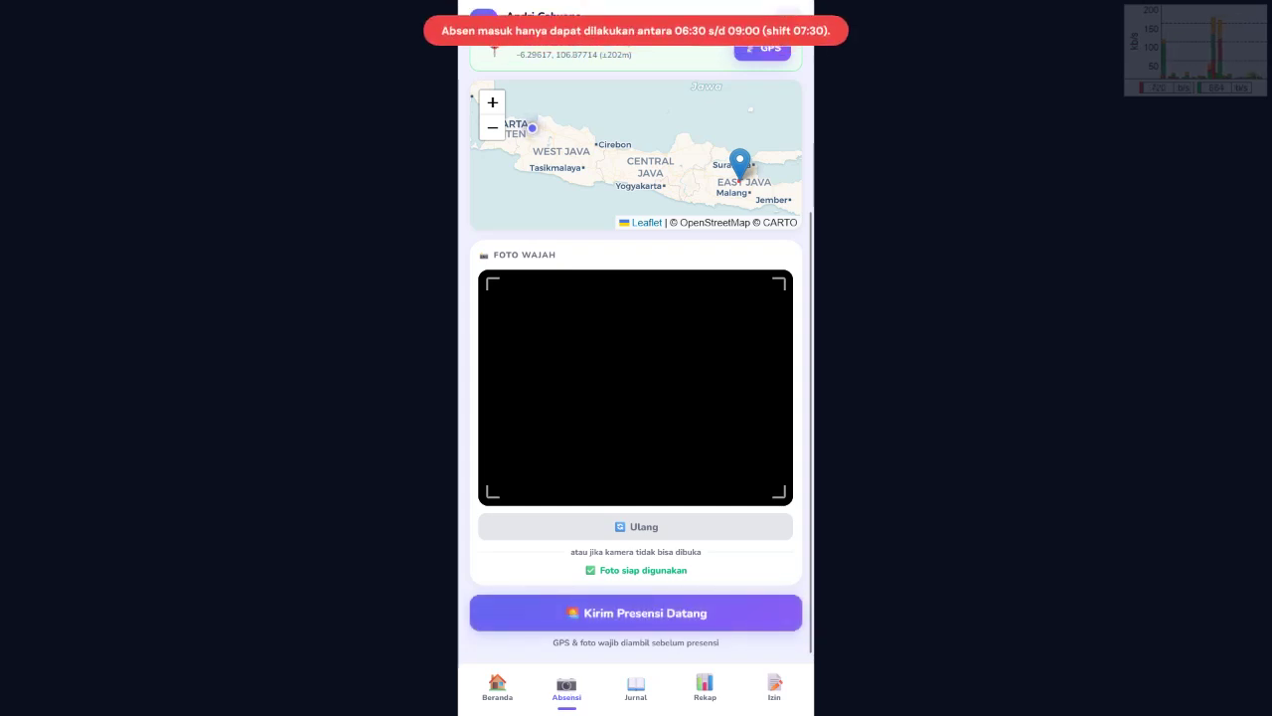
key(F11)
click(1215, 699)
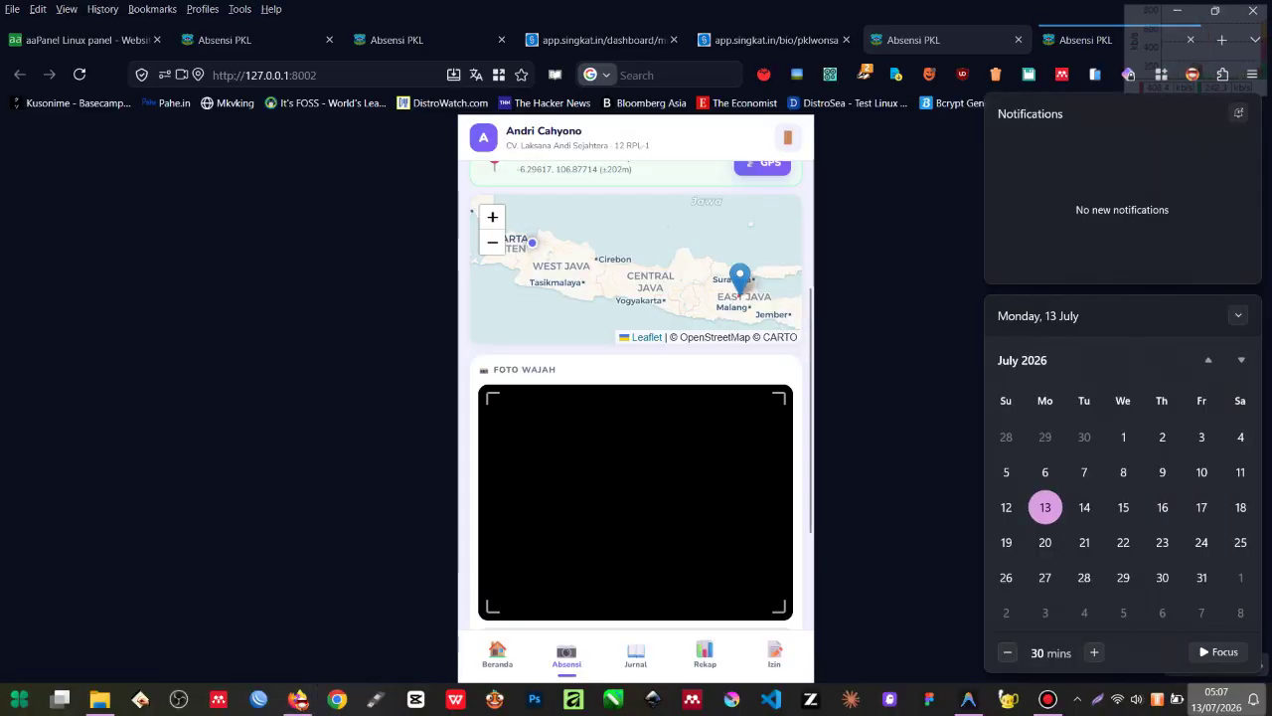
Step: Close the calendar flyout and bring the screen recorder window forward
click(298, 699)
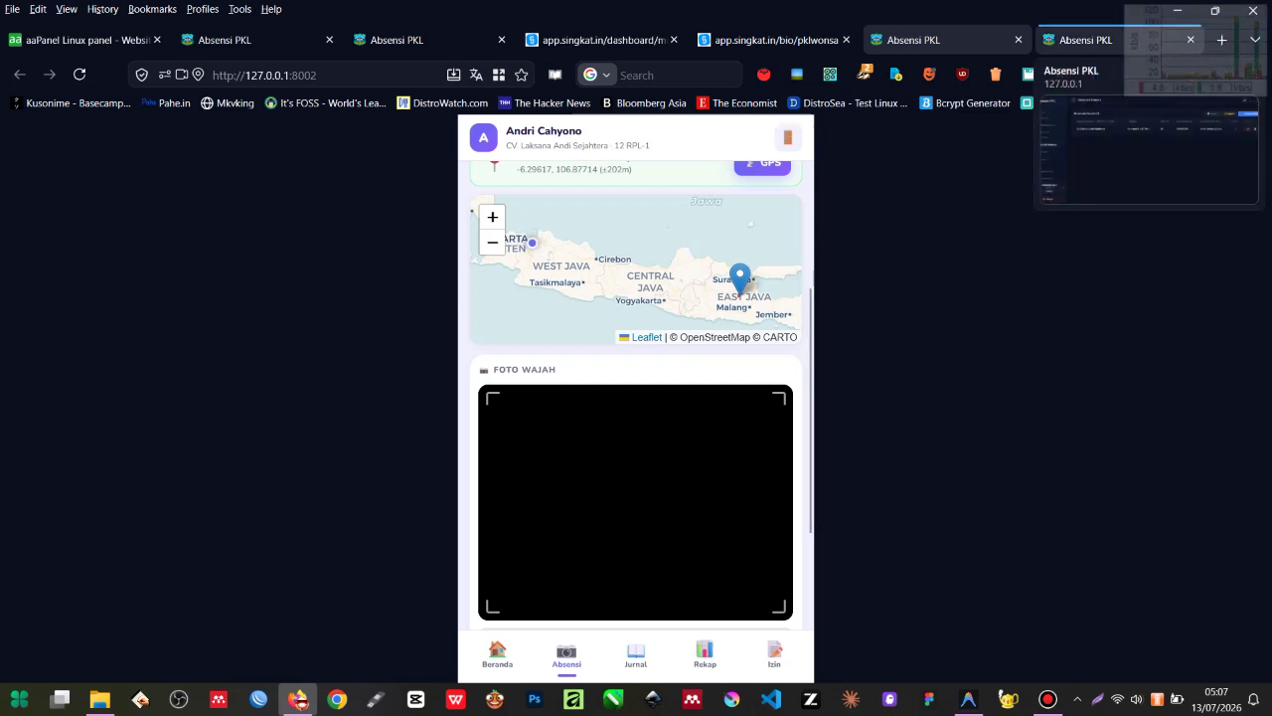
click(1047, 699)
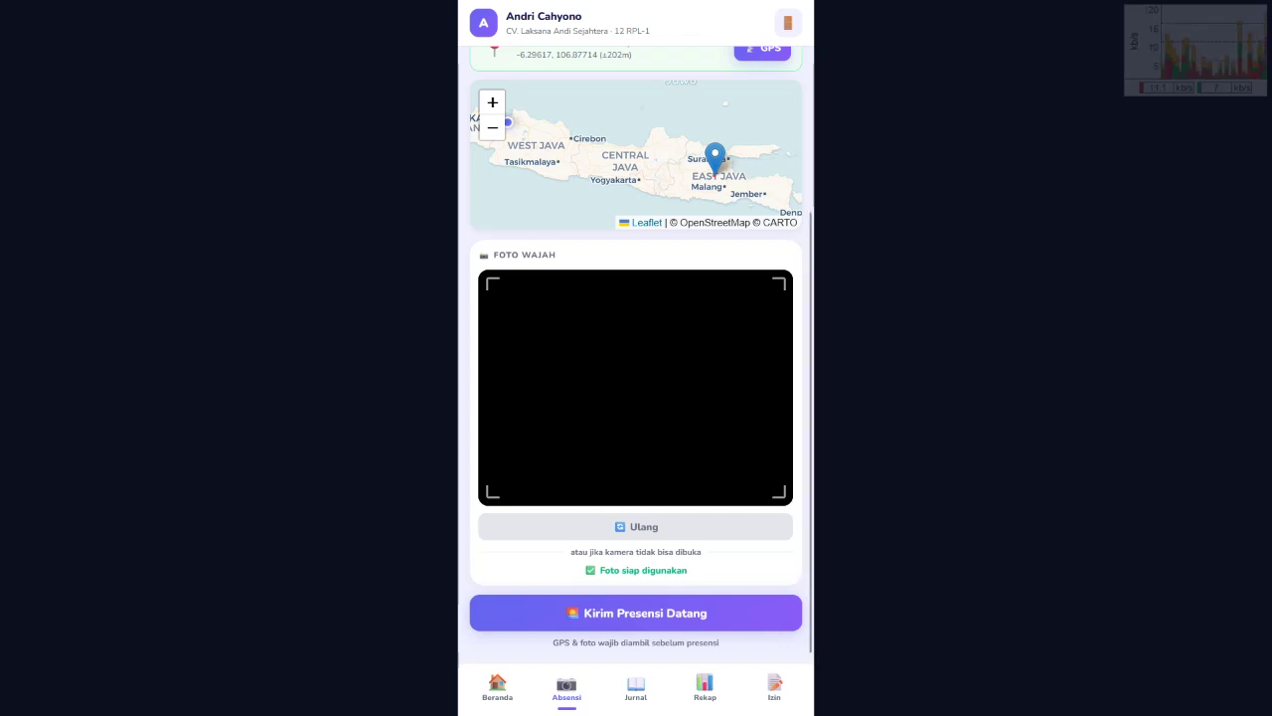
Step: Send the arrival check-in, accepted at 05:09 as Hadir, and return to Beranda
click(636, 612)
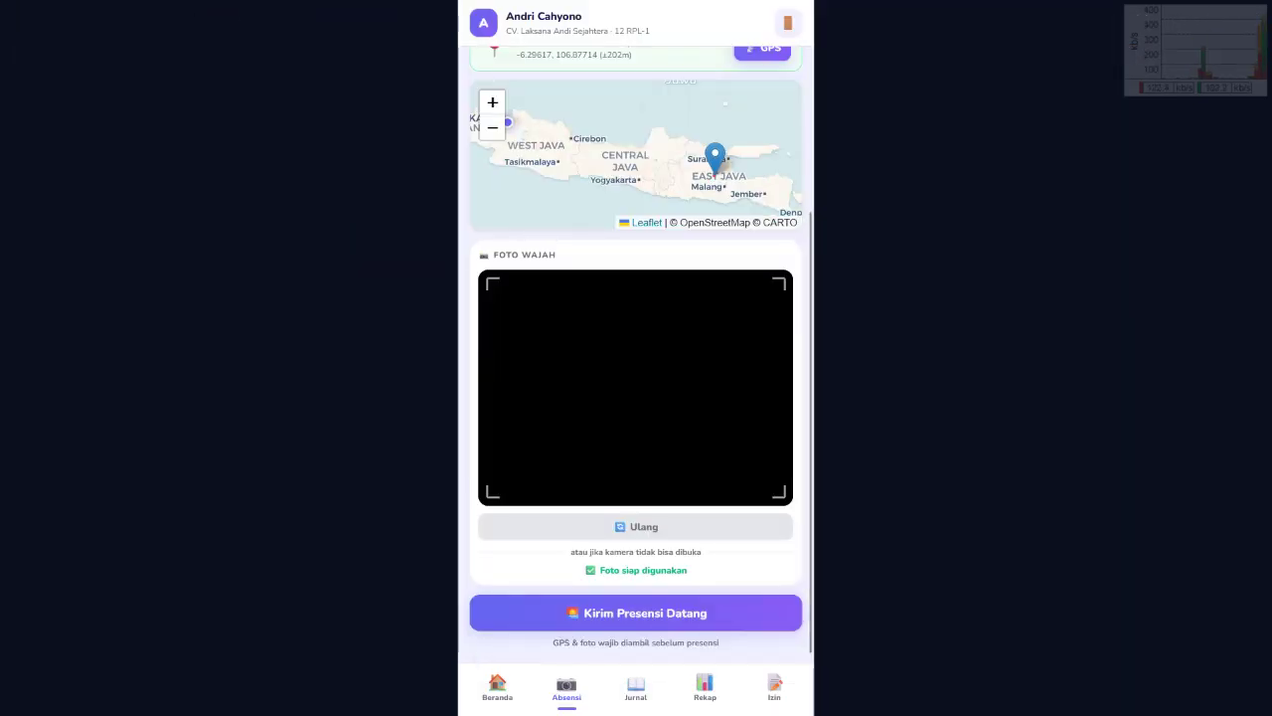
click(636, 613)
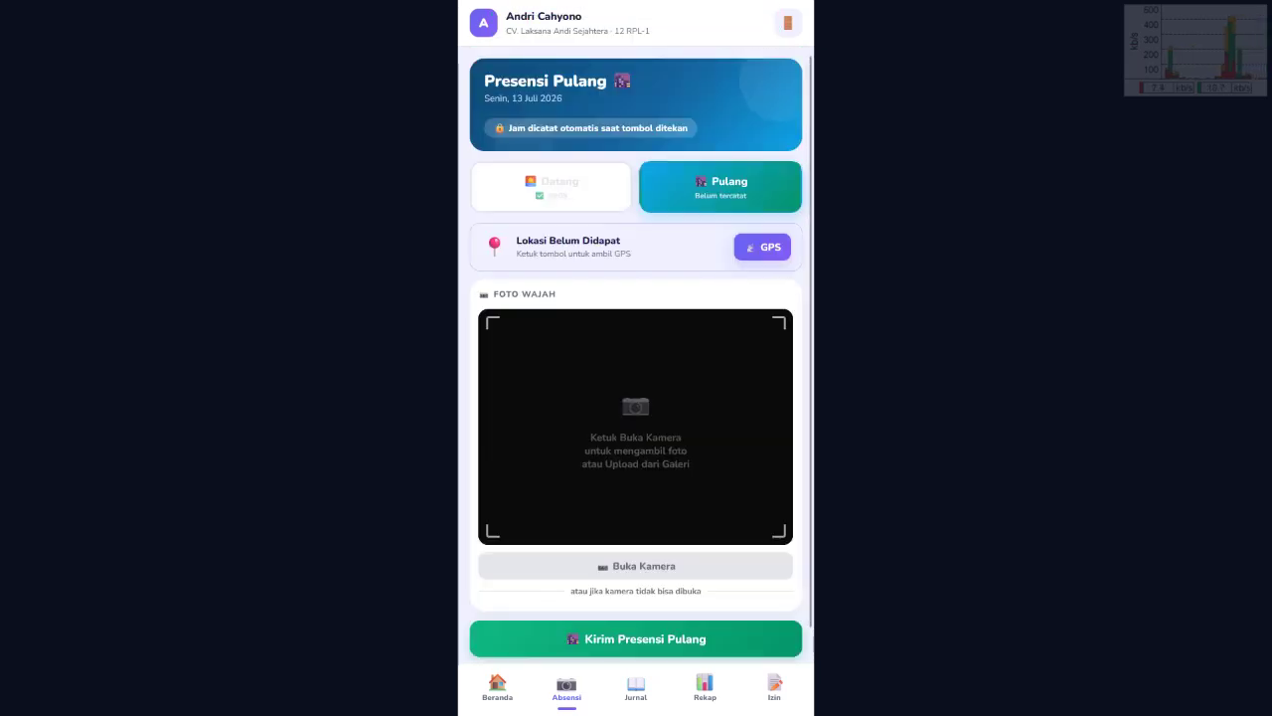
click(486, 682)
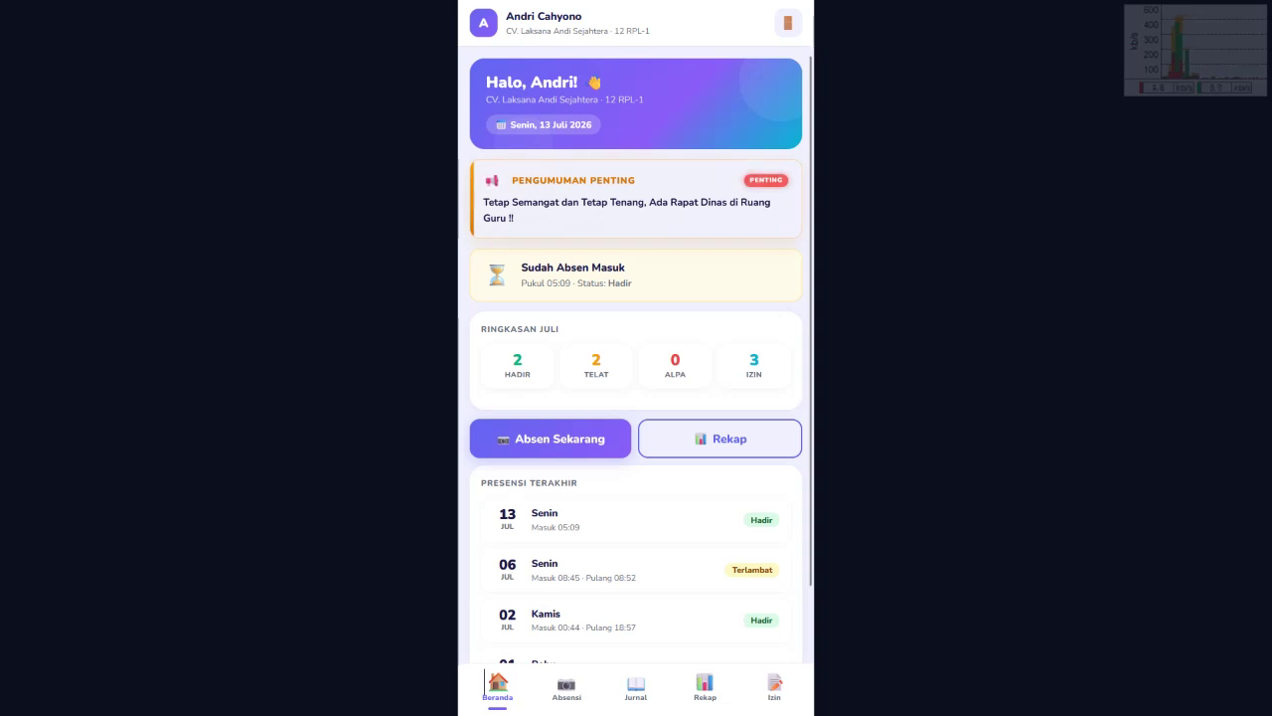
Step: Check the arrival status card, then go to the Presensi Pulang departure page via Absensi
drag(521, 267, 632, 283)
click(633, 282)
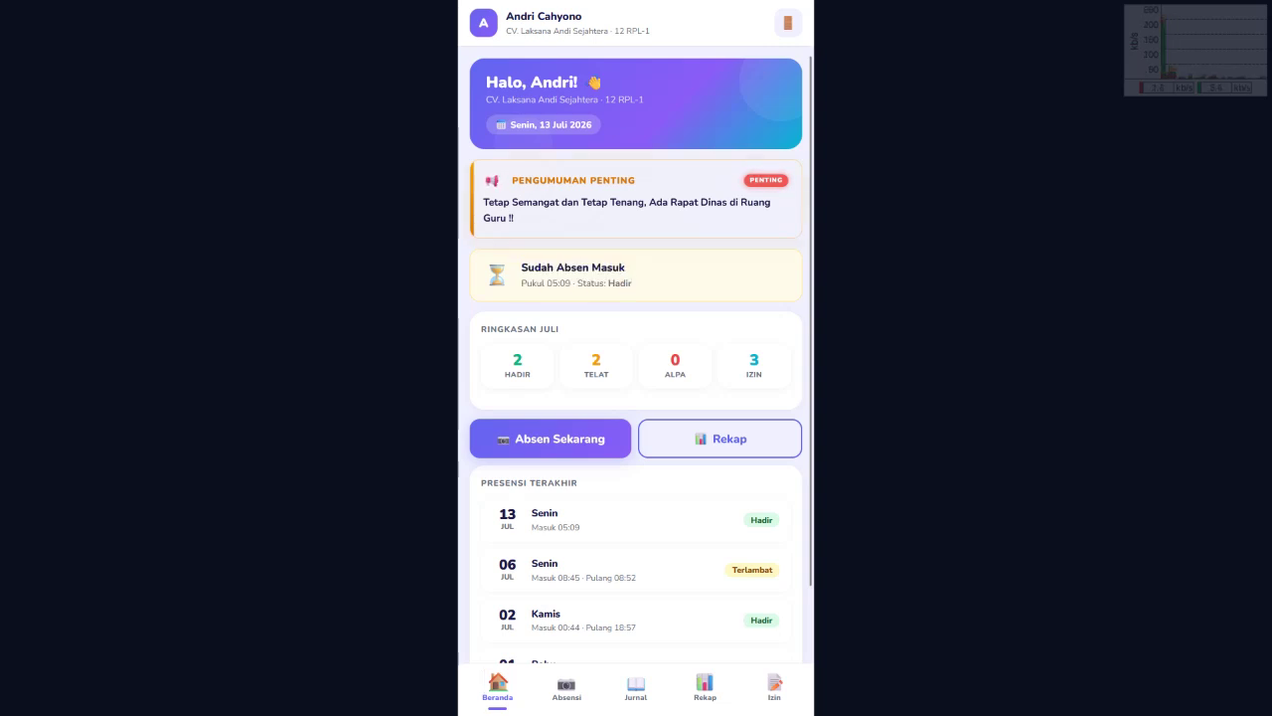
click(567, 691)
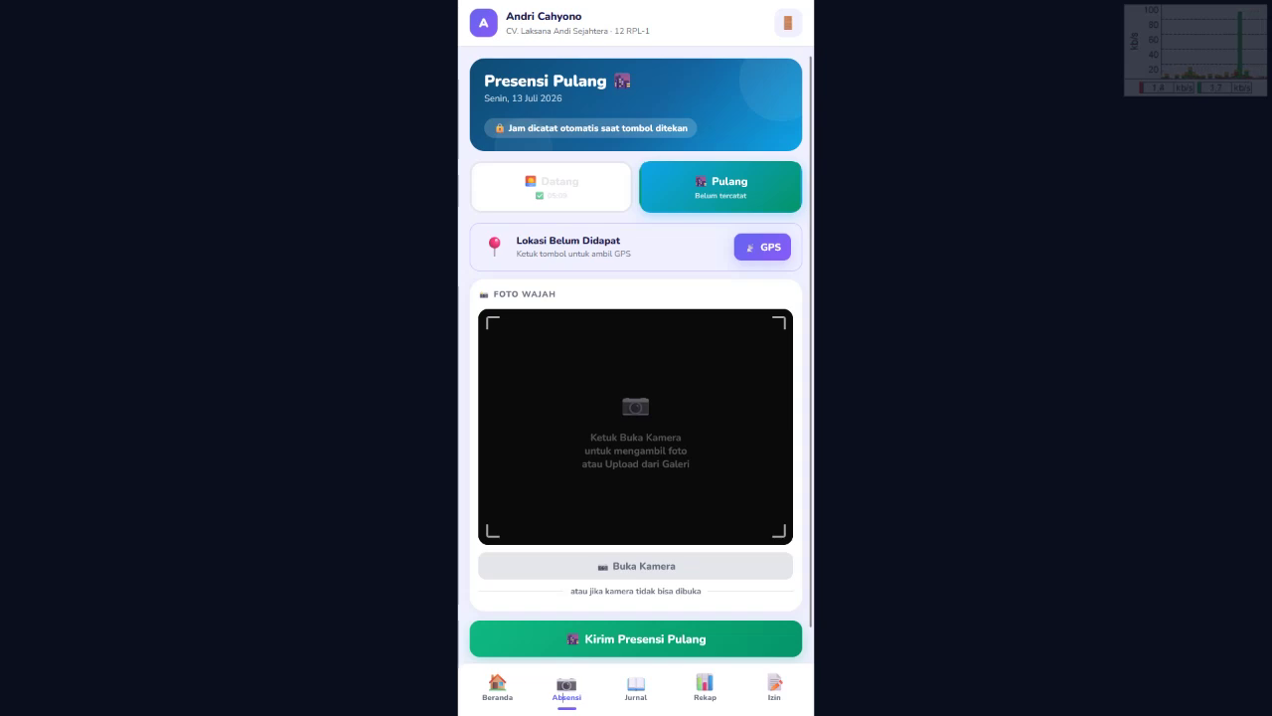
Step: Fetch the current GPS coordinates and turn on the camera for the departure face photo
click(763, 246)
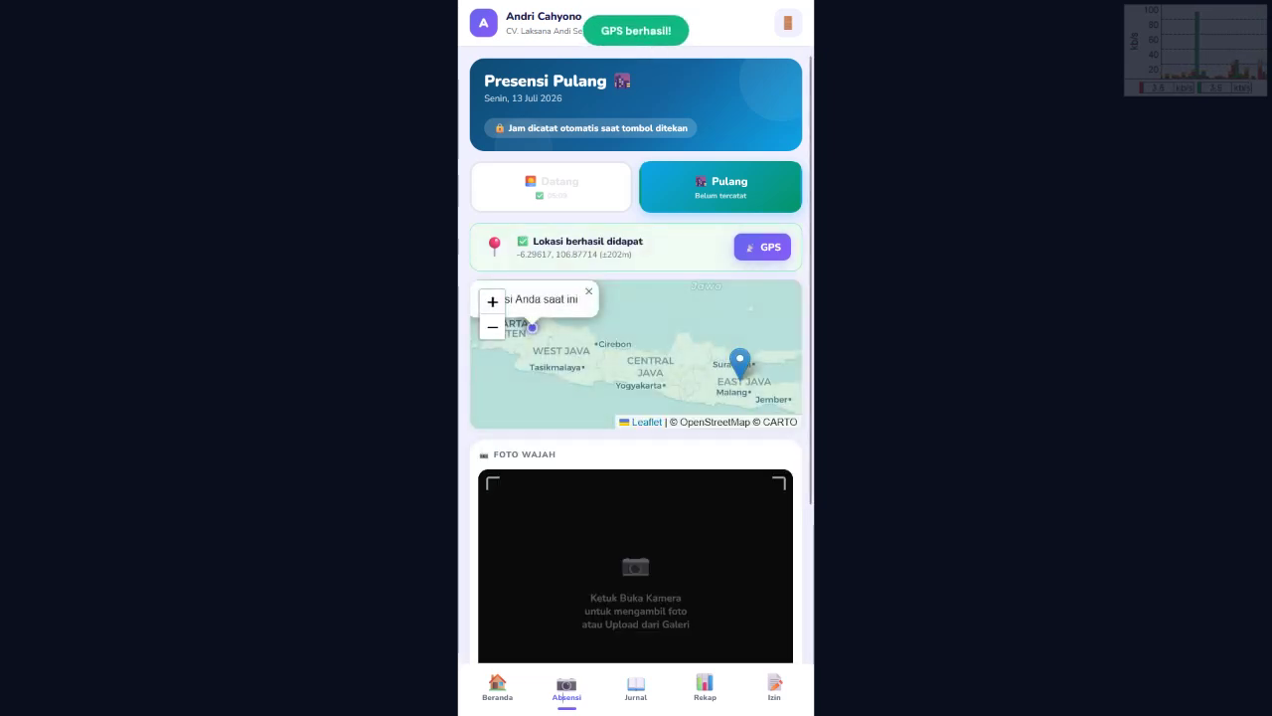
scroll(636, 357, down, 2)
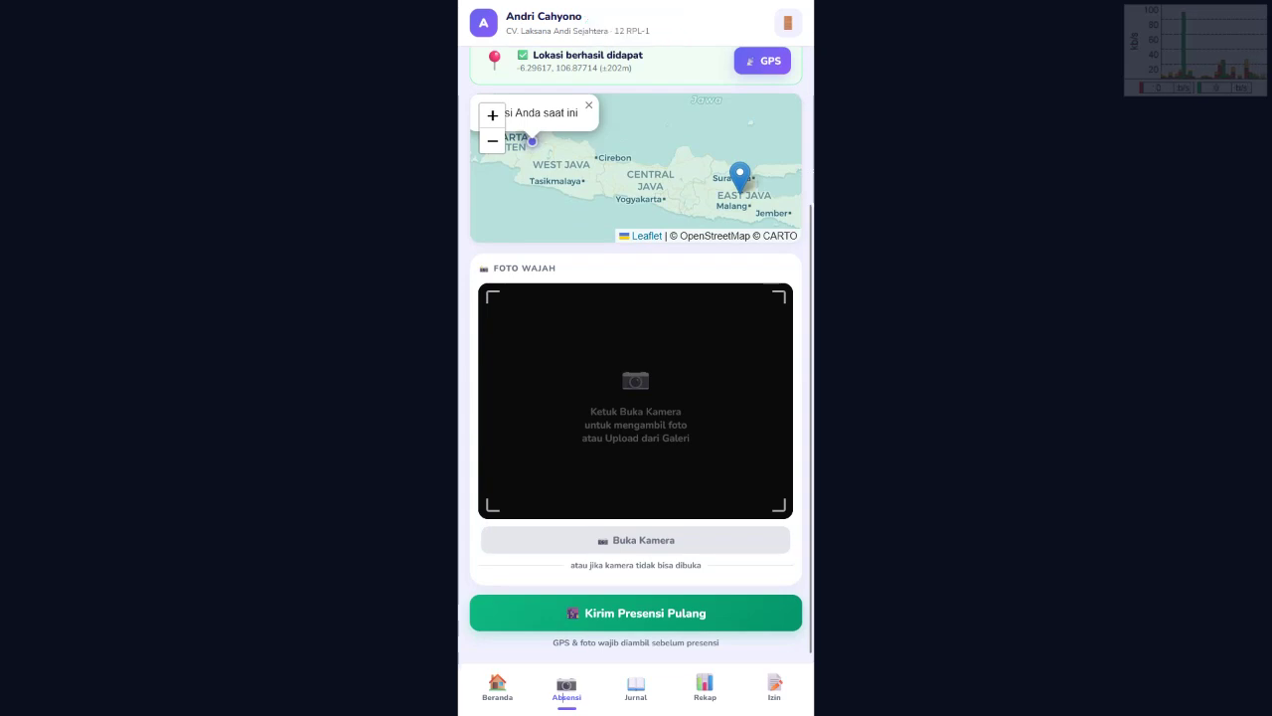
click(635, 540)
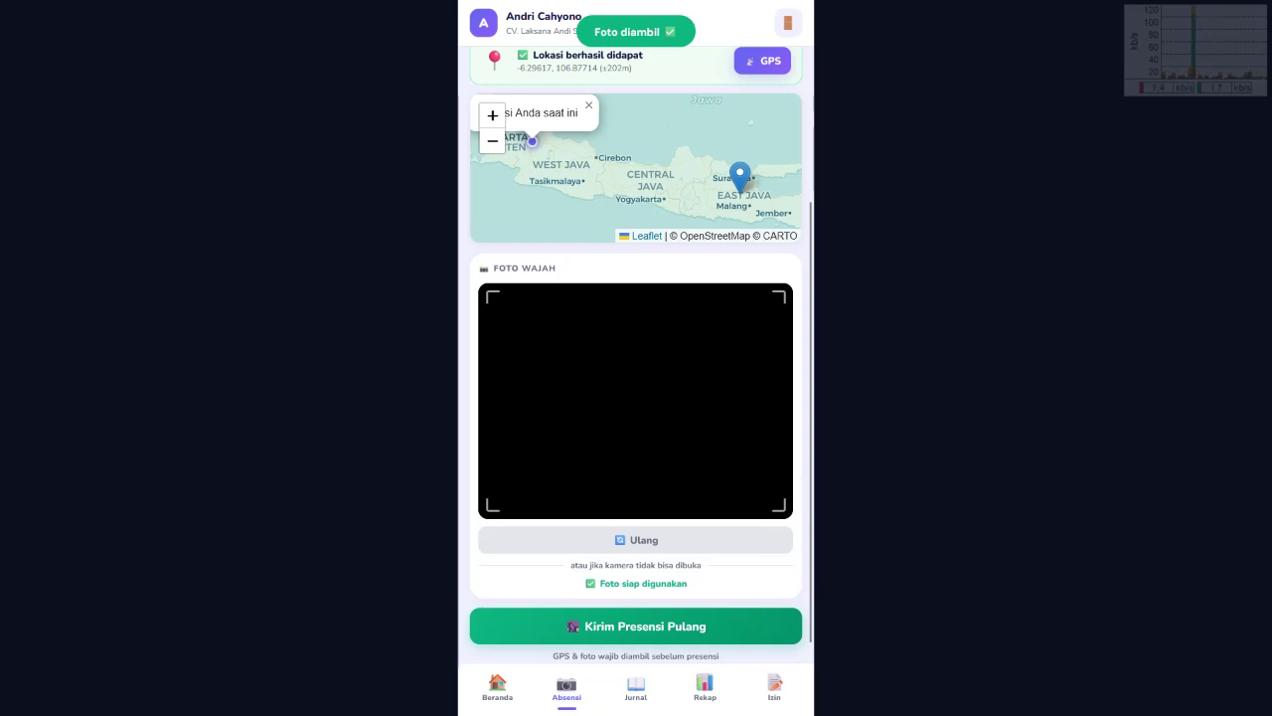
scroll(566, 696, down, 1)
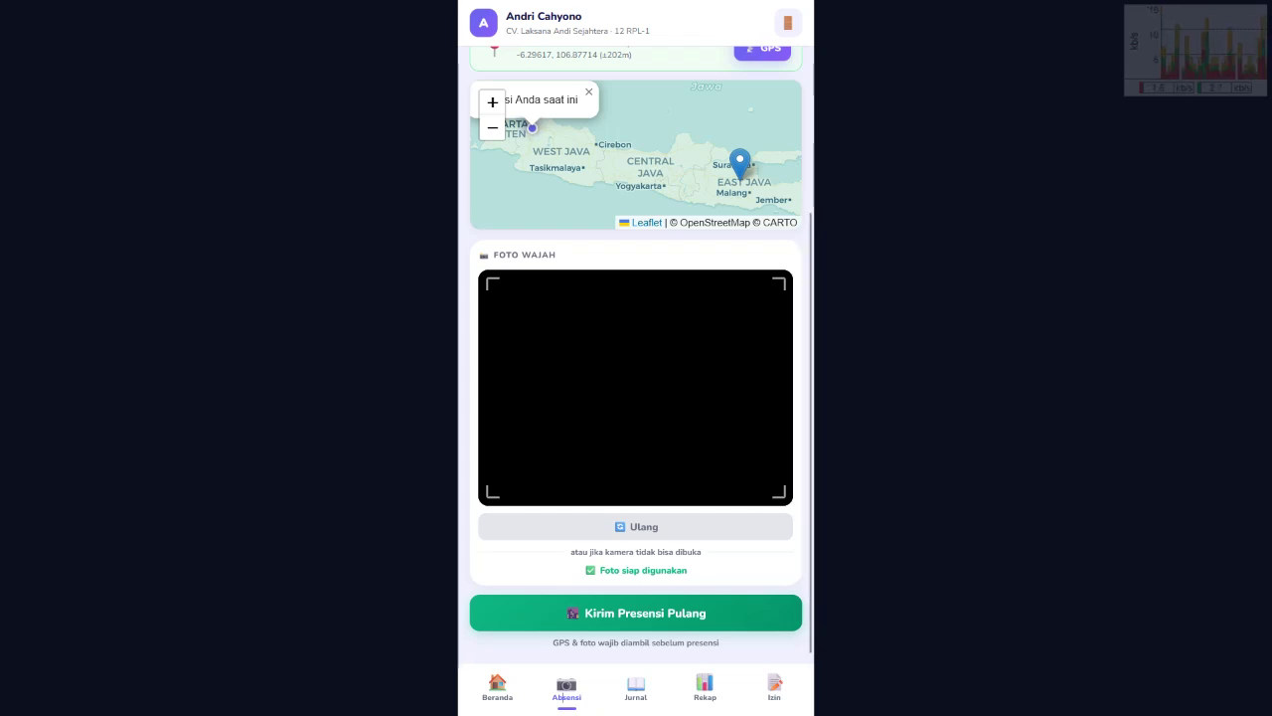
scroll(636, 358, up, 2)
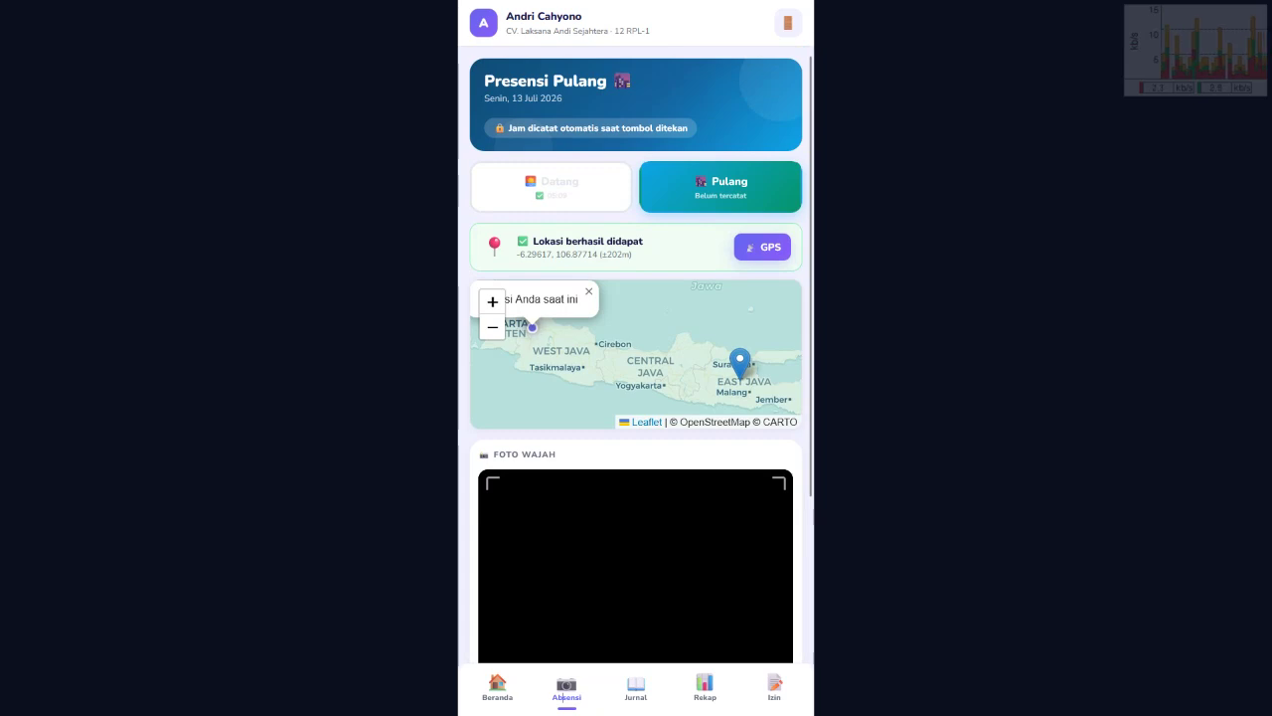
scroll(637, 358, down, 2)
click(636, 613)
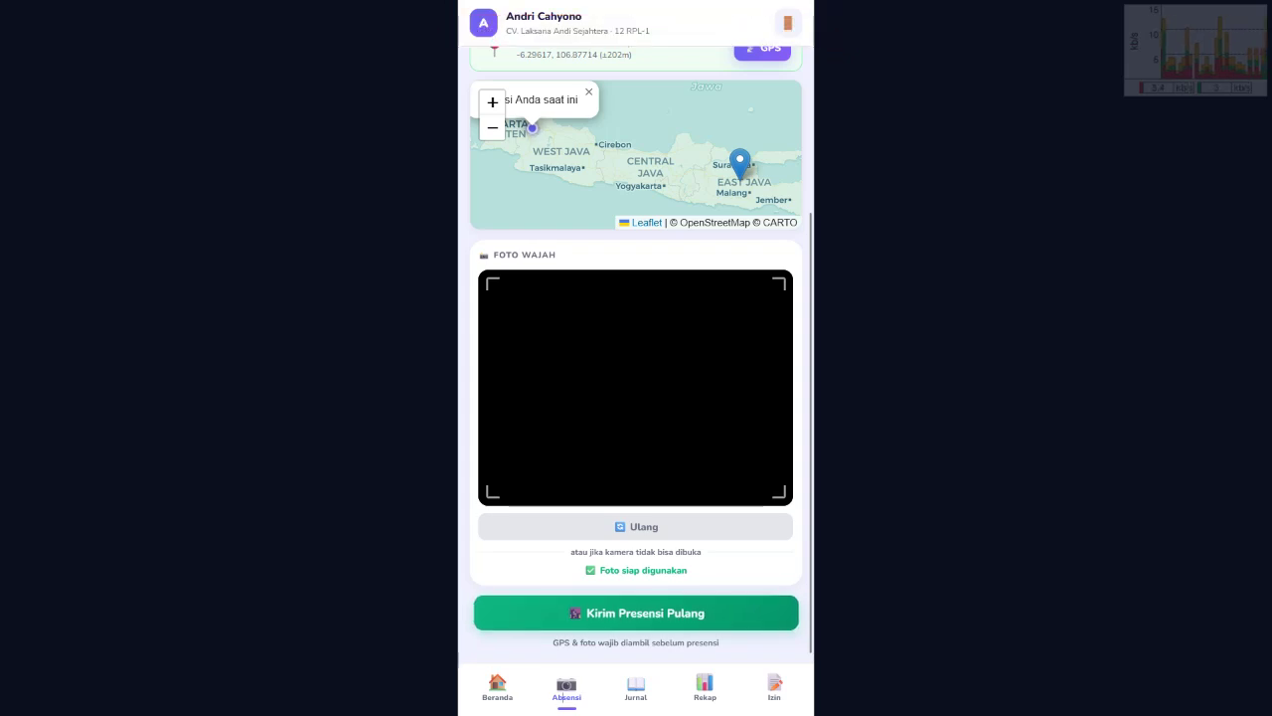
click(636, 612)
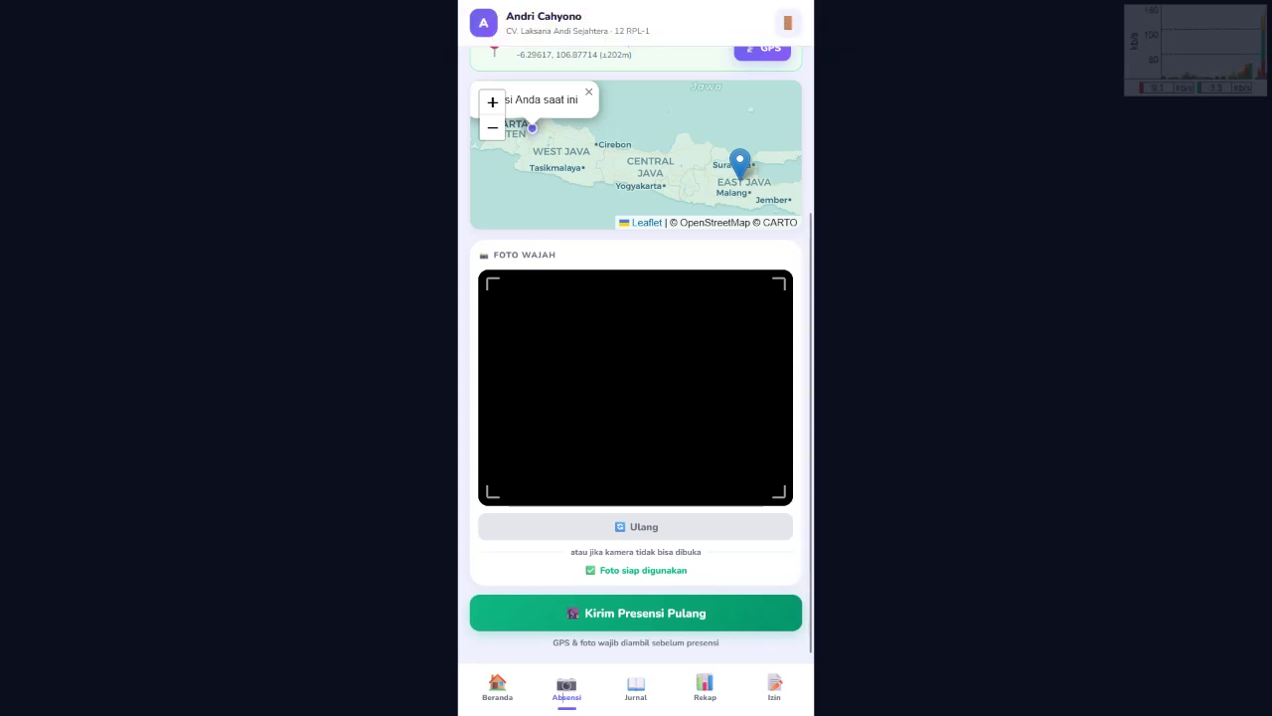
click(637, 612)
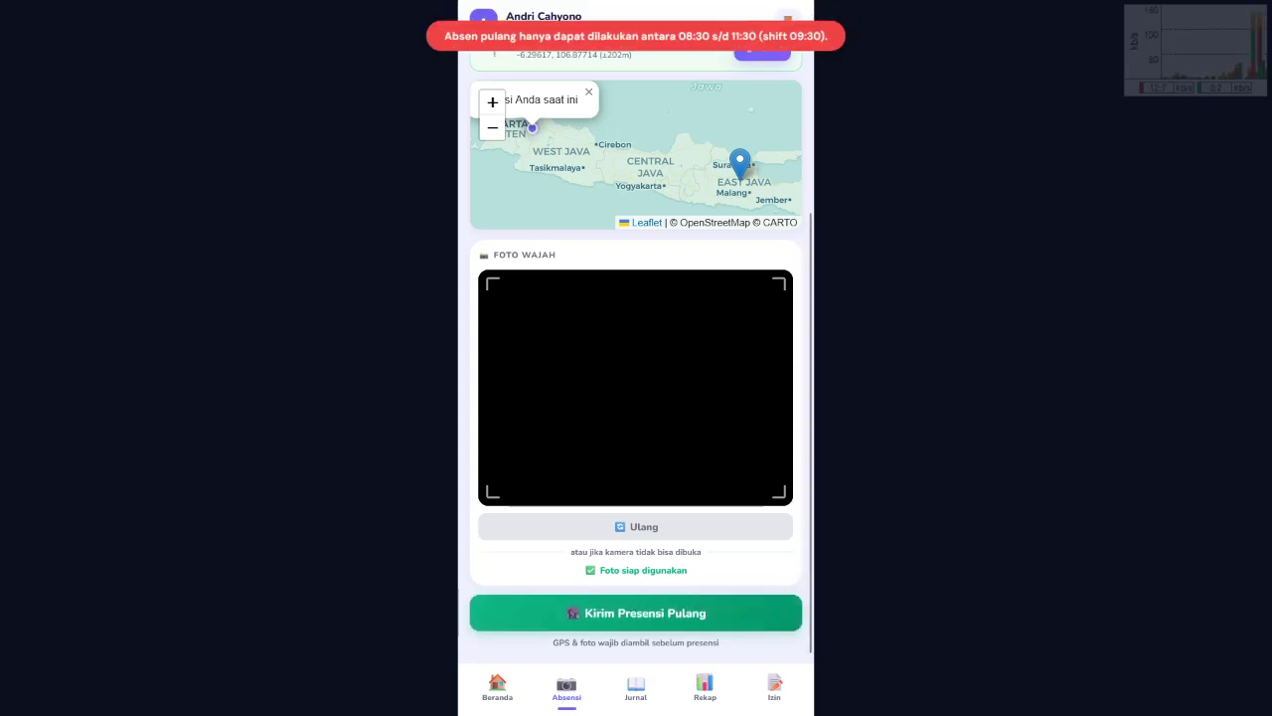
scroll(636, 358, up, 3)
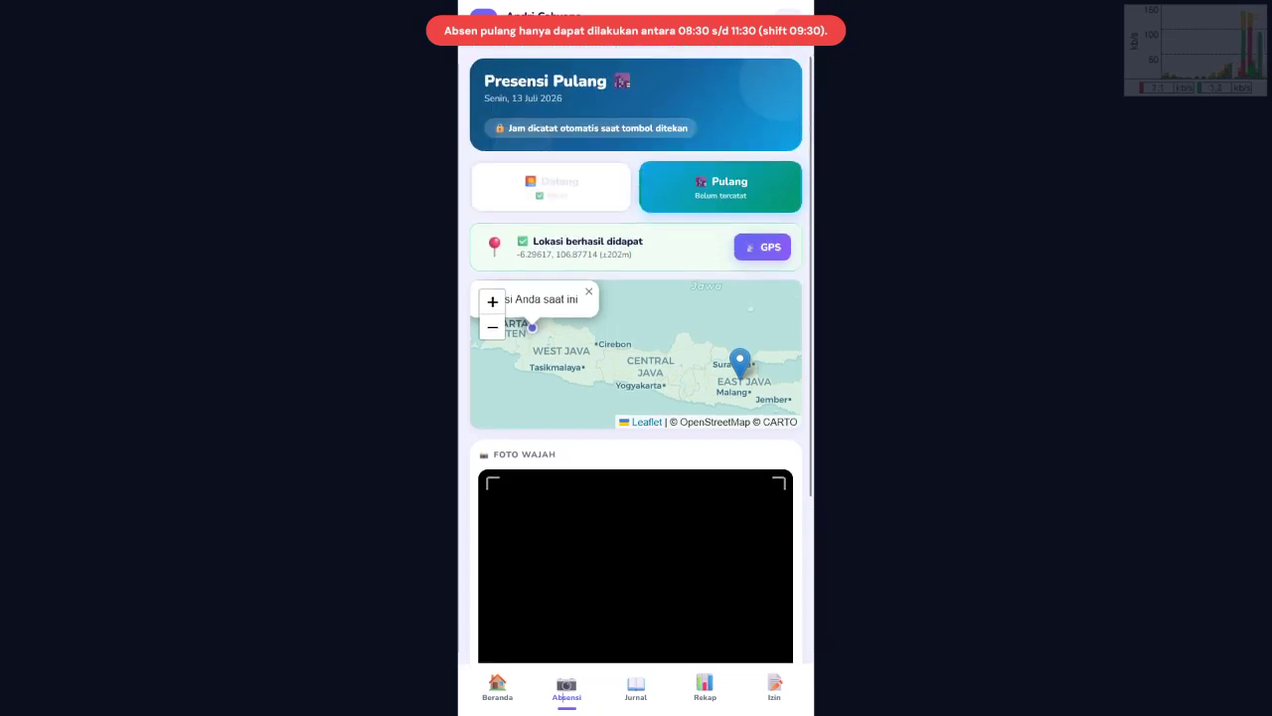
scroll(636, 358, down, 3)
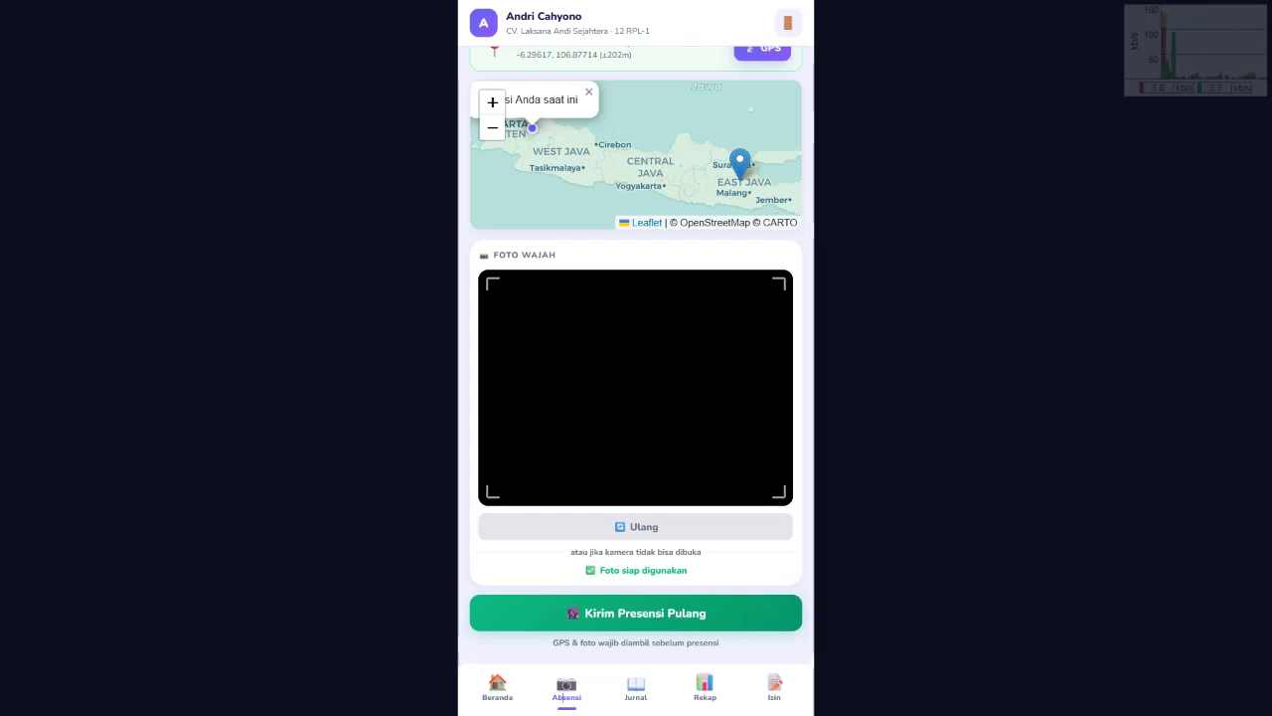
scroll(637, 355, up, 2)
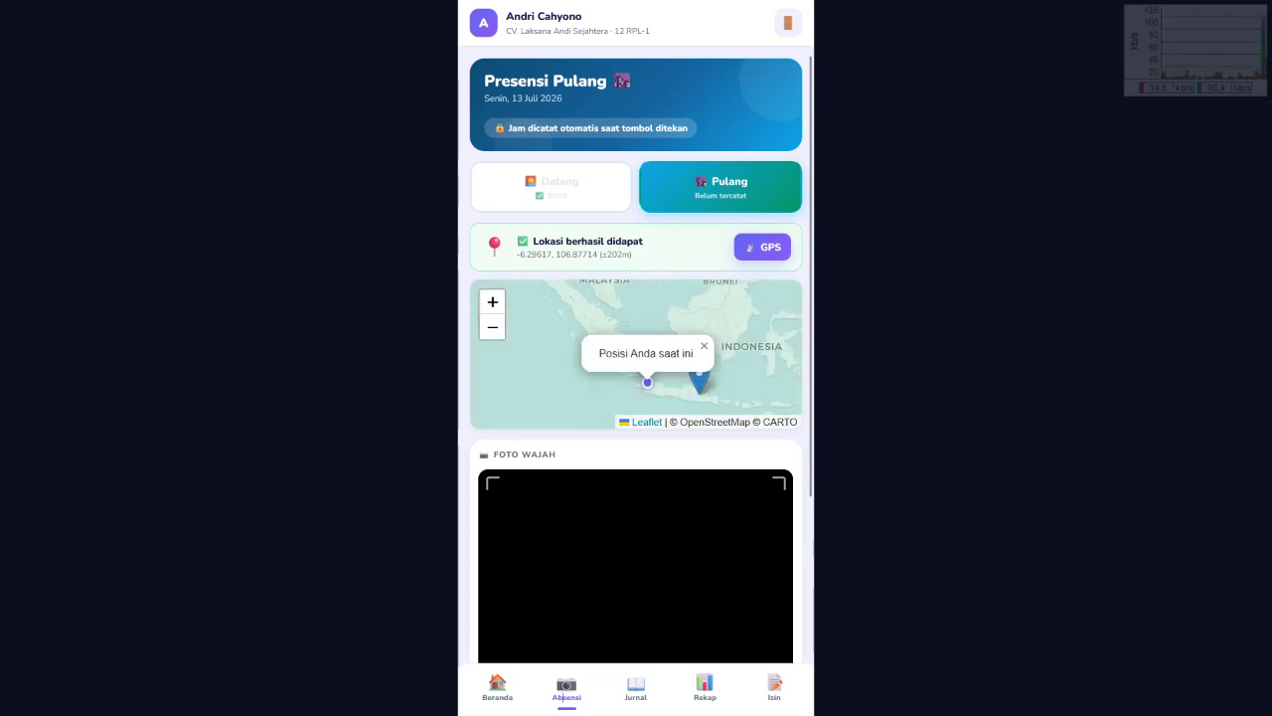
key(alt+Tab)
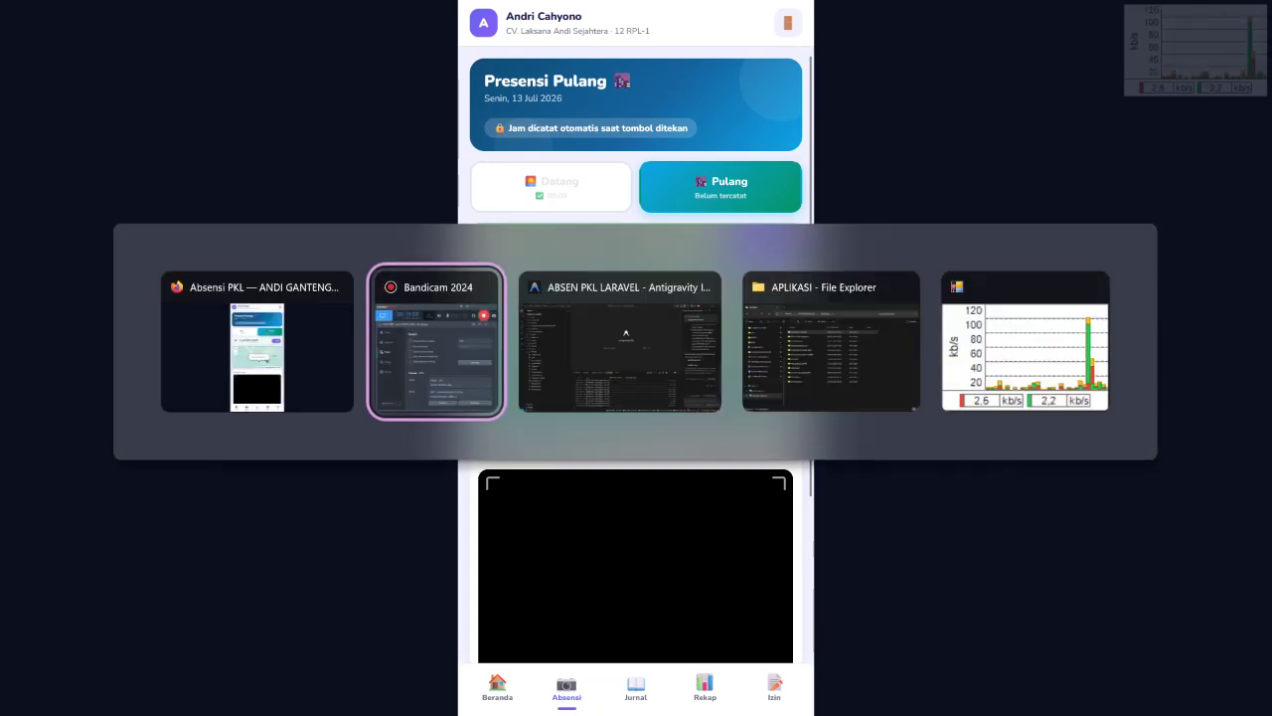
Step: Return to Firefox and send the departure check-in, recorded at 05:12
key(alt+Tab)
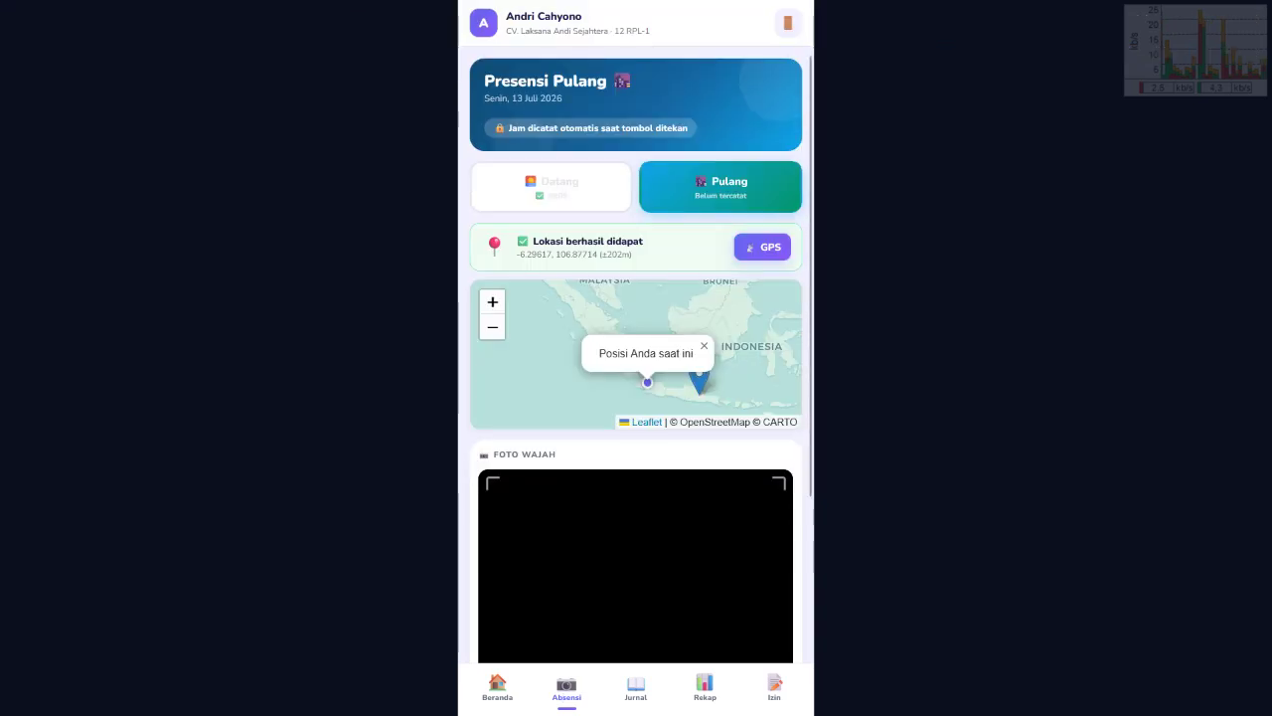
scroll(636, 358, down, 2)
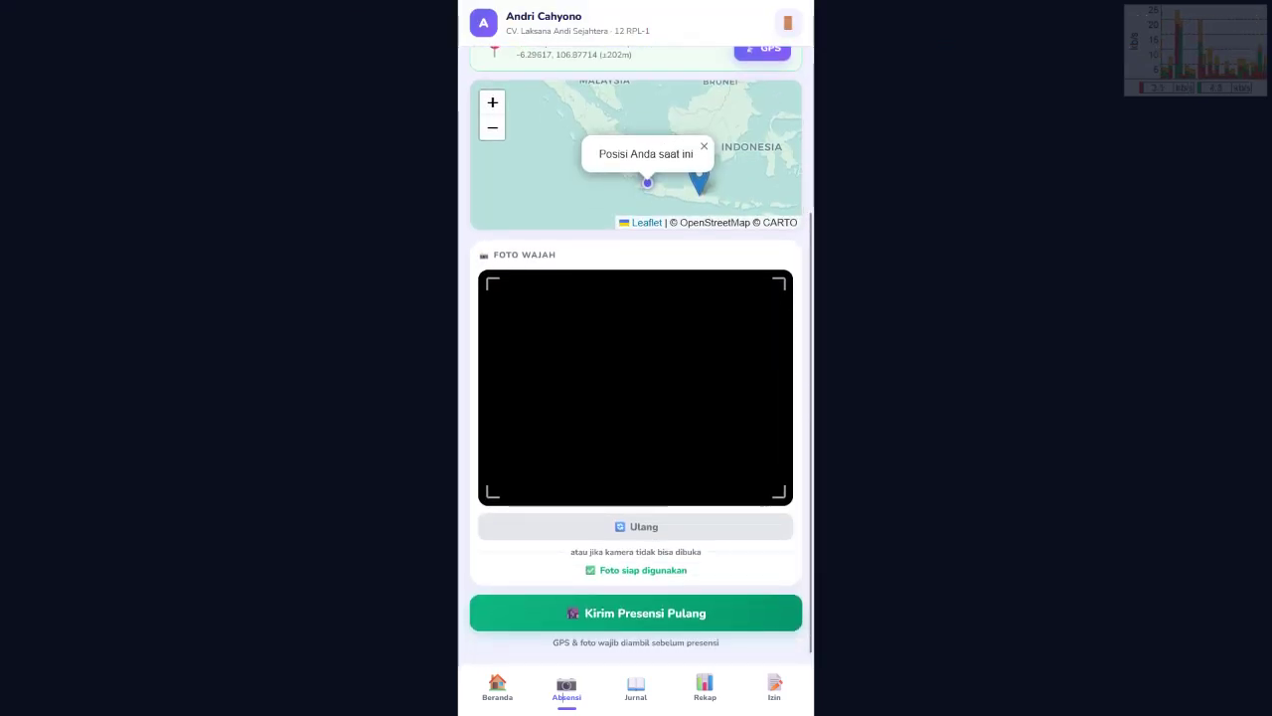
click(636, 612)
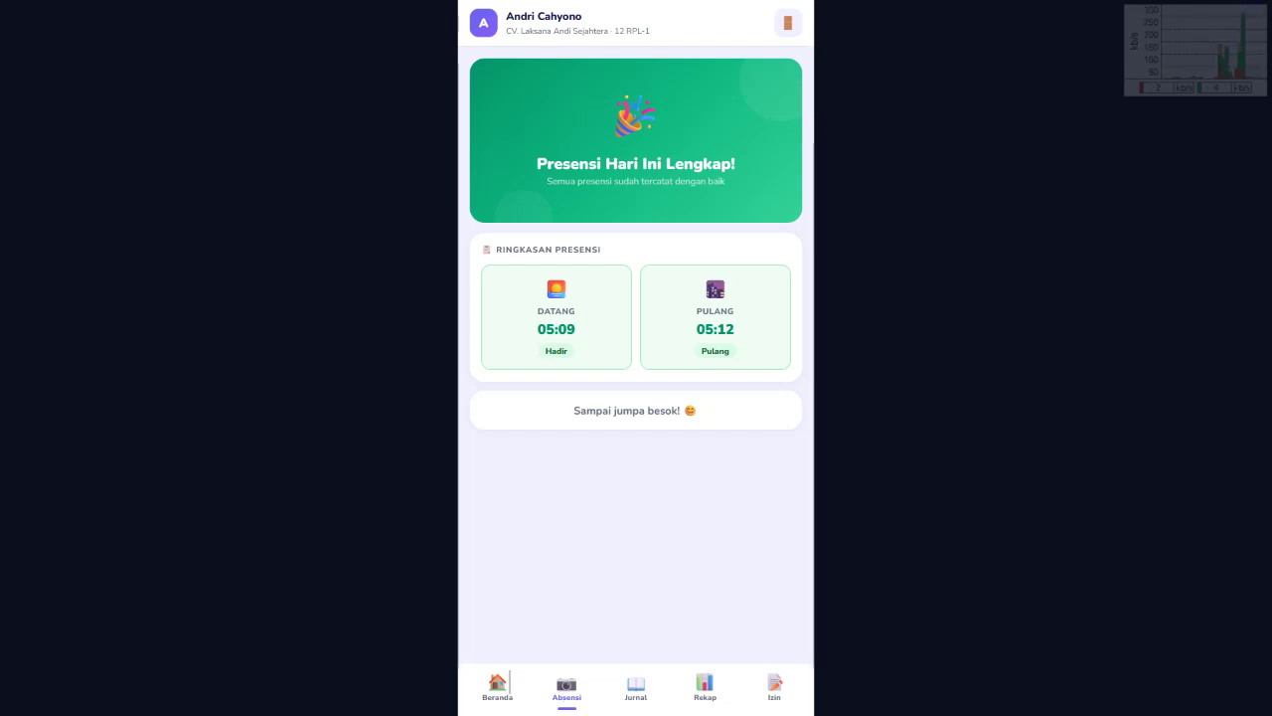
Step: Check the Presensi Hari Ini Lengkap card on Beranda, then open the Jurnal history page
click(509, 682)
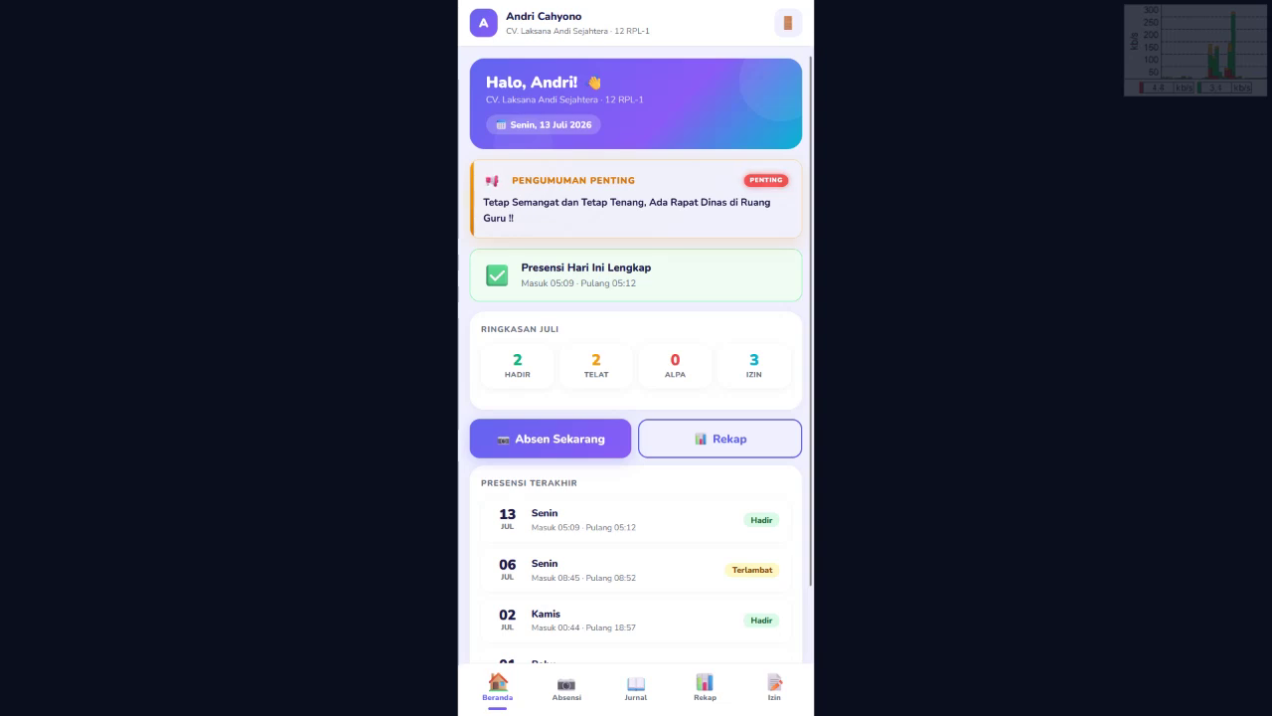
drag(520, 268, 652, 268)
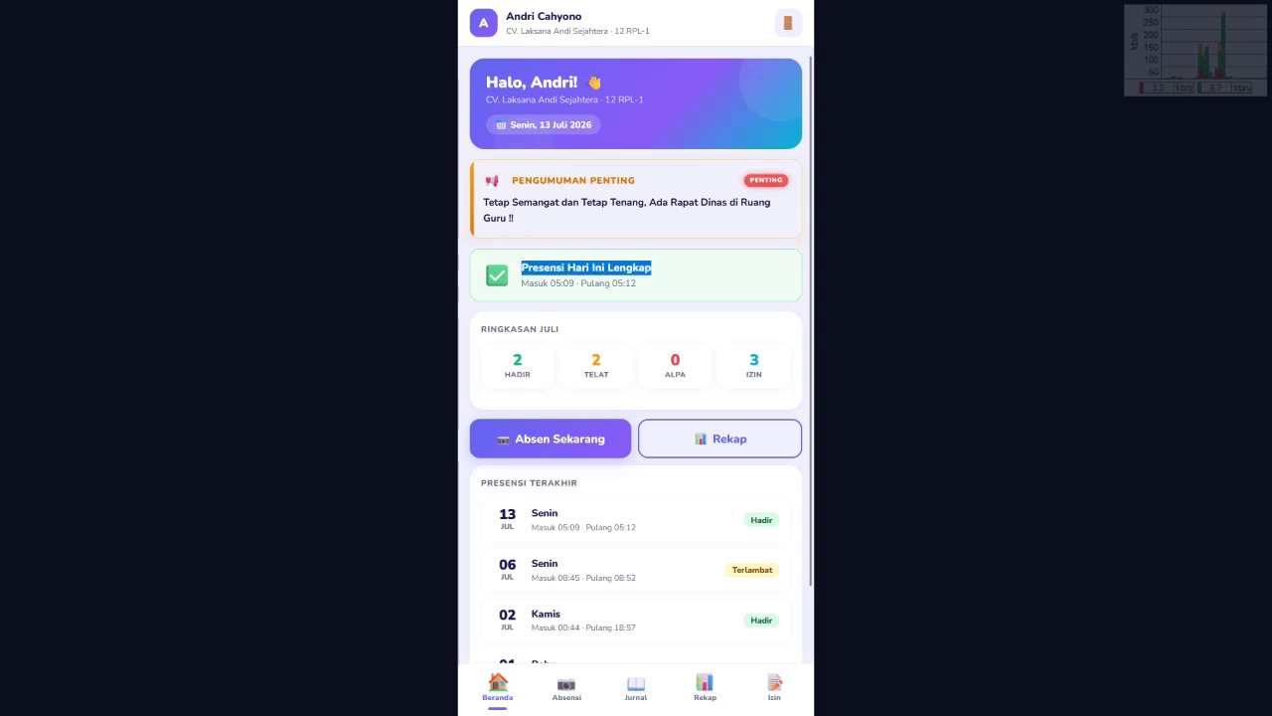
click(652, 267)
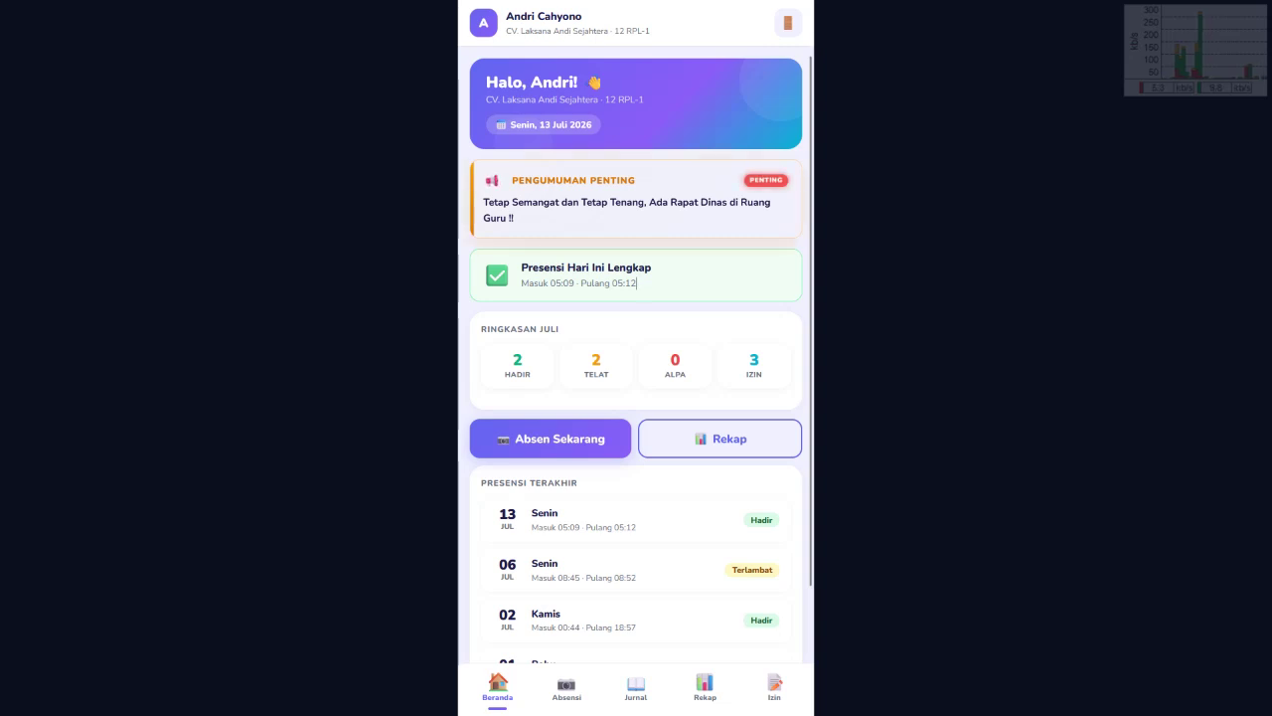
drag(637, 283, 521, 266)
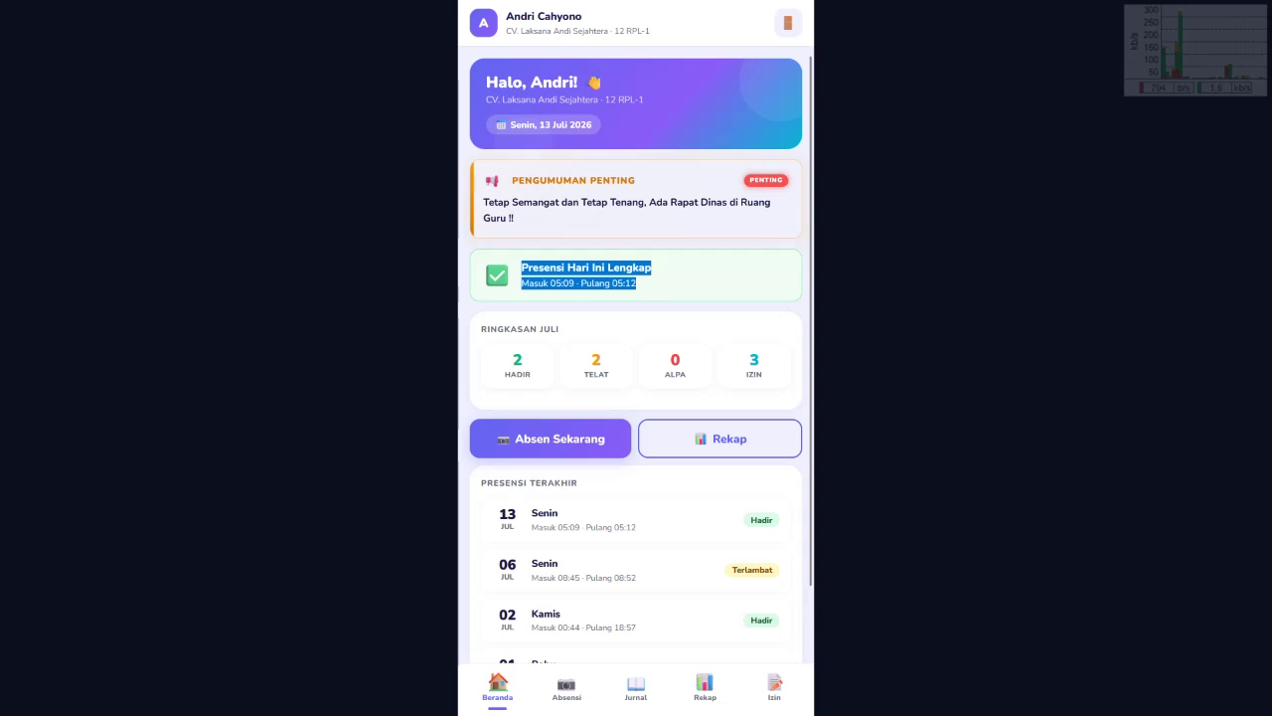
click(579, 684)
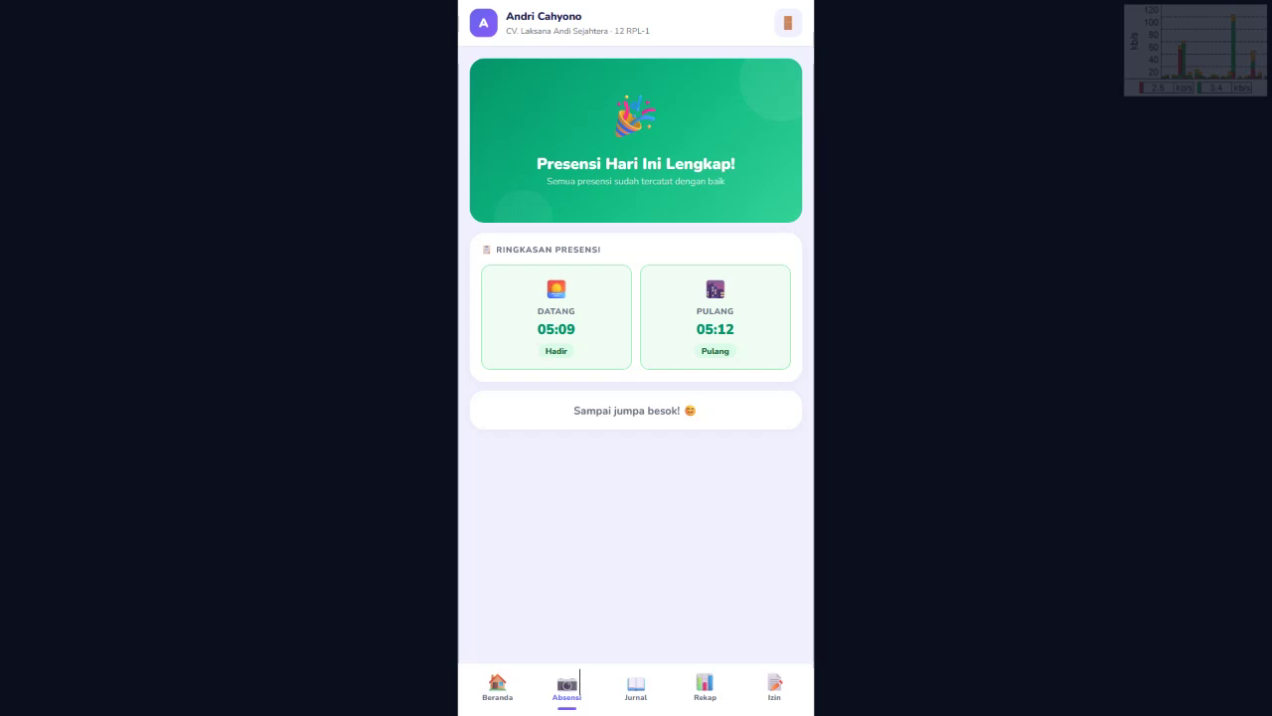
click(625, 682)
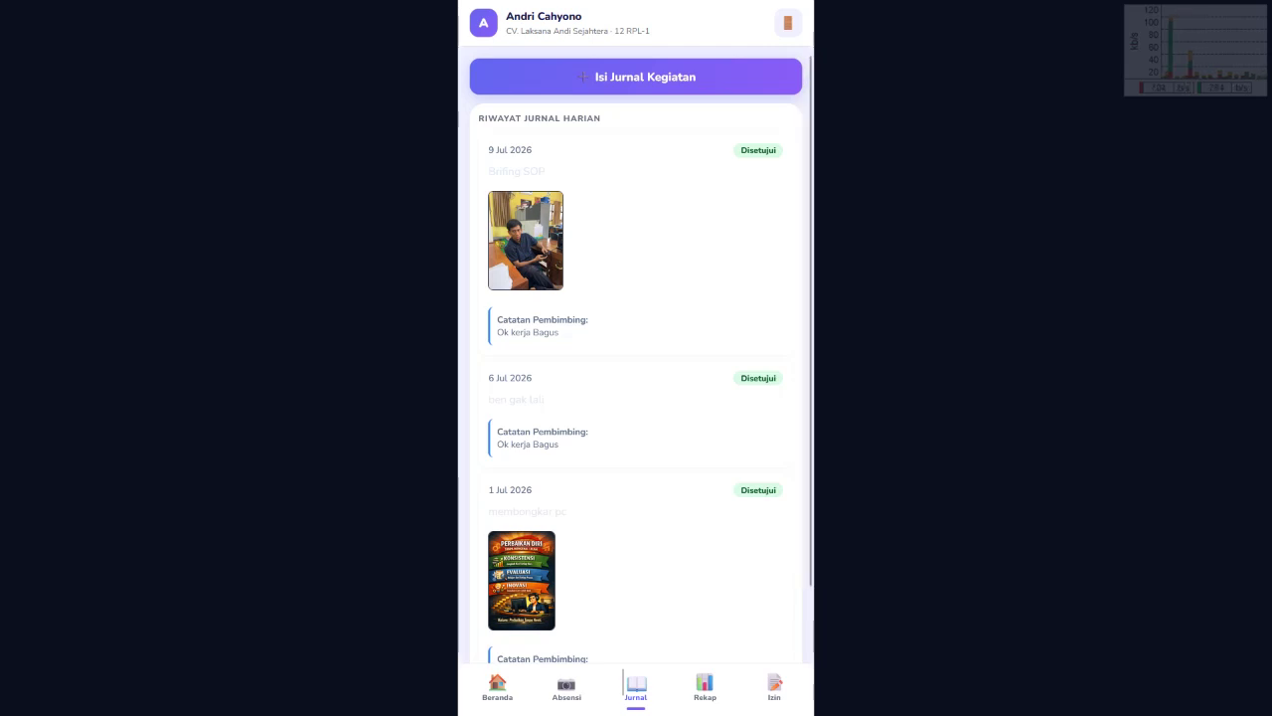
Step: Start a 13/07/2026 journal entry with activity 'Tugas hari ini sudah dilaksanakan dengan baik'
click(637, 77)
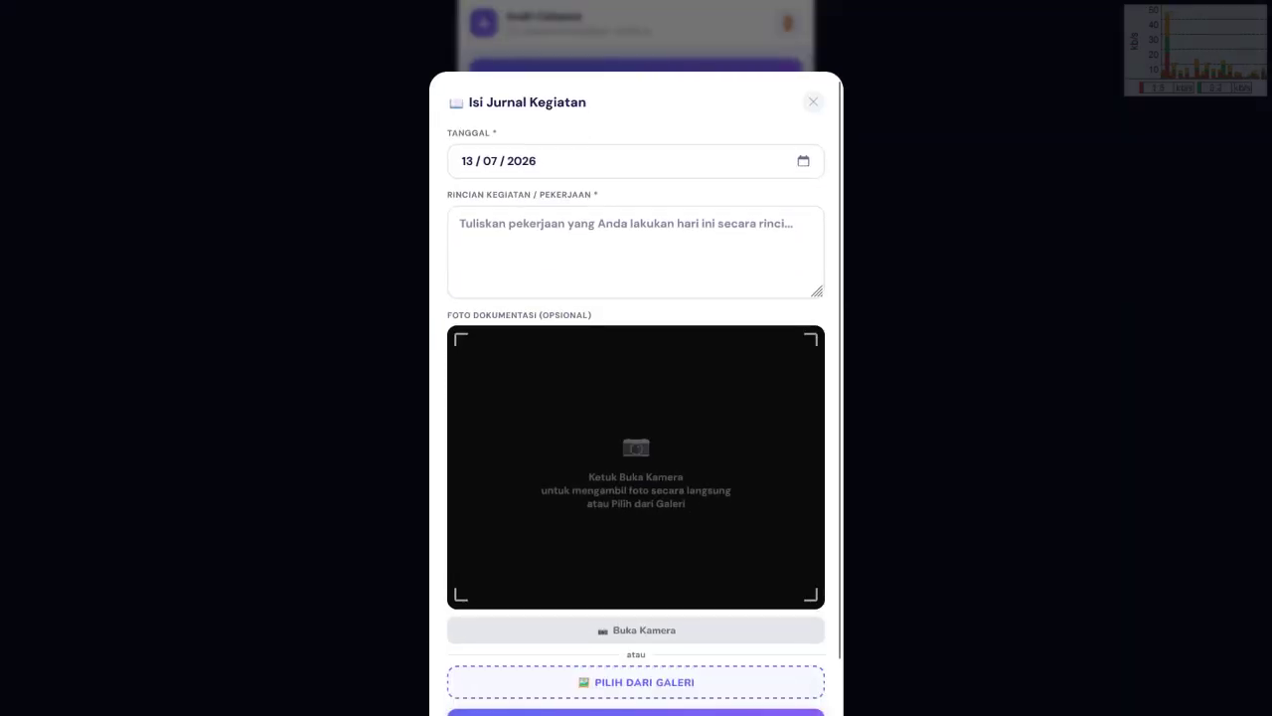
click(460, 224)
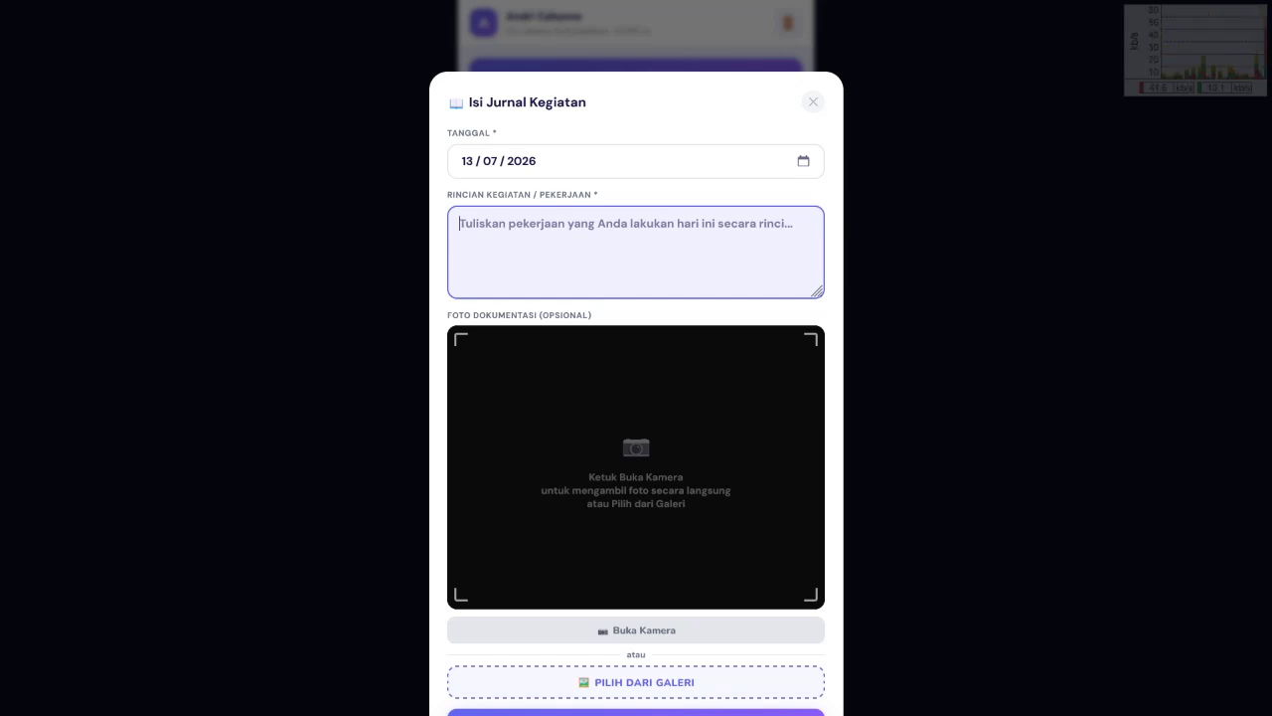
key(Caps_Lock)
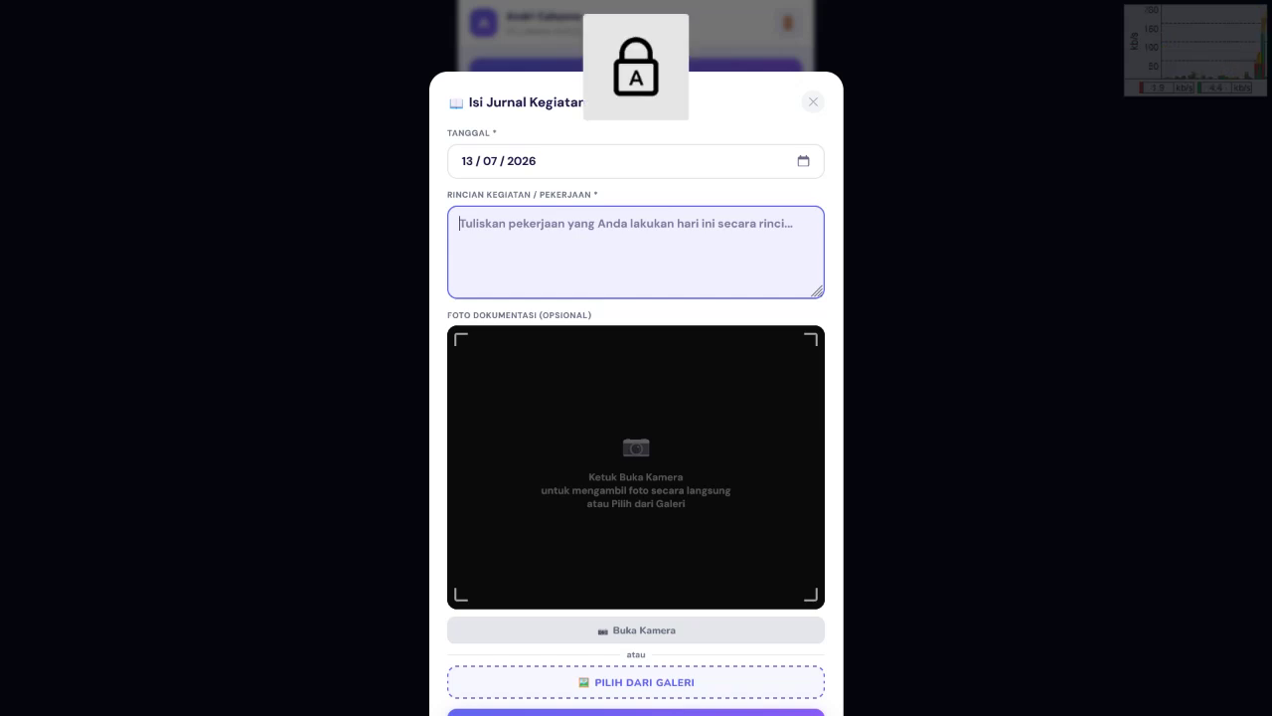
text(TGA)
text(S)
text(UGAS KE)
key(BackSpace)
key(BackSpace)
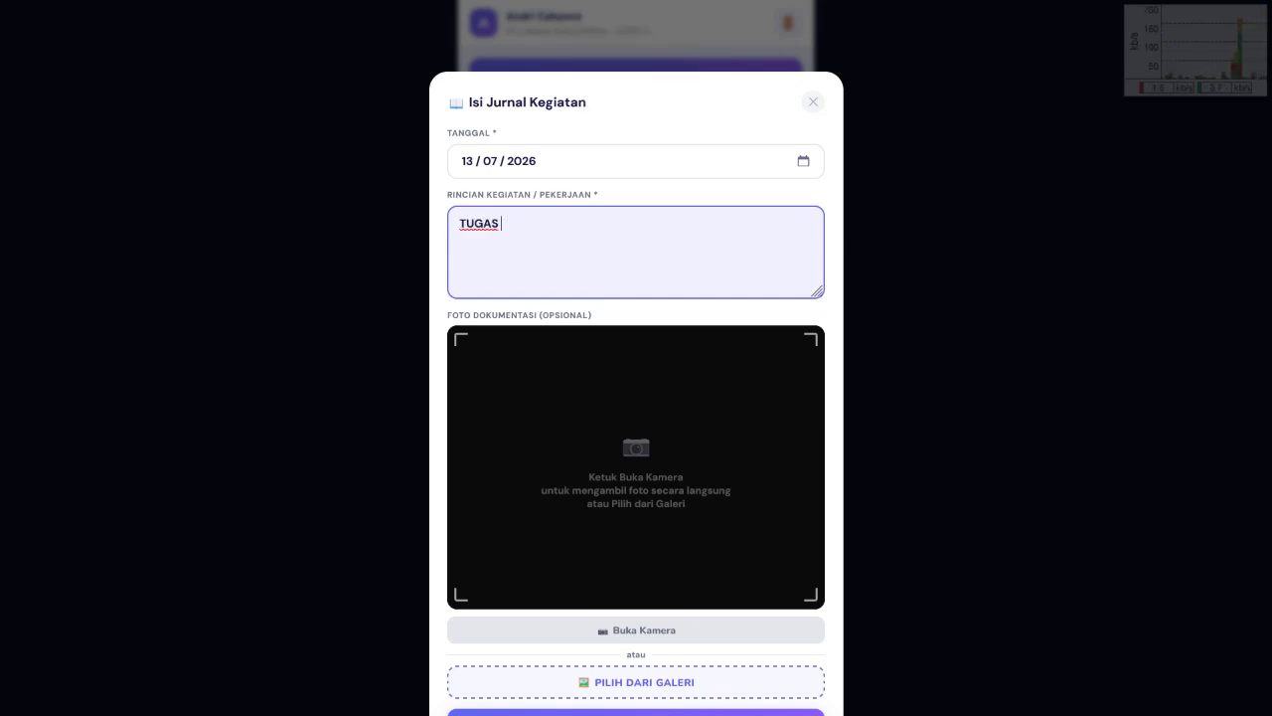
key(BackSpace)
key(BackSpace)
key(Caps_Lock)
text(Tu)
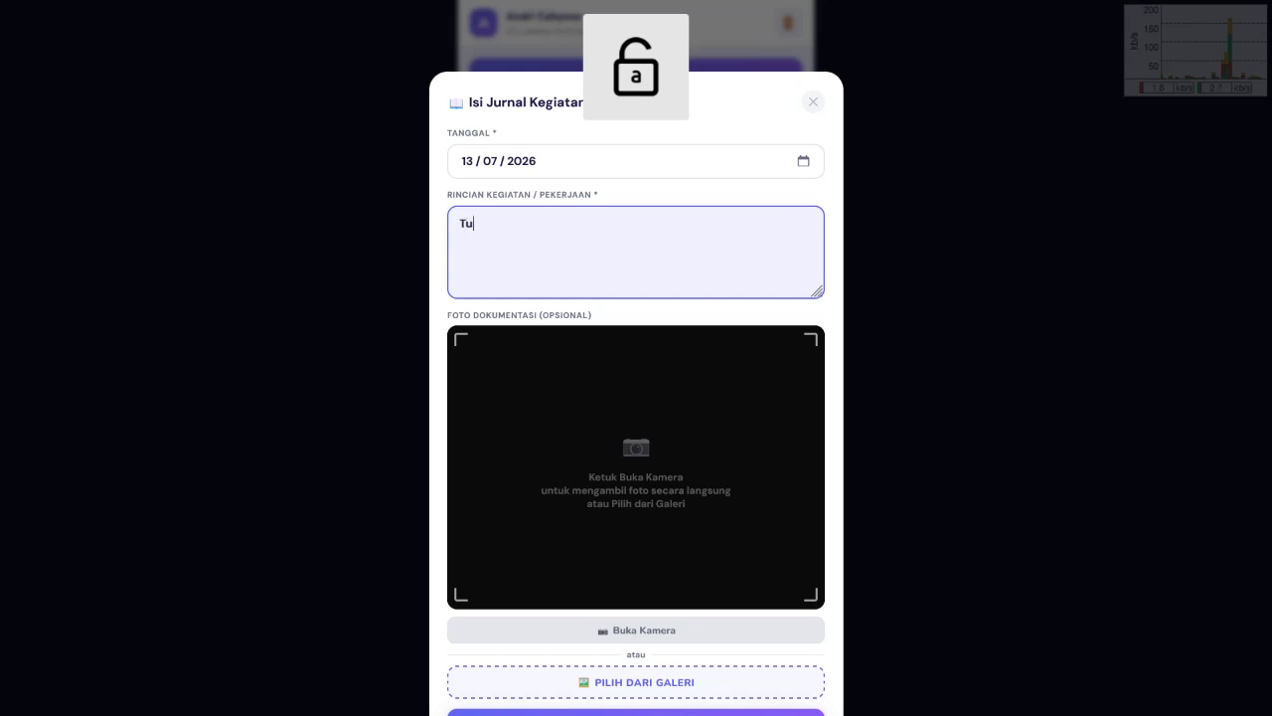
text(gas hari )
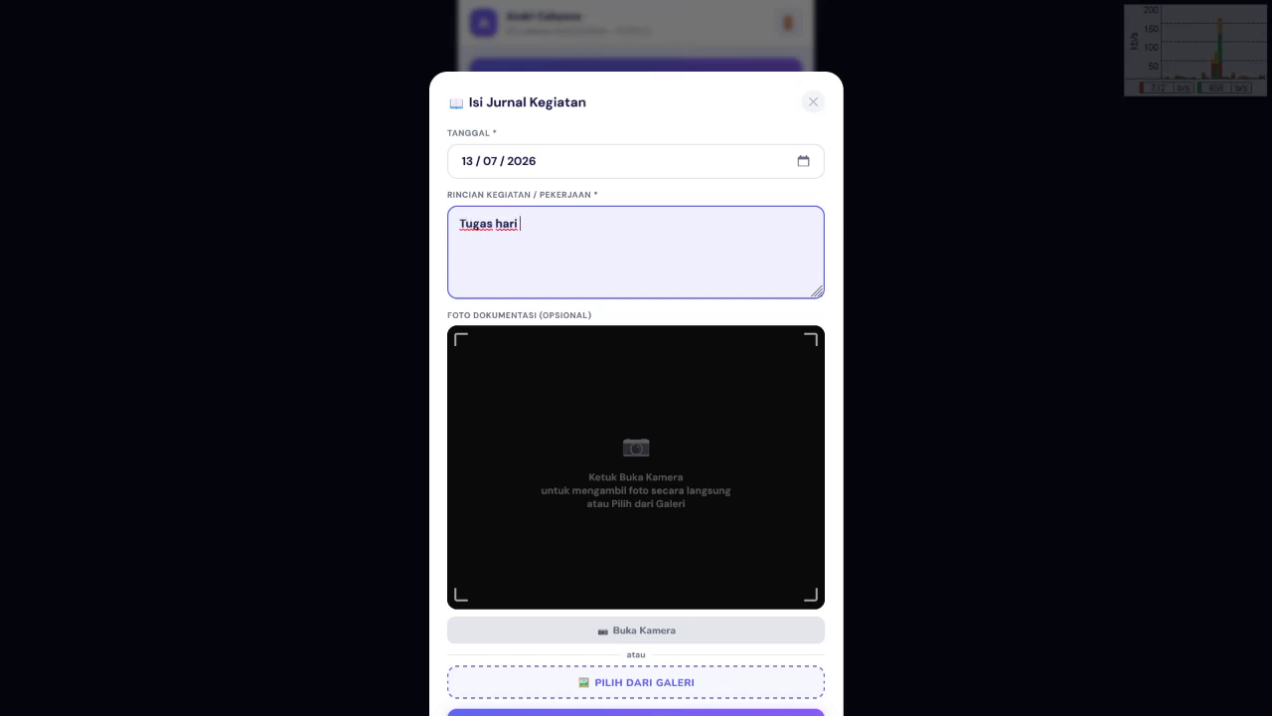
text(ini sudah dilaksanakan dengan baik)
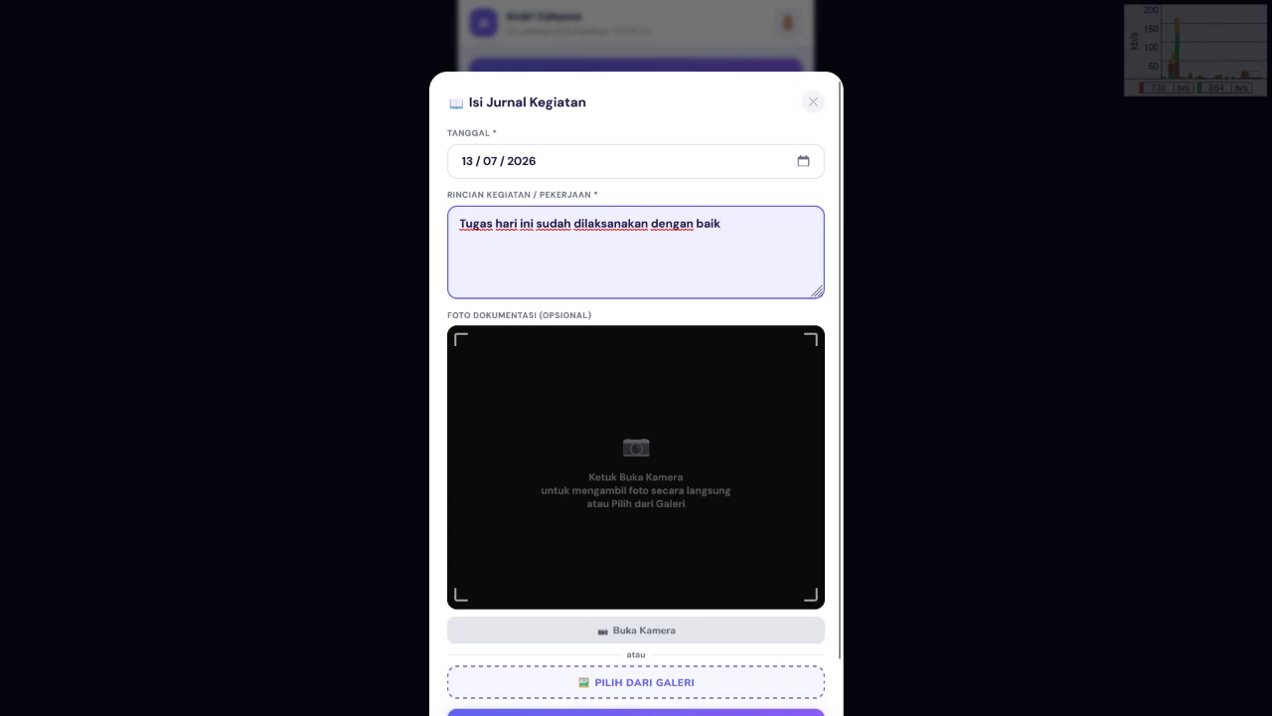
scroll(636, 398, down, 1)
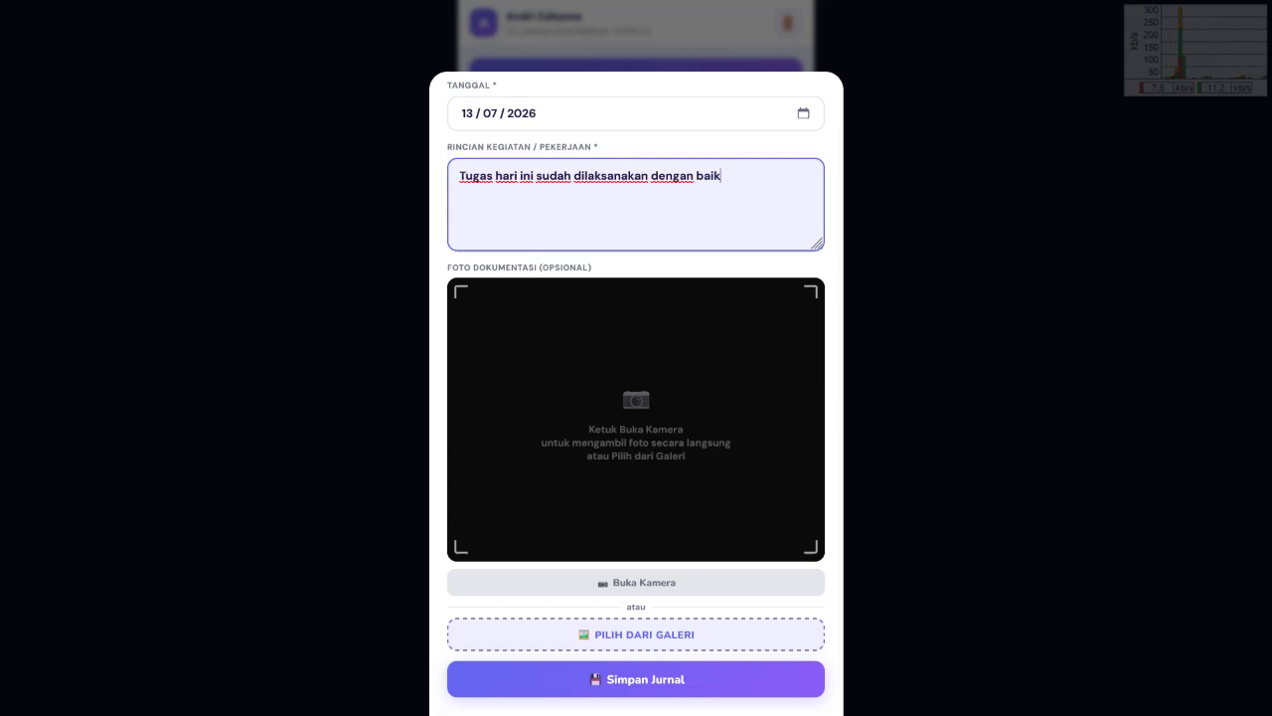
Step: Take a documentation photo and save the 13 Jul 2026 journal entry as Menunggu
click(636, 582)
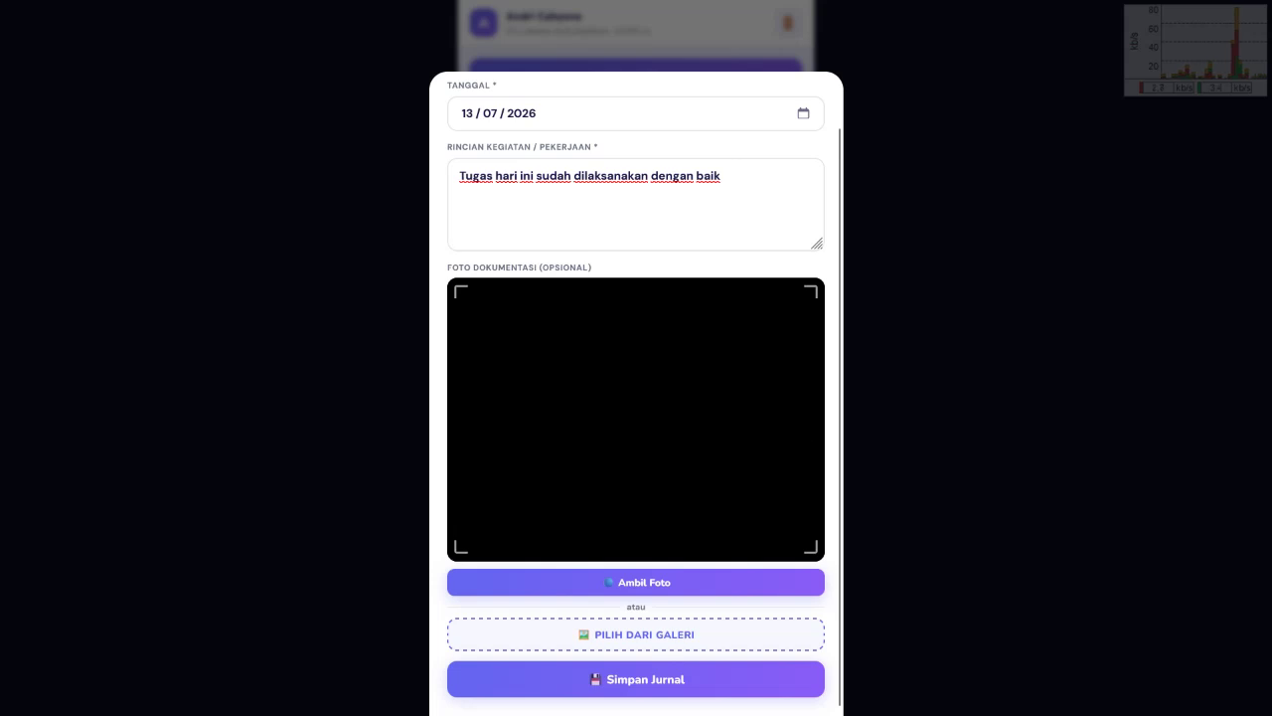
click(636, 581)
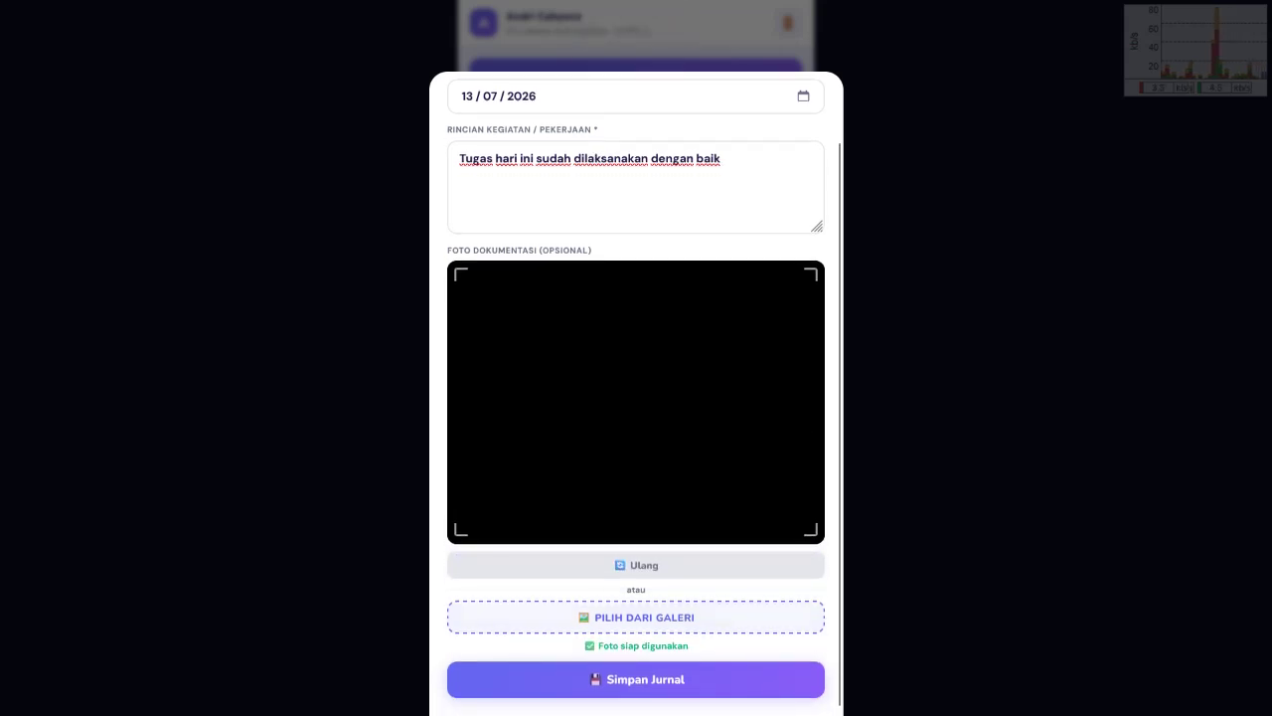
scroll(637, 397, up, 1)
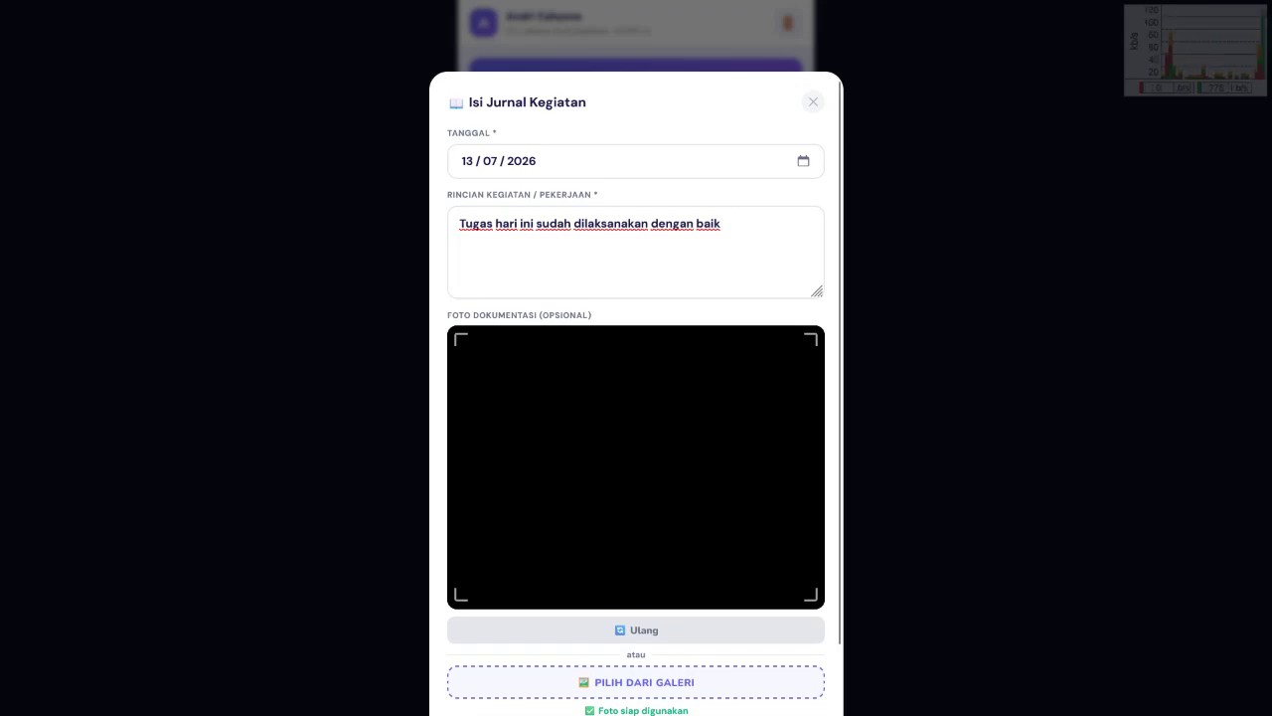
scroll(636, 397, down, 1)
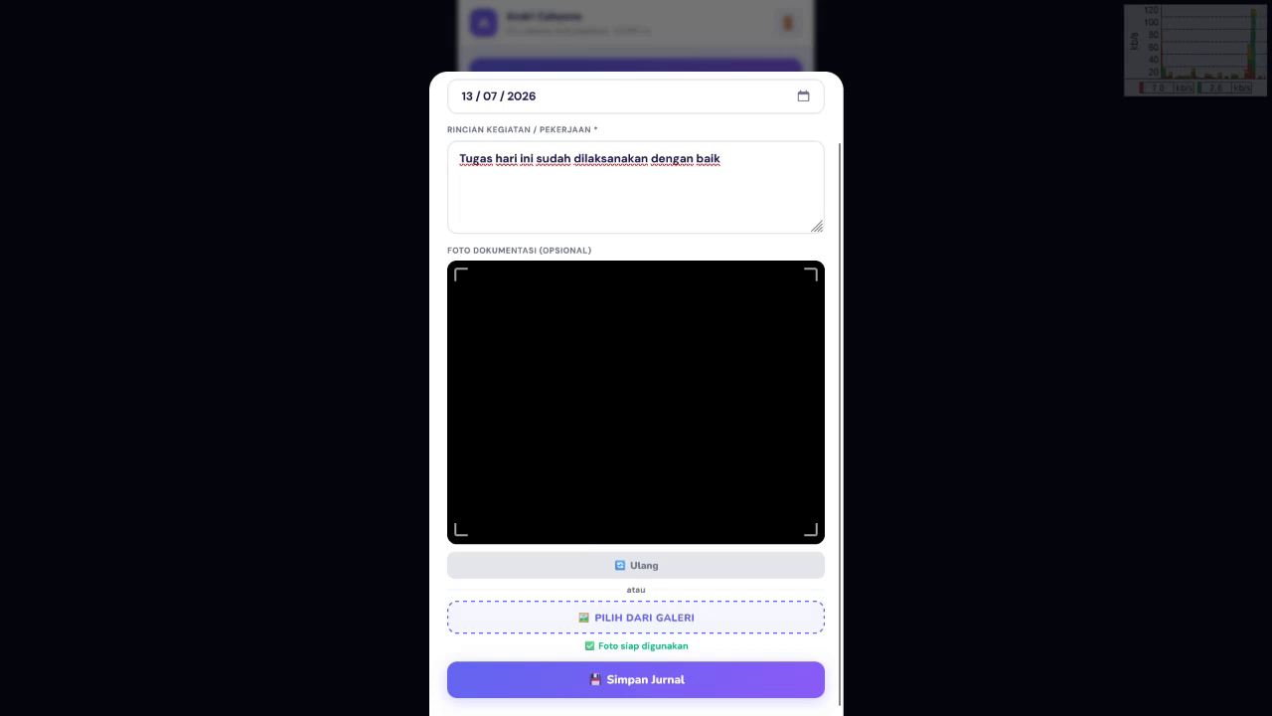
click(637, 679)
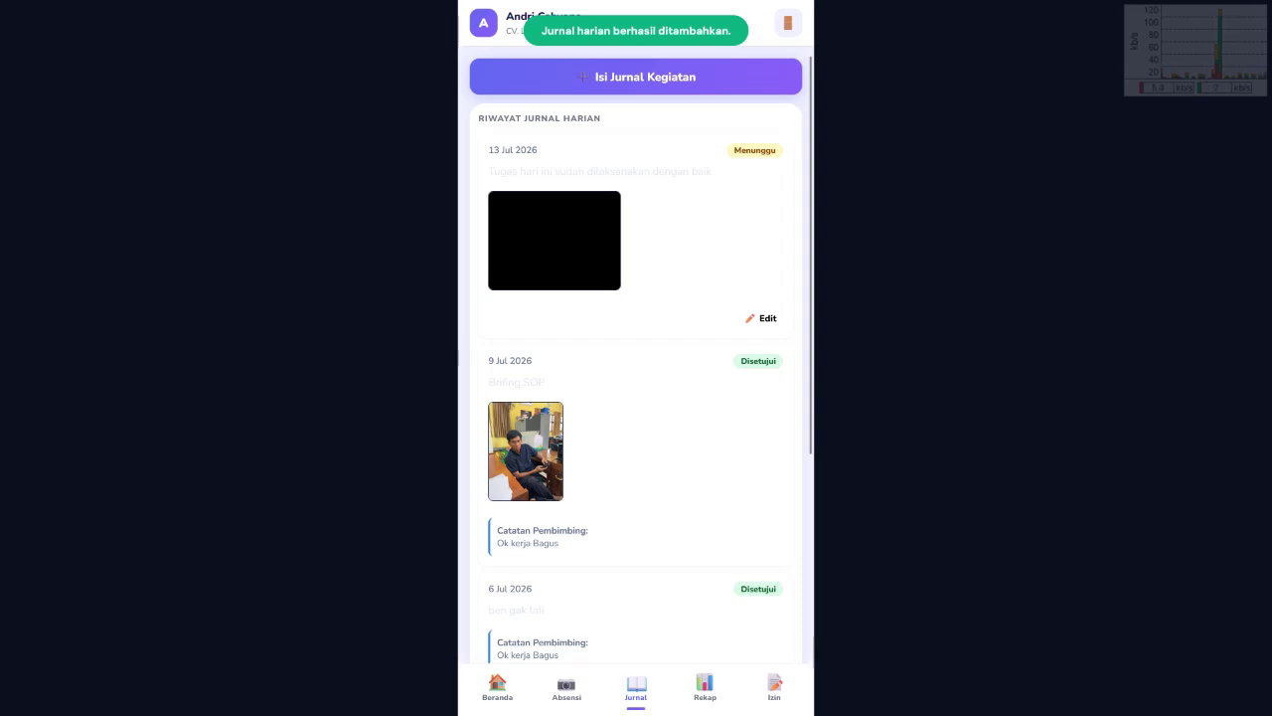
Step: Open the pending 13 Jul entry for editing, then view the 2026-07 recap (2 Hadir, 2 Telat, 0 Alpa, 4 total)
drag(735, 151, 776, 151)
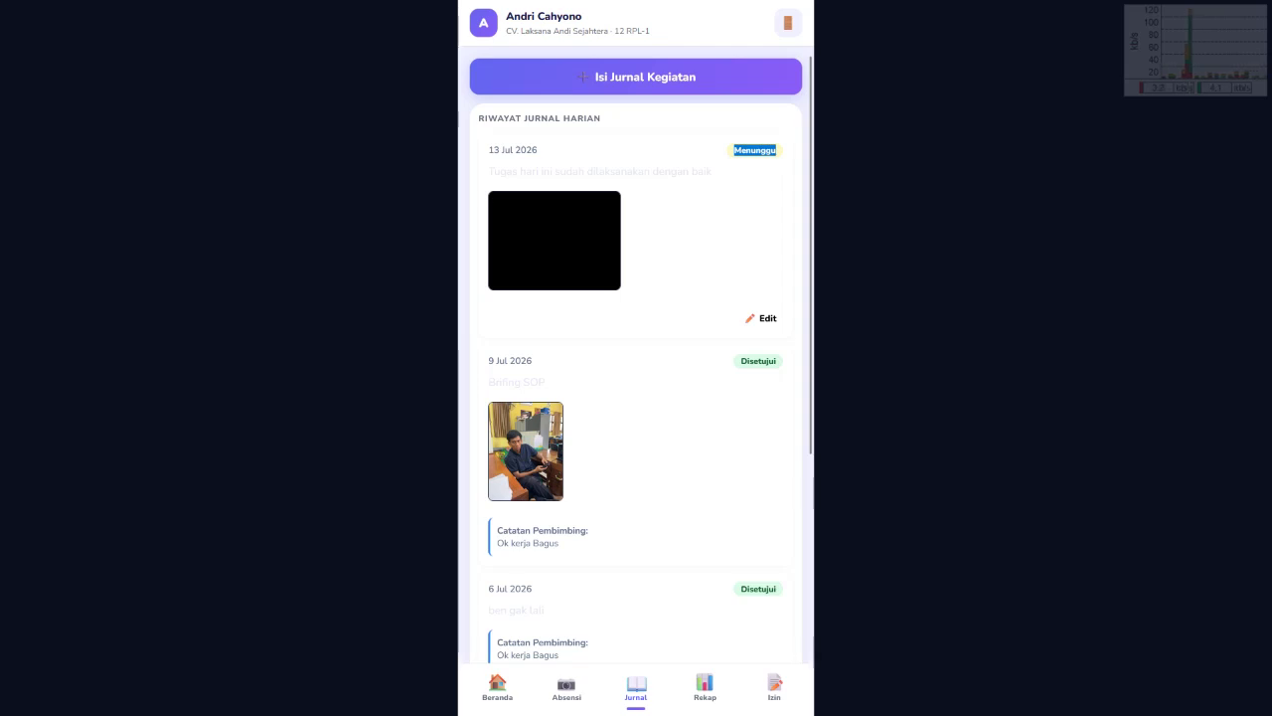
click(713, 171)
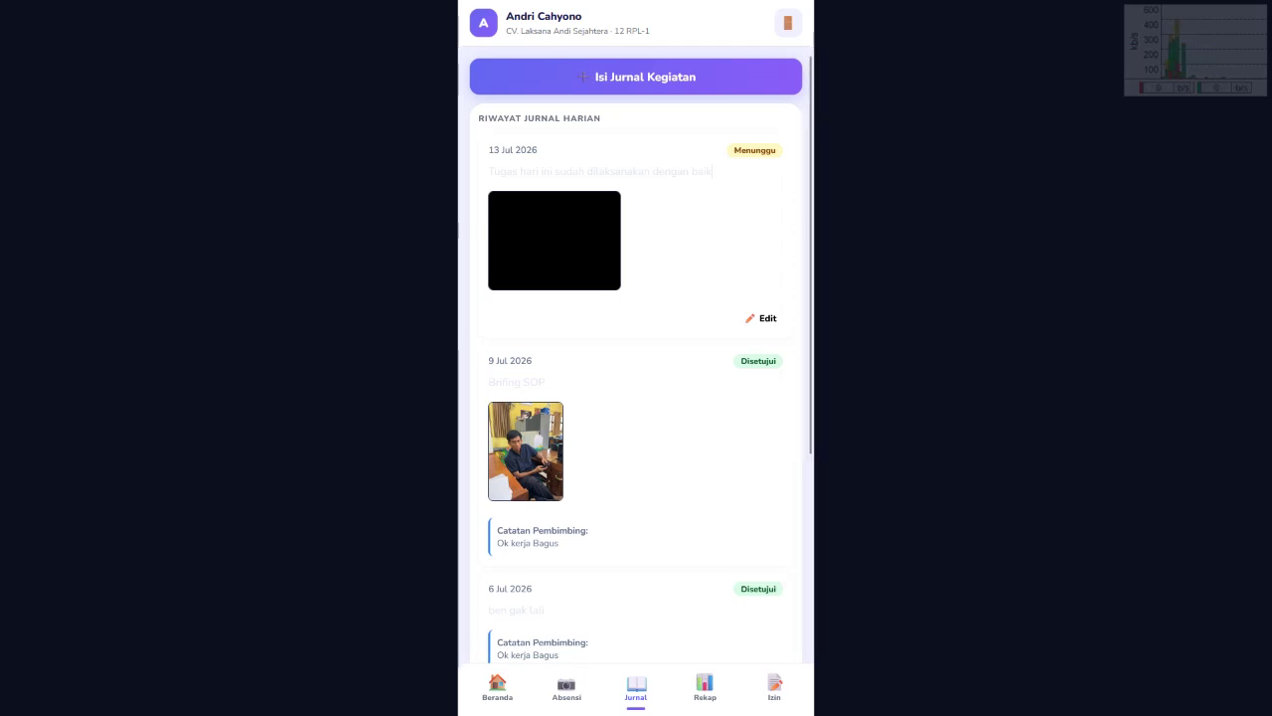
click(762, 318)
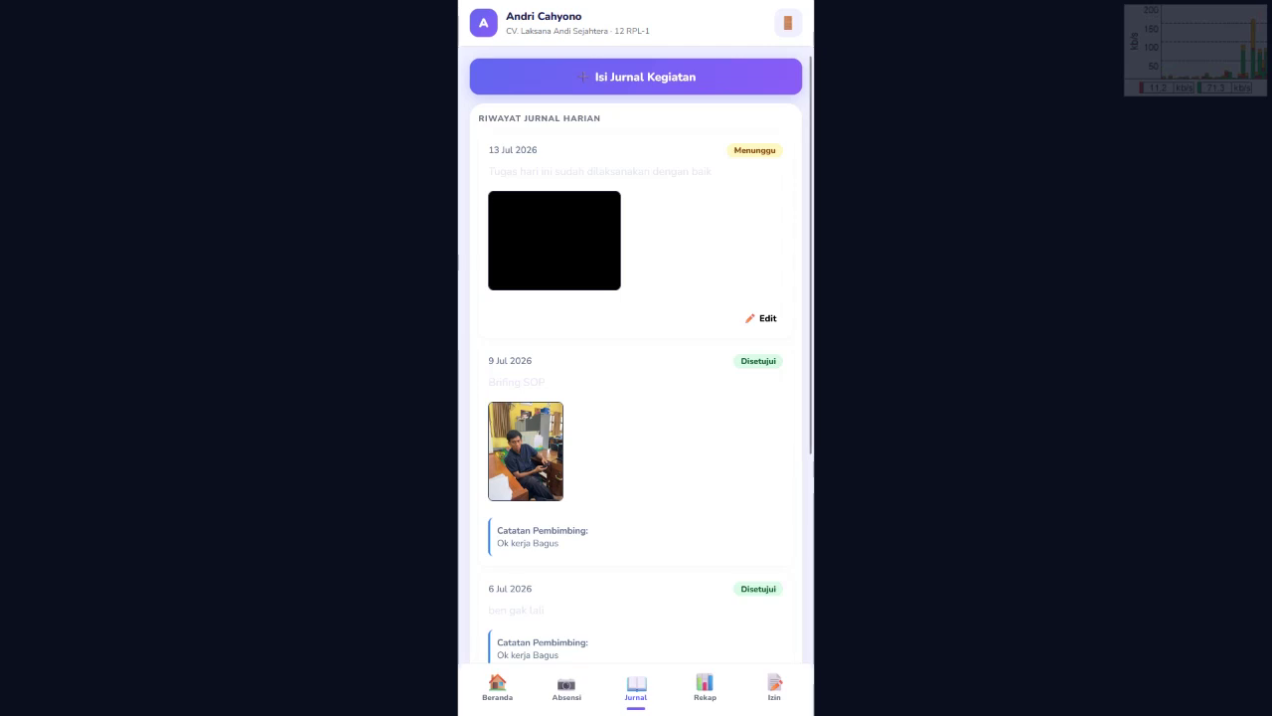
click(705, 686)
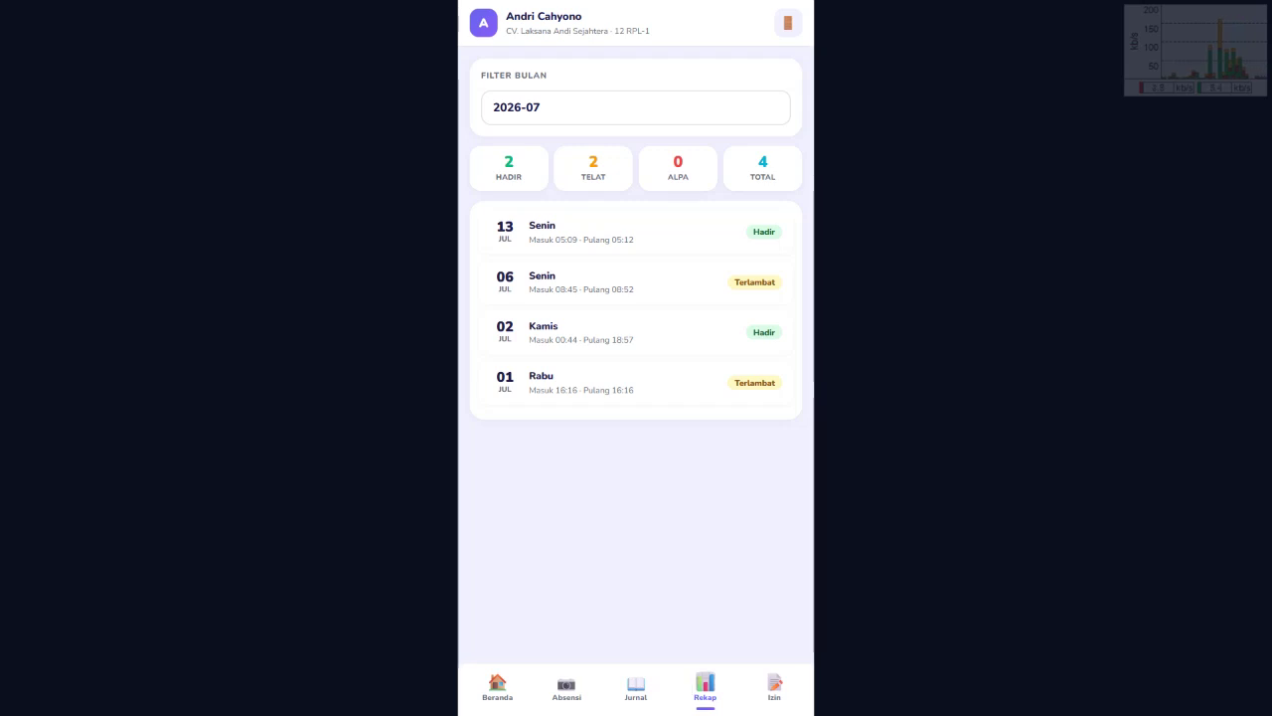
Step: Mark 13 Jul as Hadir and go back to the leave-request history page
double_click(763, 231)
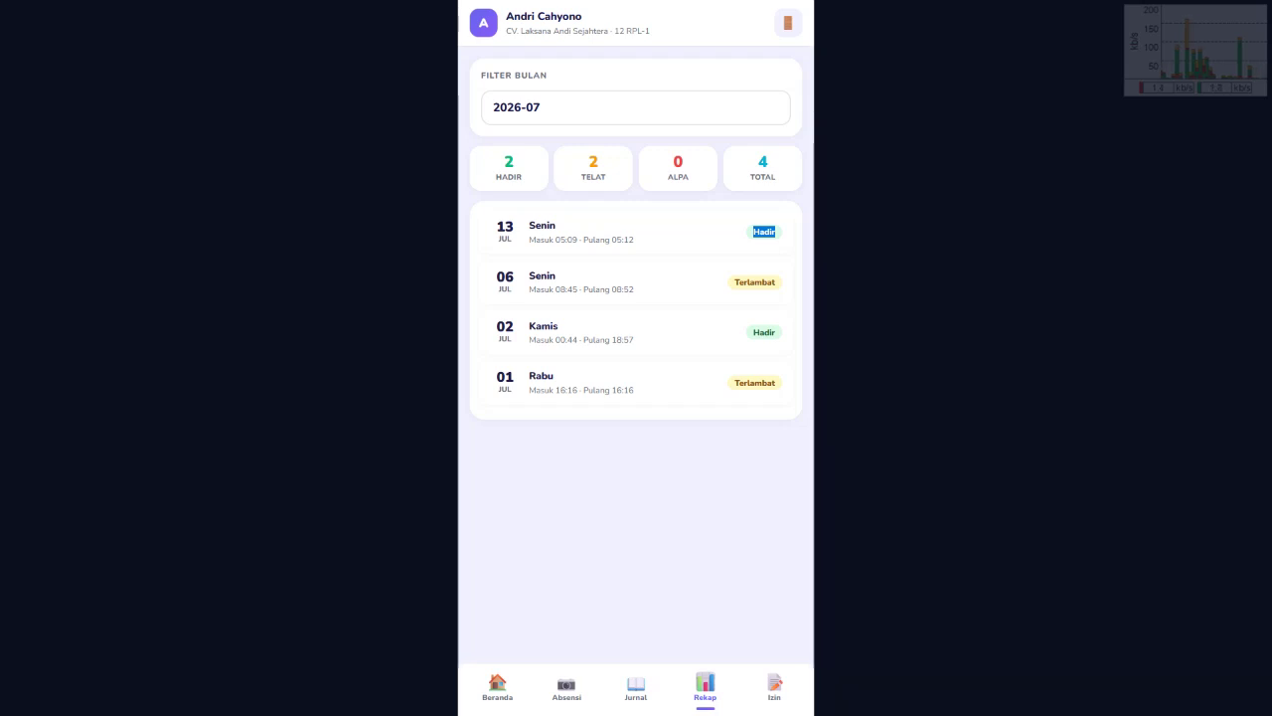
click(763, 682)
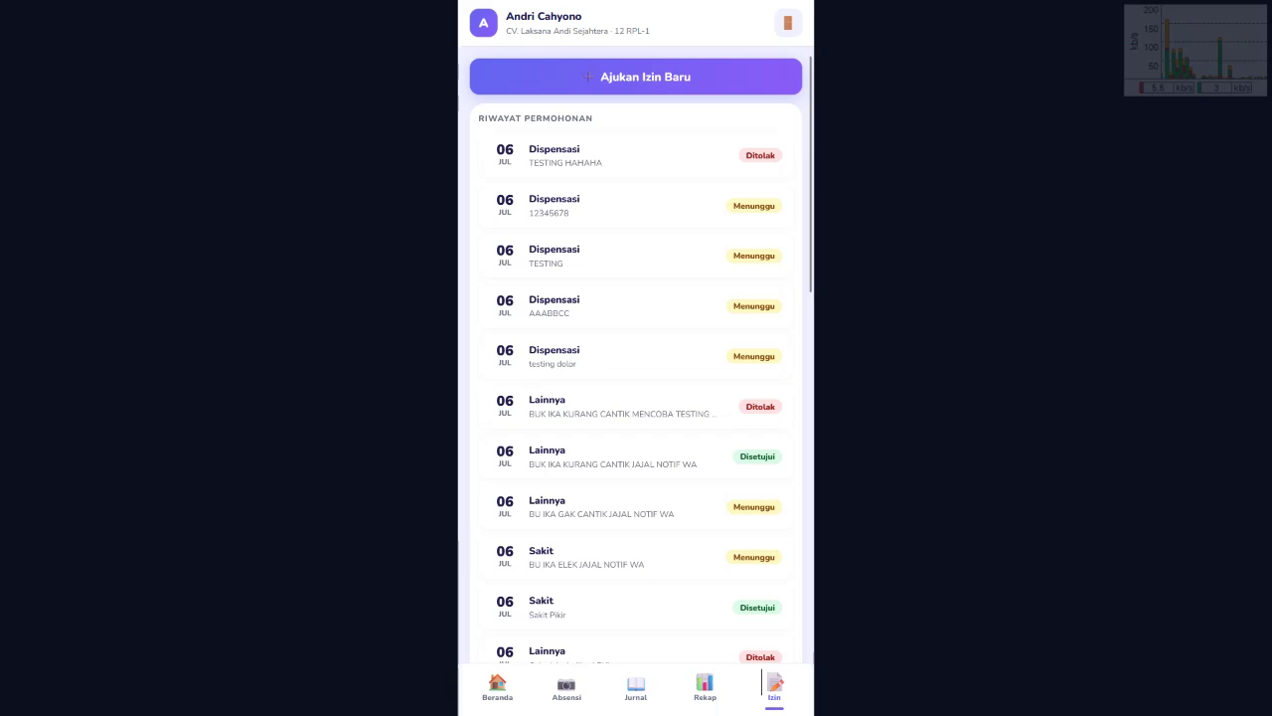
Step: Start a new leave request and keep Sakit as the leave type
click(636, 77)
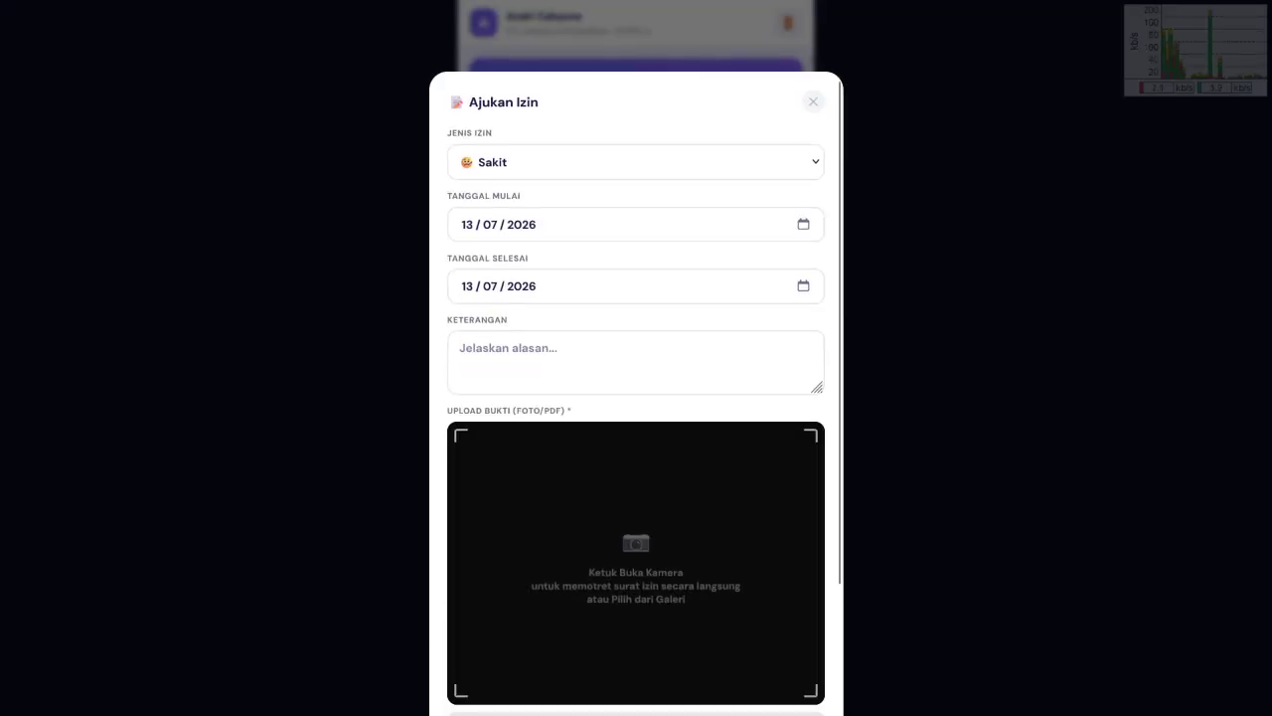
click(636, 162)
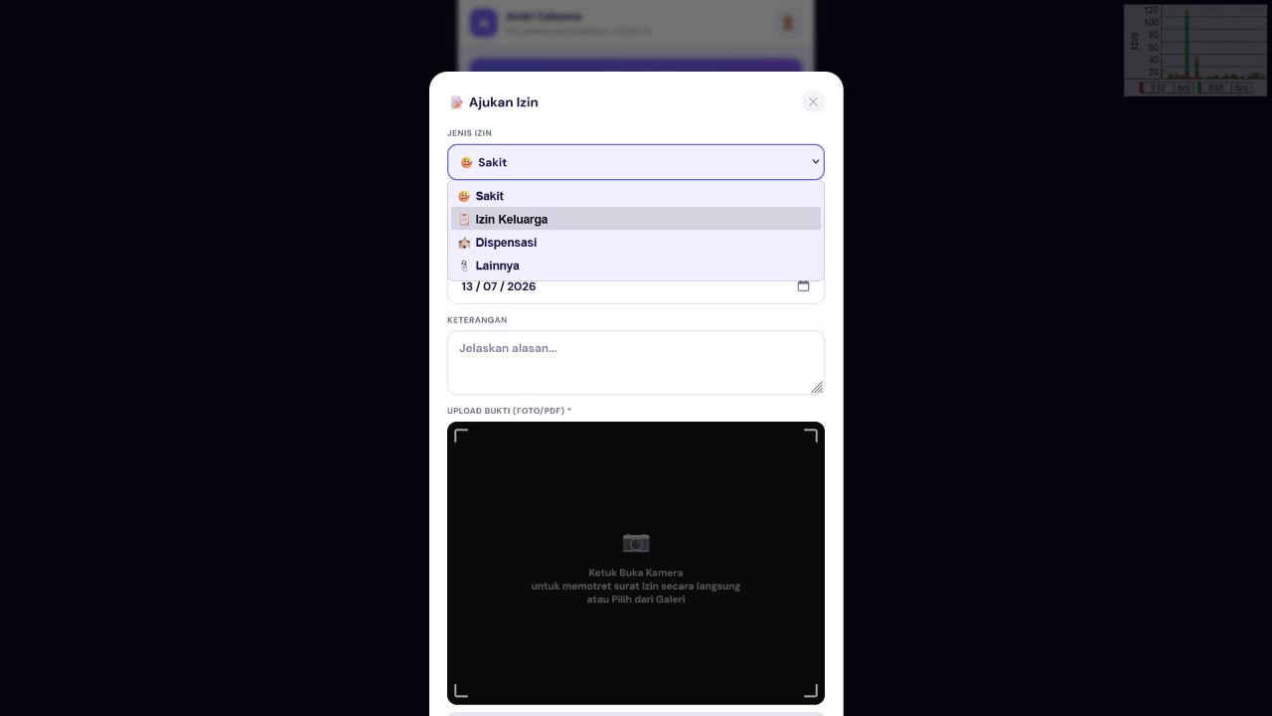
key(Down)
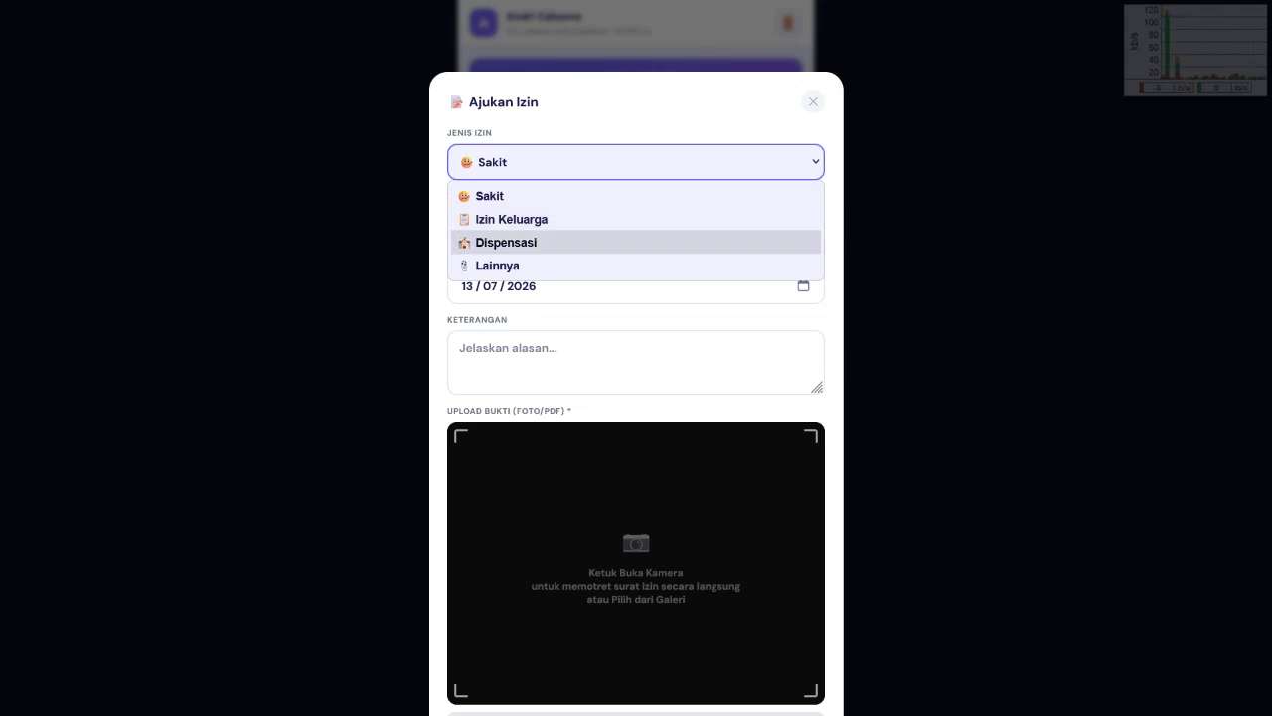
key(Down)
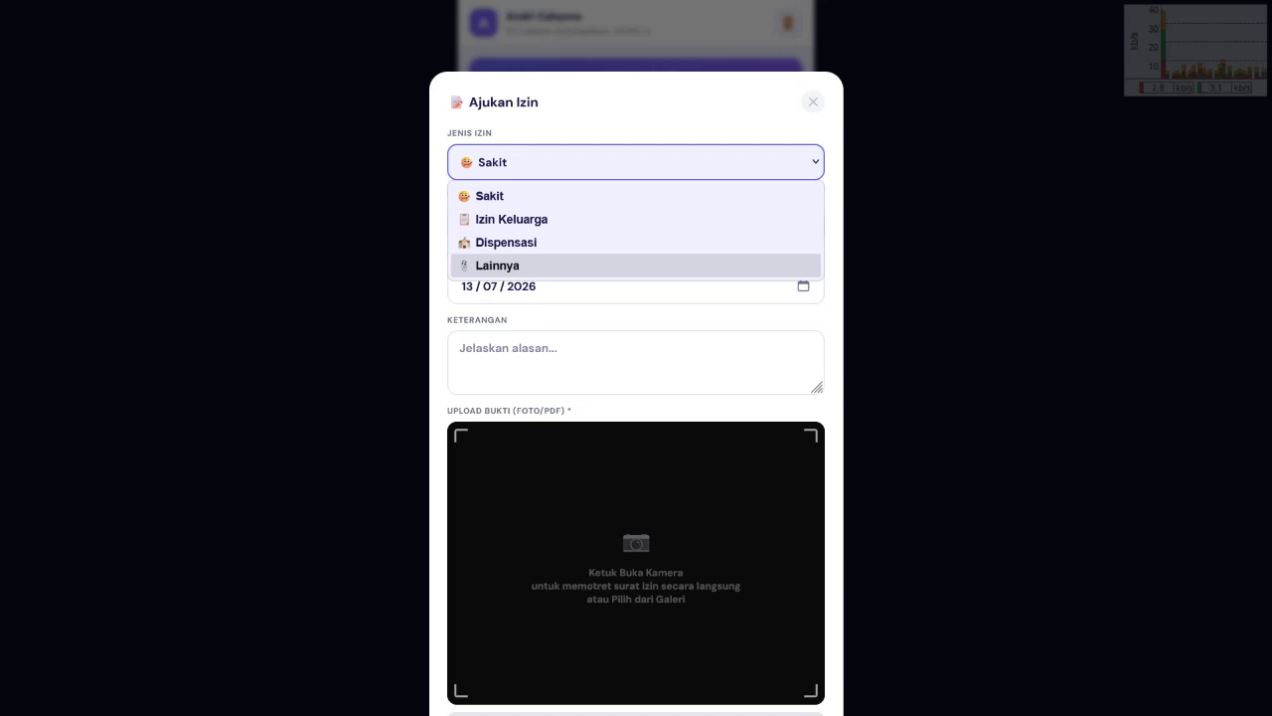
key(Up)
key(Up)
key(Up)
key(Return)
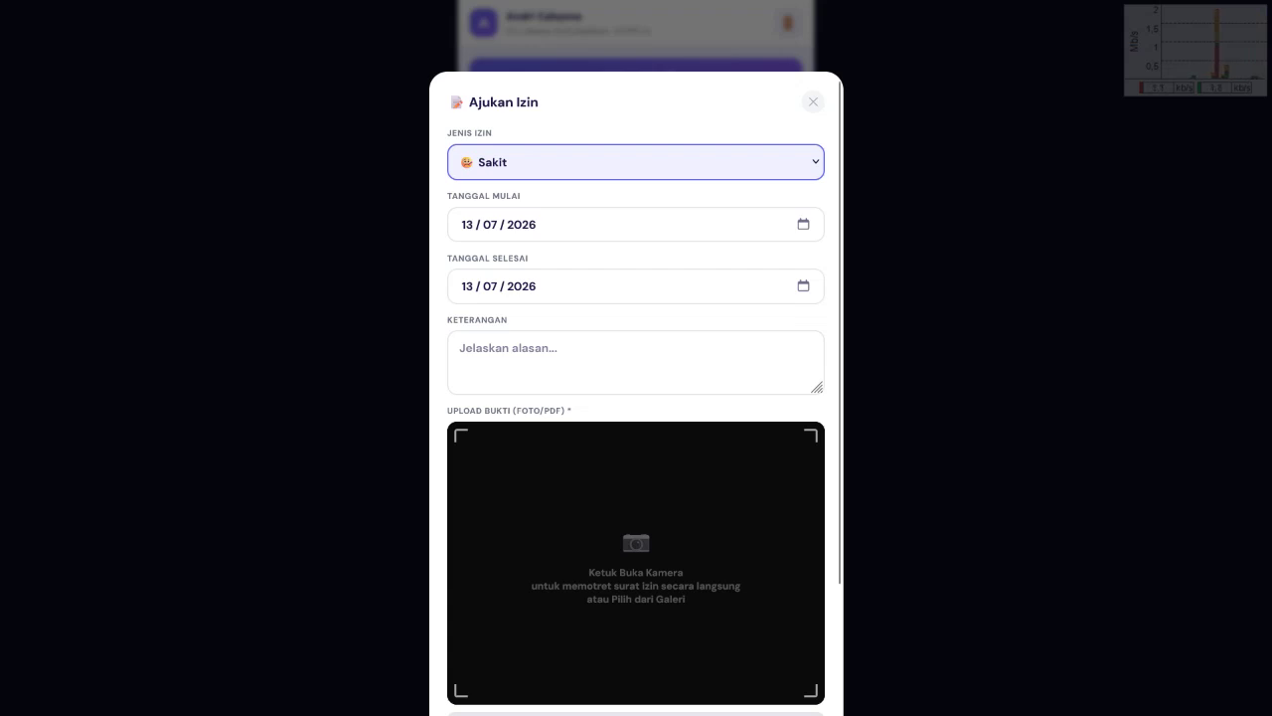
Step: Check the start-date calendar and reopen the form, leaving both dates on 13/07/2026
click(804, 224)
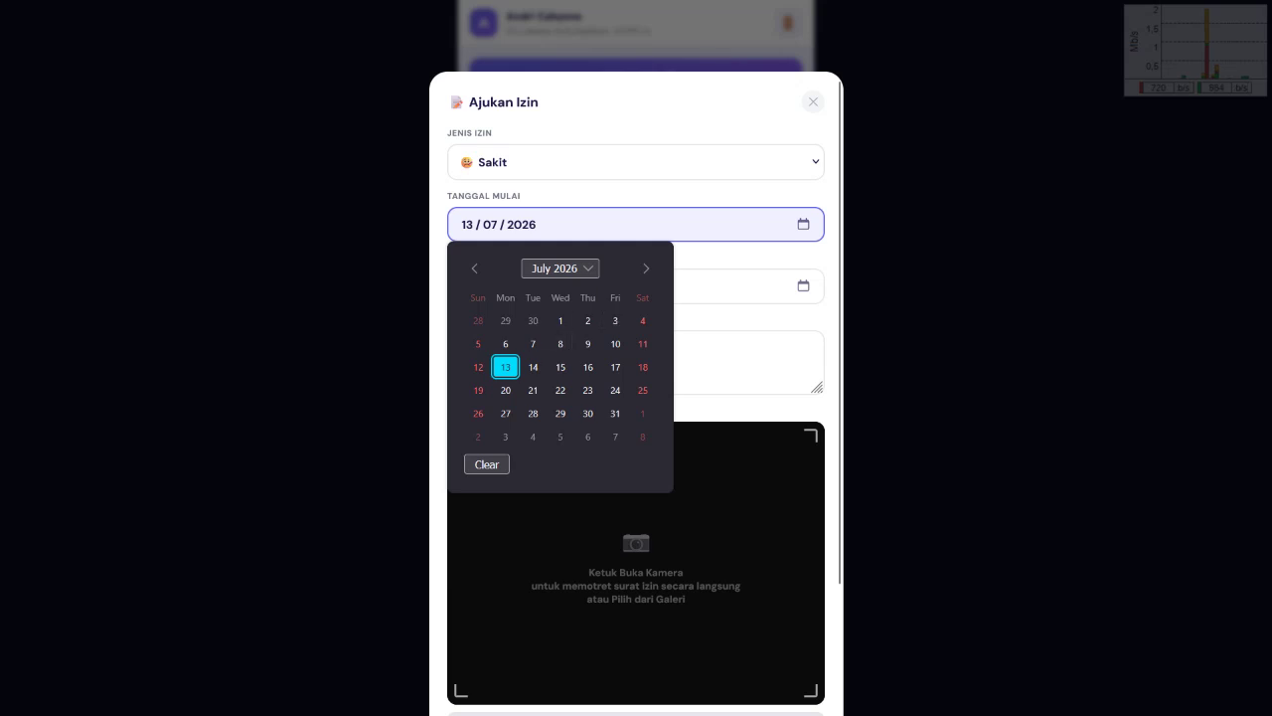
key(Tab)
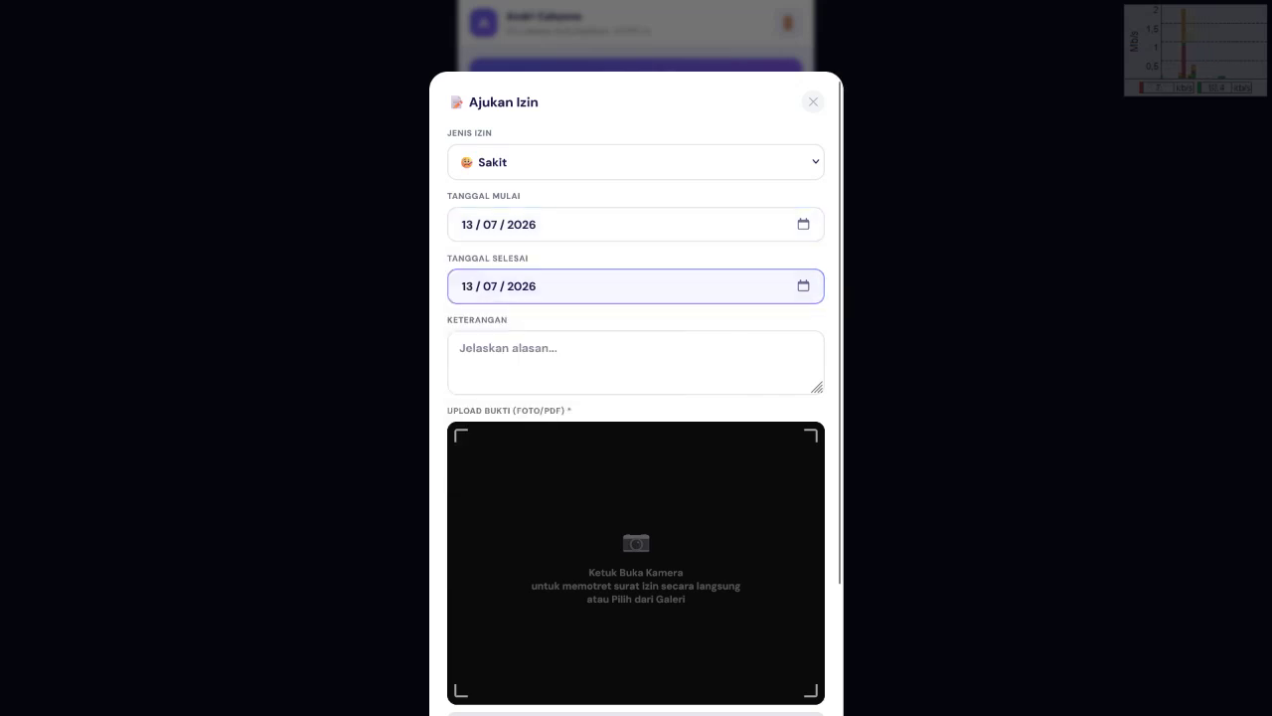
key(Escape)
key(Return)
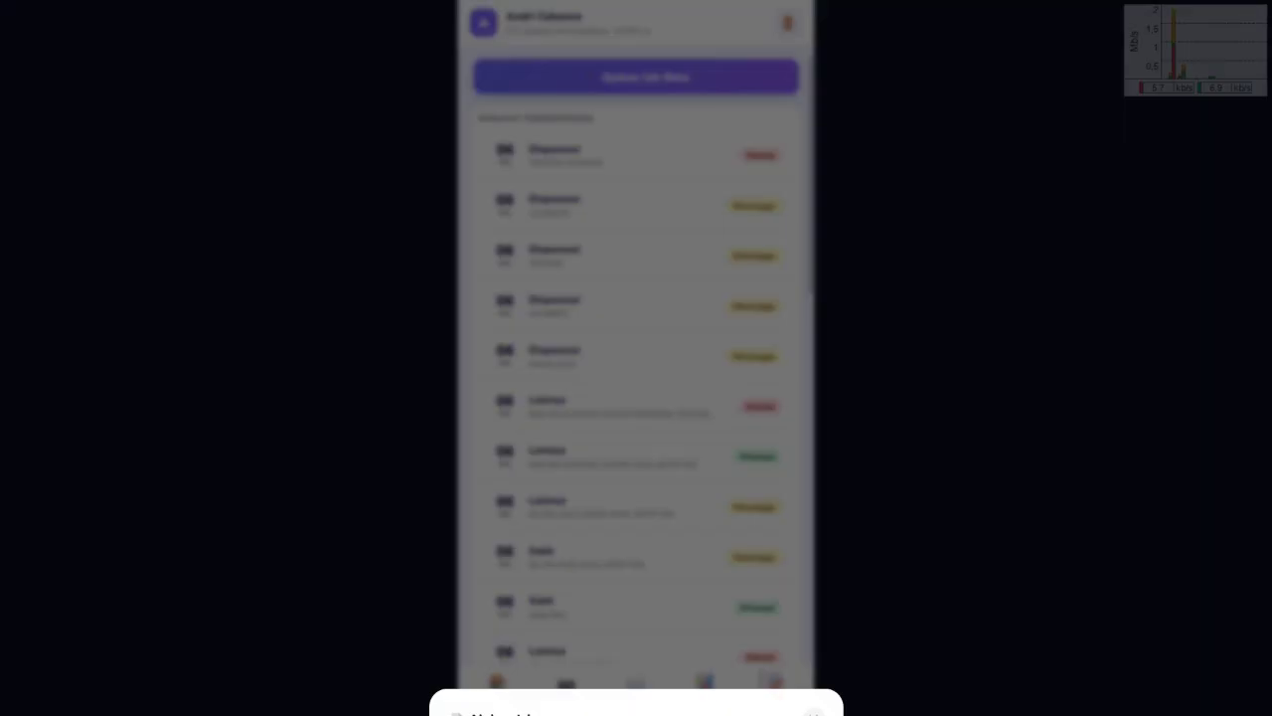
scroll(636, 397, down, 3)
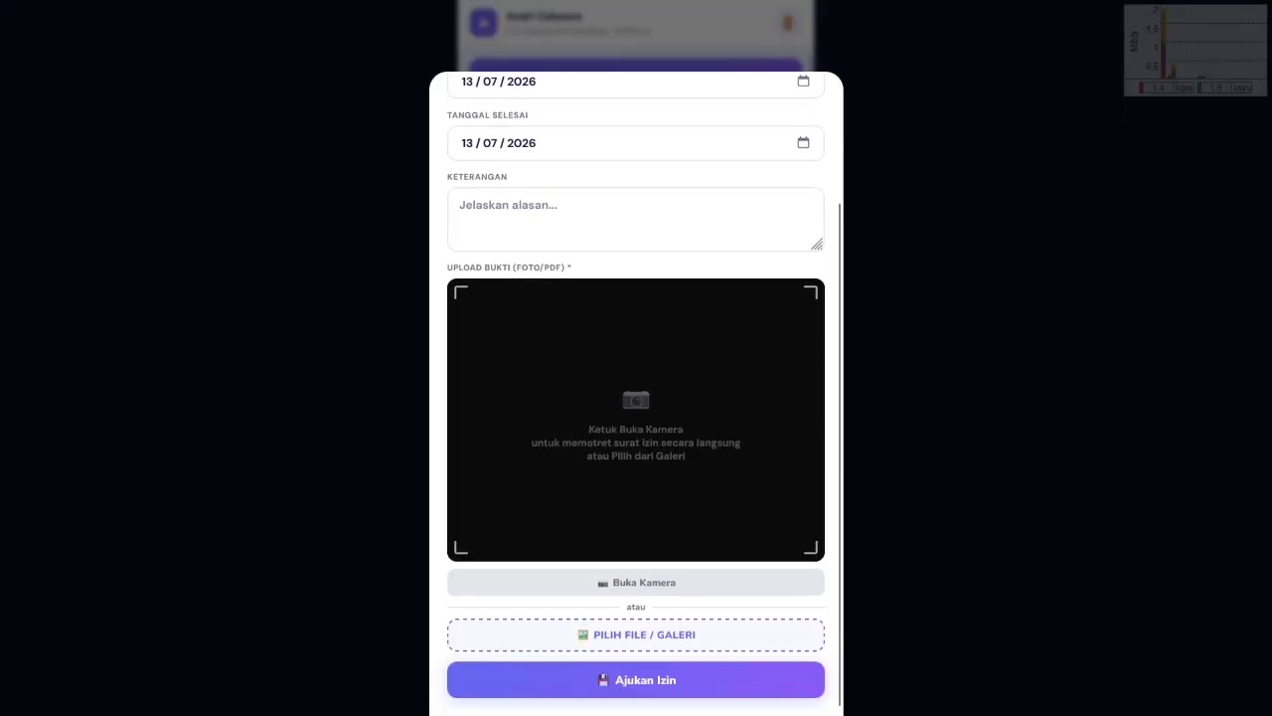
scroll(636, 397, up, 3)
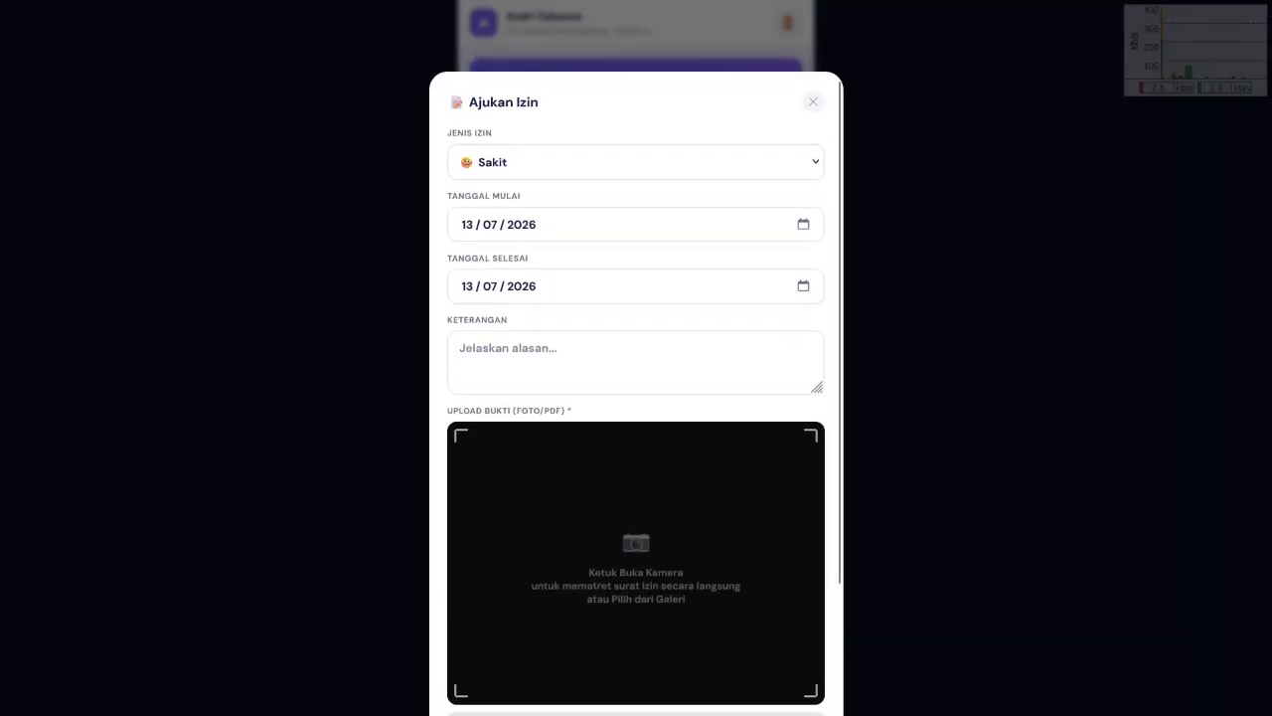
scroll(636, 398, down, 3)
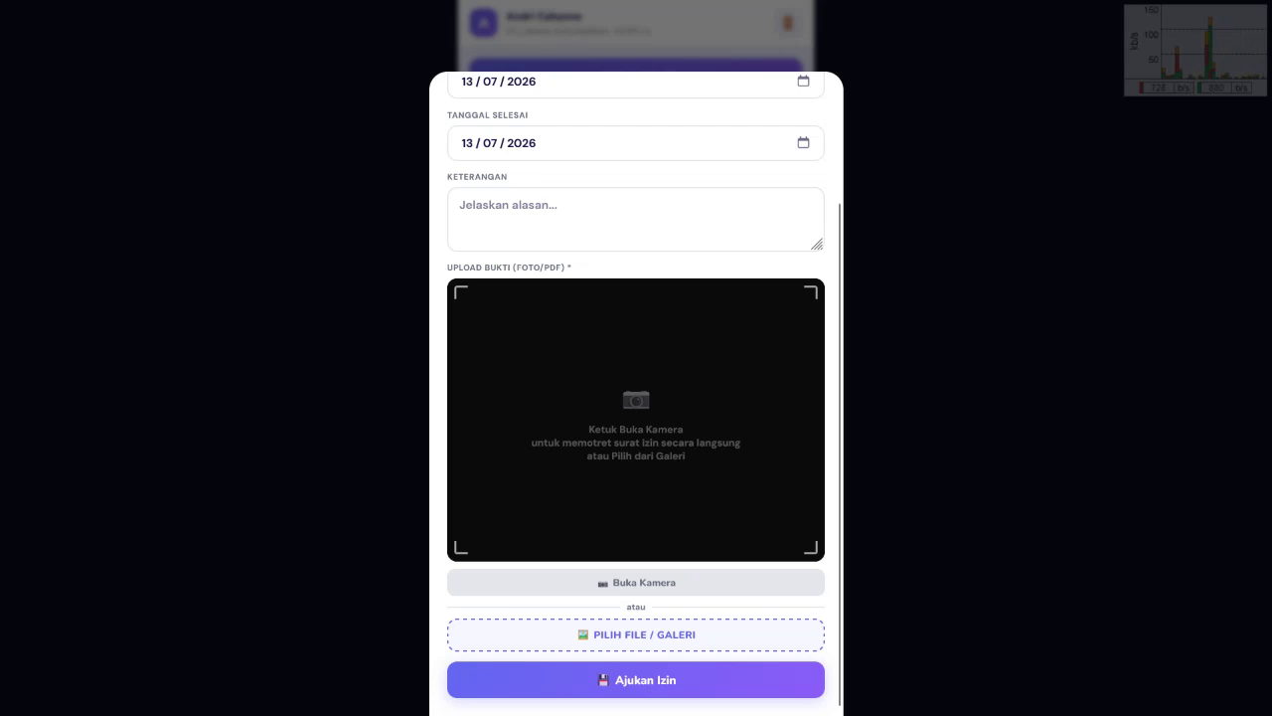
scroll(636, 397, up, 3)
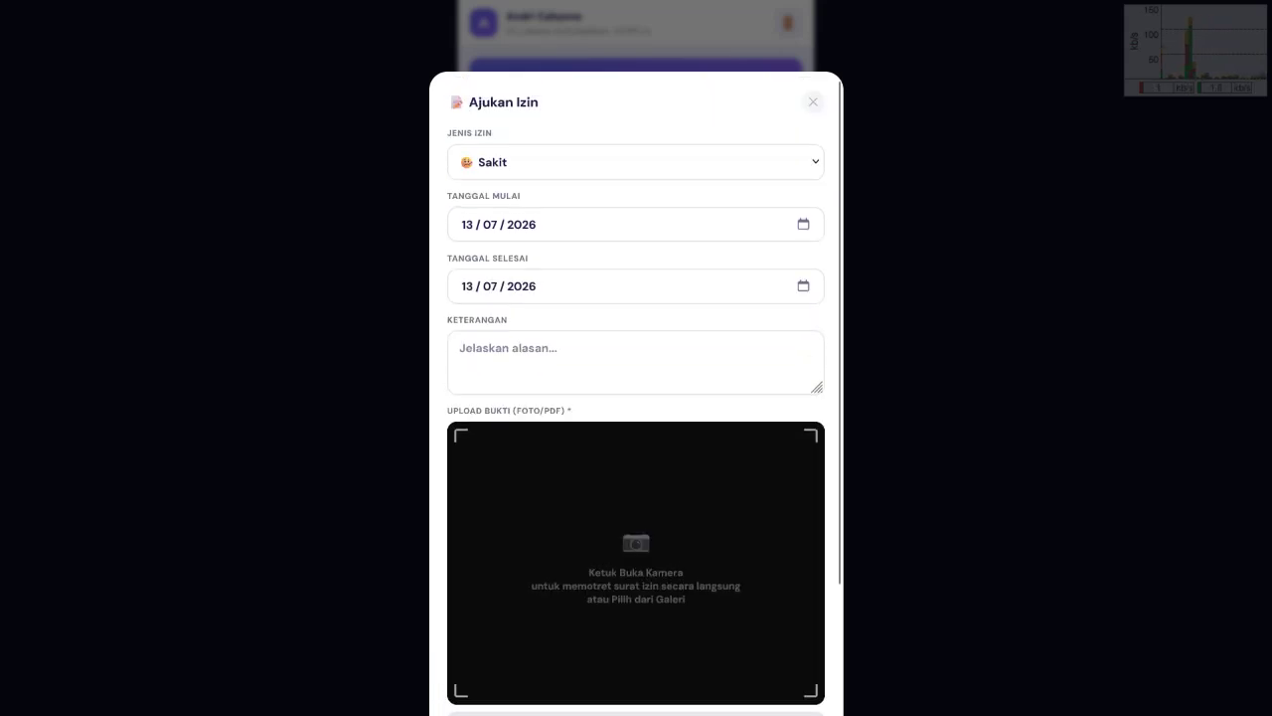
scroll(636, 397, down, 1)
scroll(636, 398, down, 1)
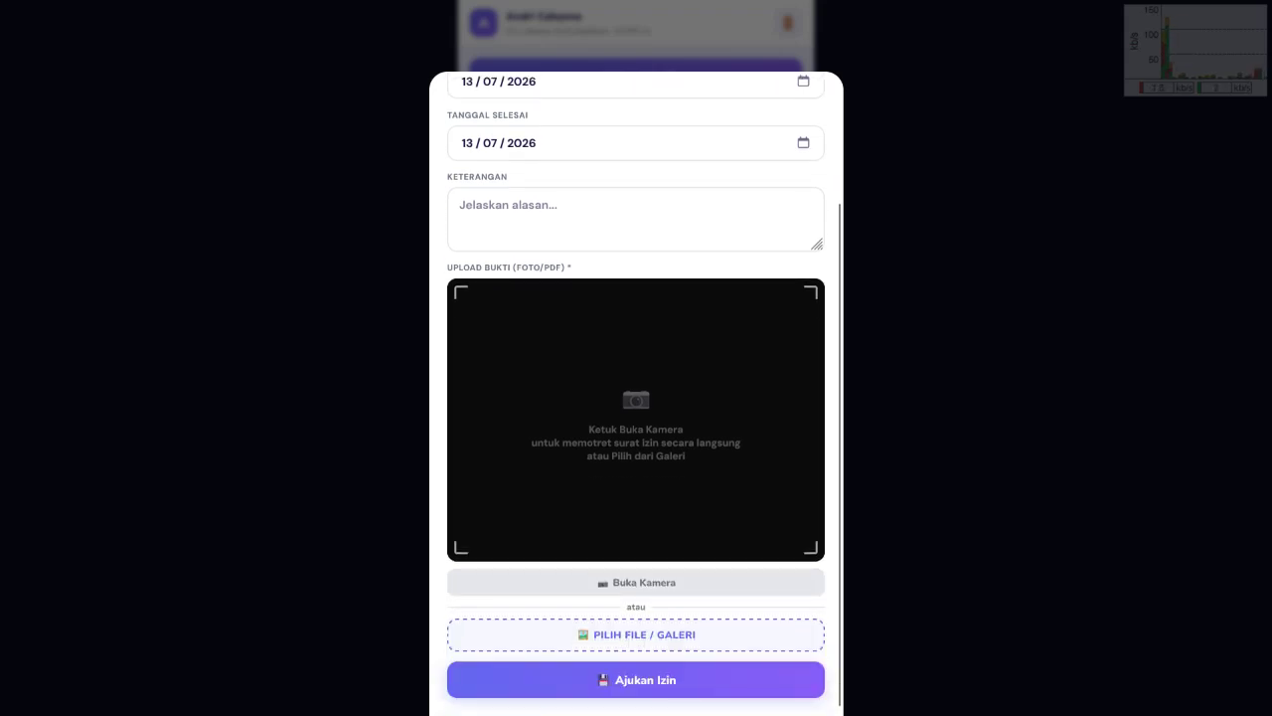
scroll(637, 398, up, 2)
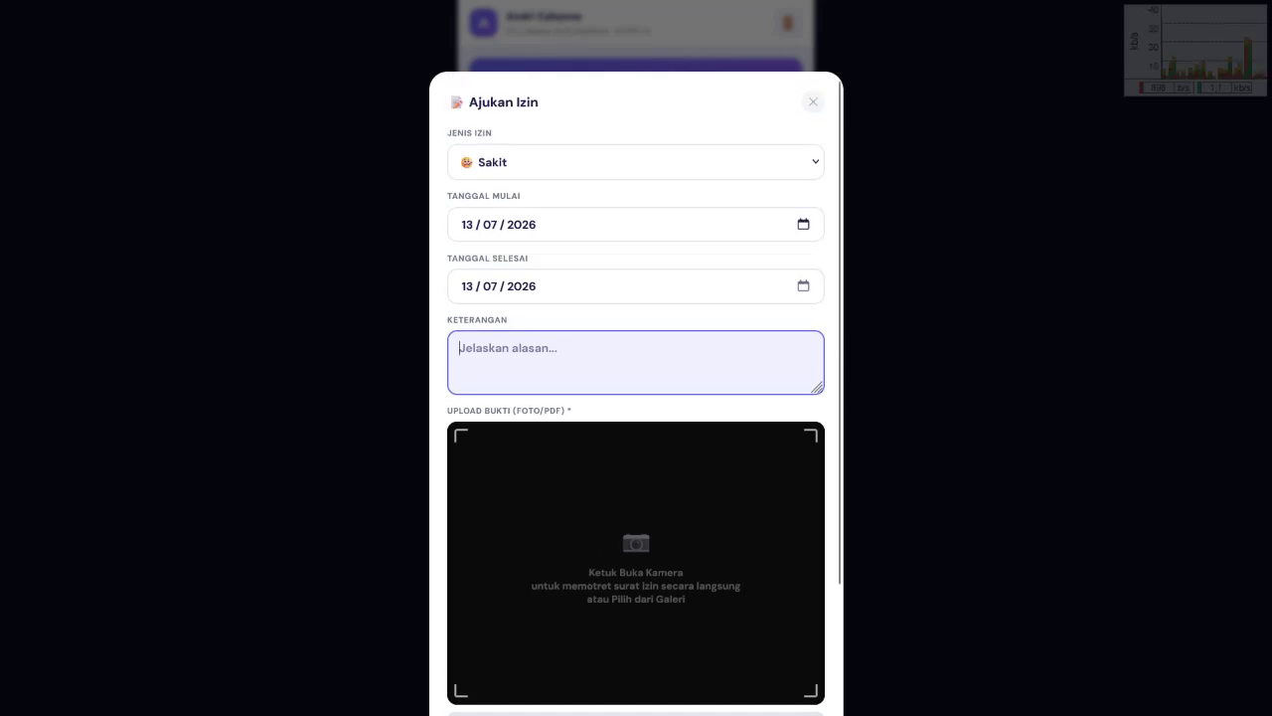
Step: Set both the start and end dates to 14/07/2026
click(803, 224)
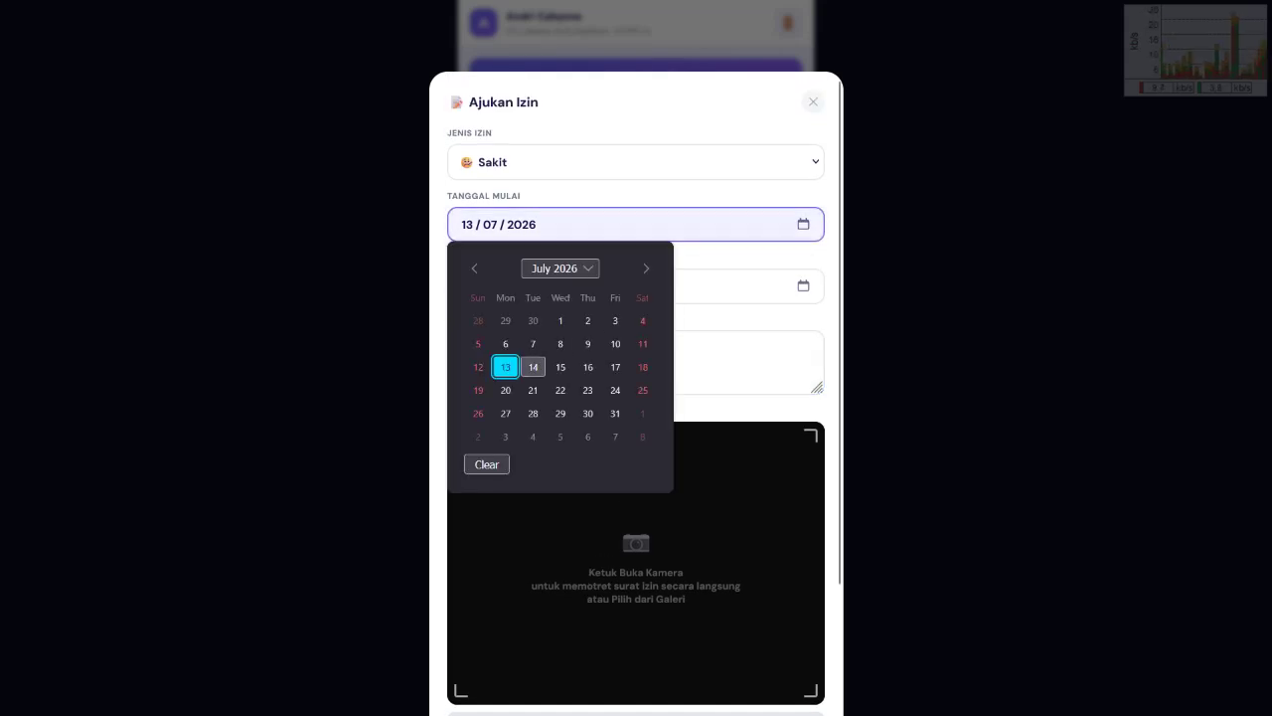
click(533, 367)
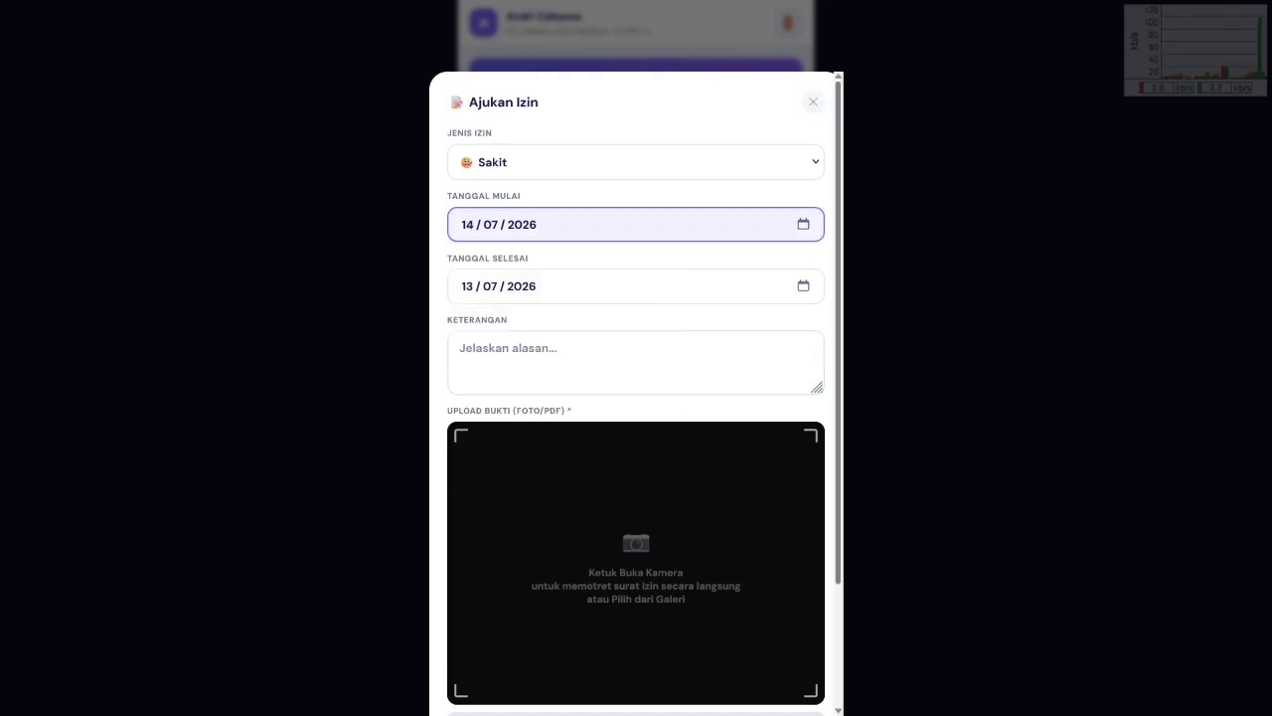
click(803, 286)
click(534, 428)
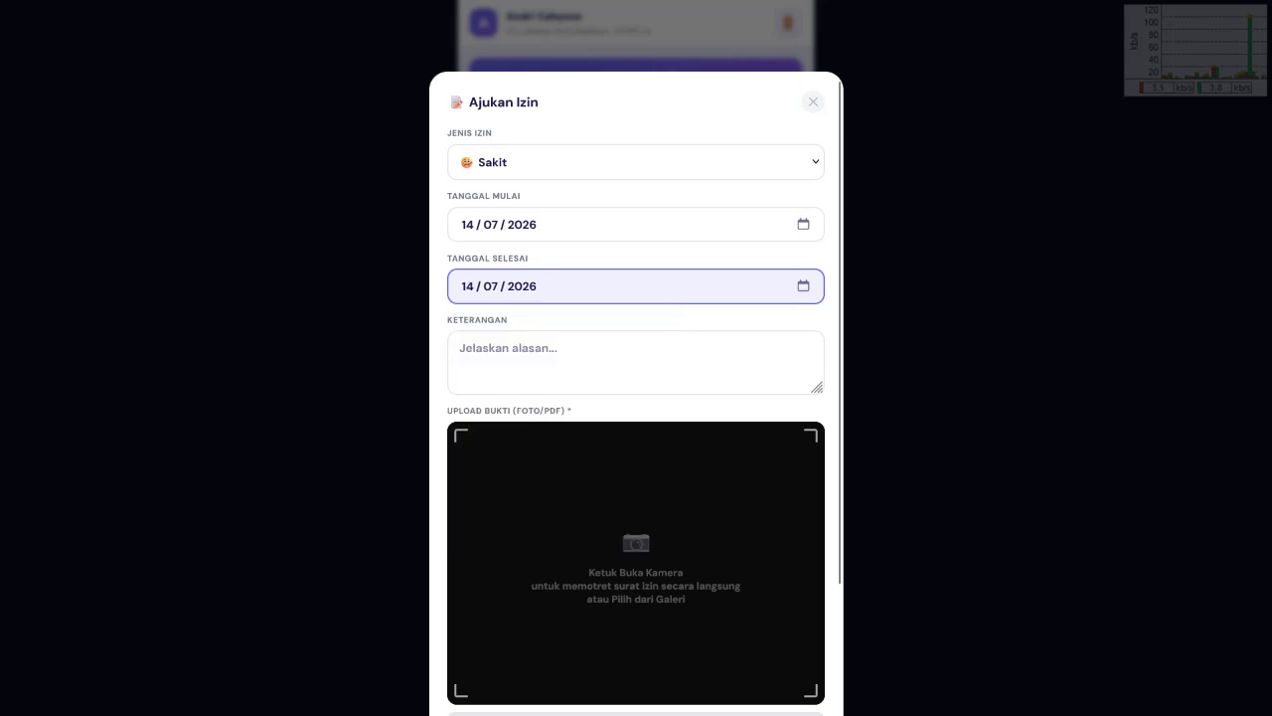
Step: Choose Izin Keluarga as the leave type and enter the reason 'Mengantarkan Manten Tonggo'
click(636, 161)
click(511, 215)
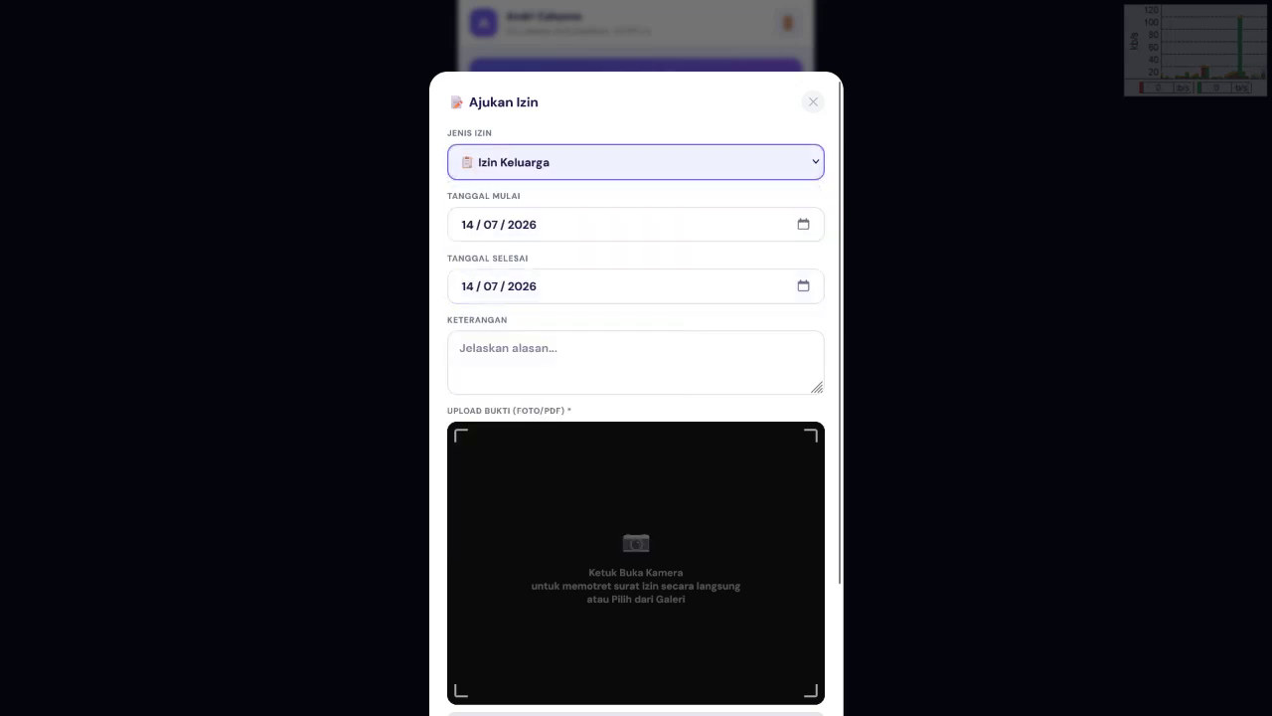
click(636, 362)
text(Meng)
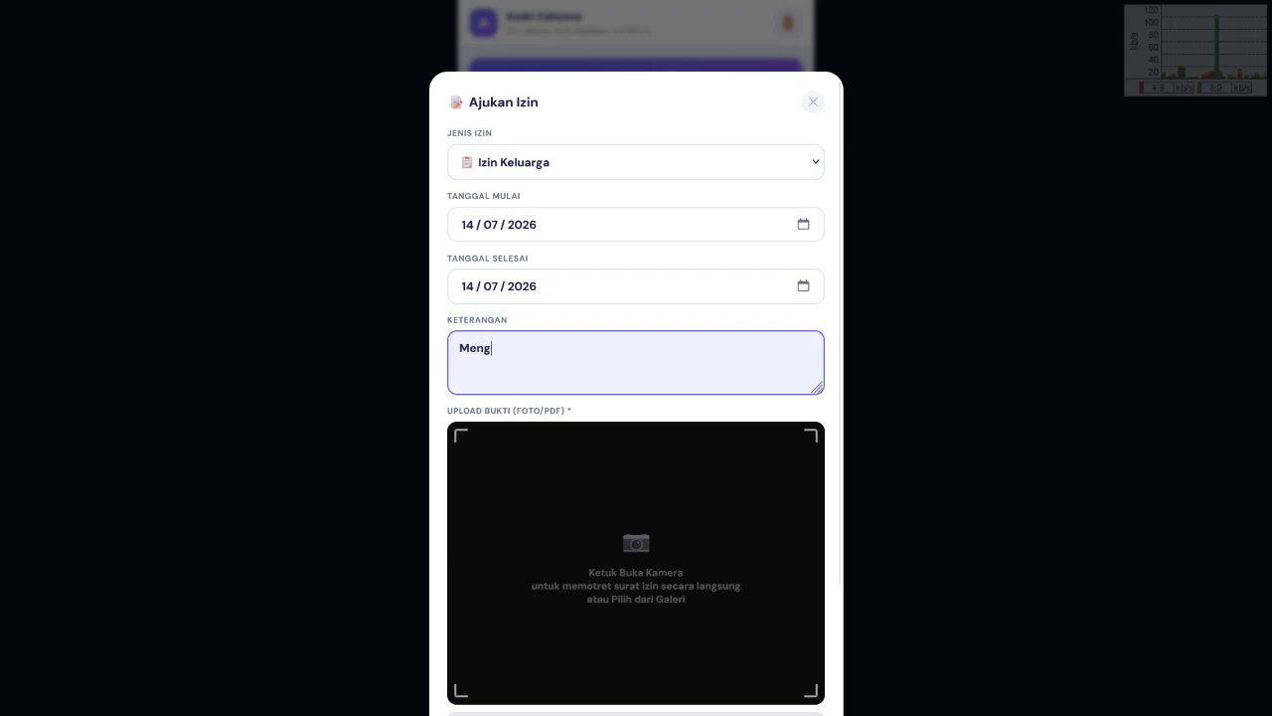
text(eant)
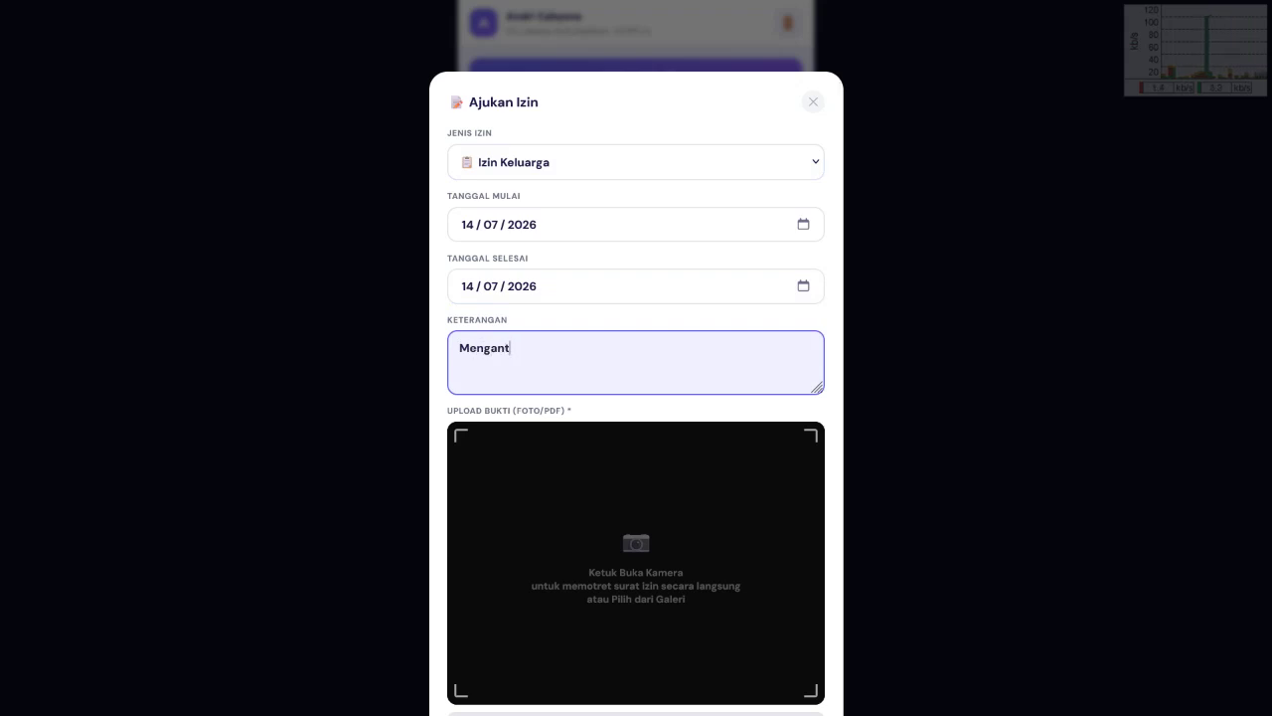
text(arkan )
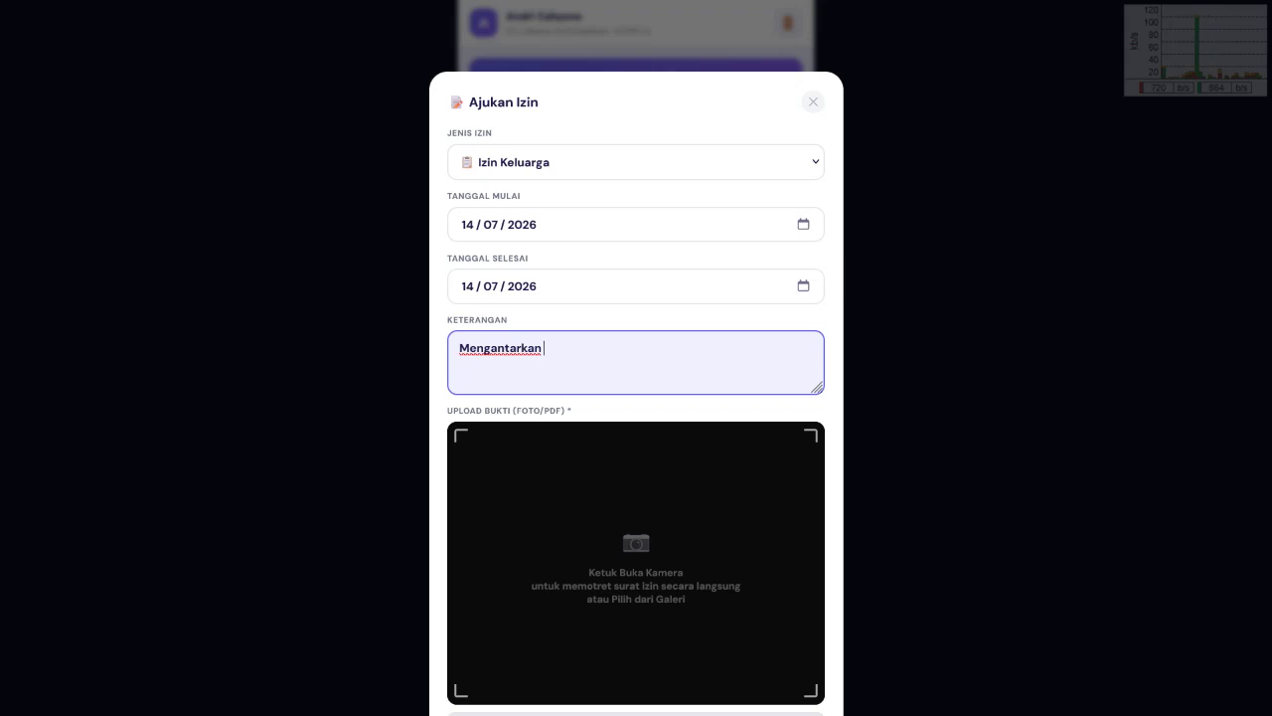
text(Manten Tonggo)
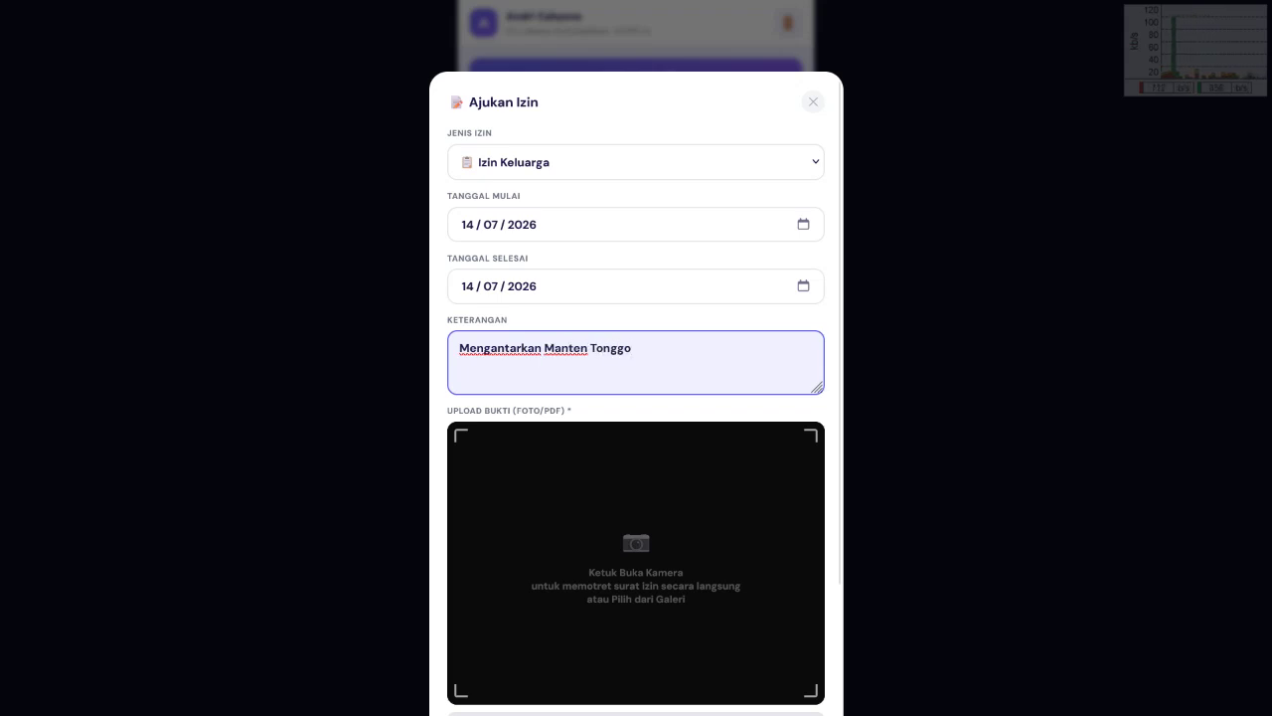
scroll(636, 397, down, 2)
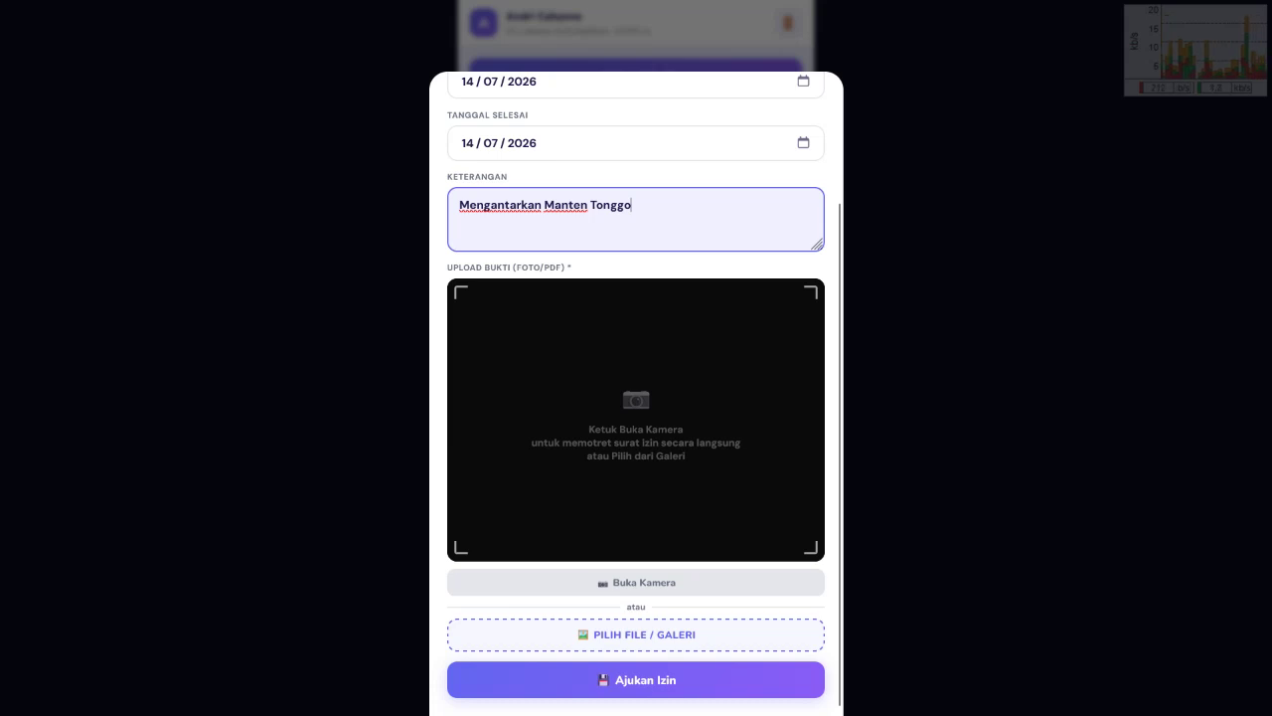
scroll(637, 397, up, 3)
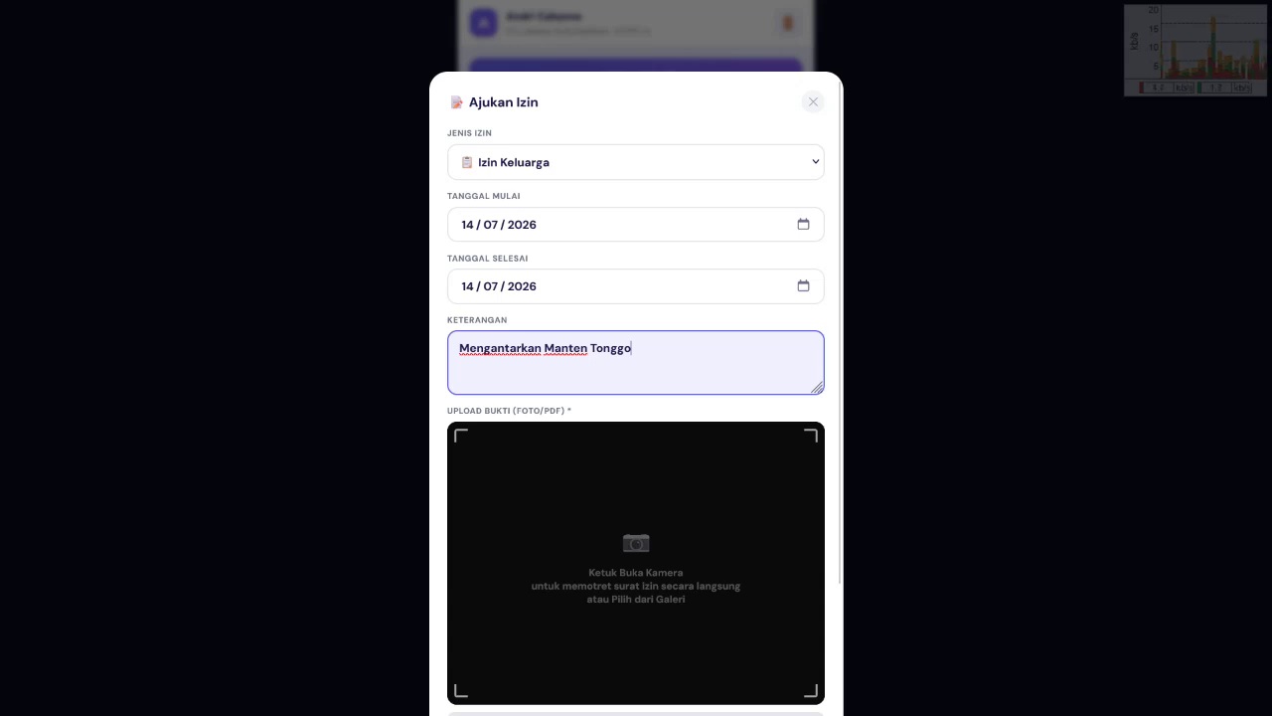
scroll(636, 398, down, 1)
scroll(636, 398, down, 1)
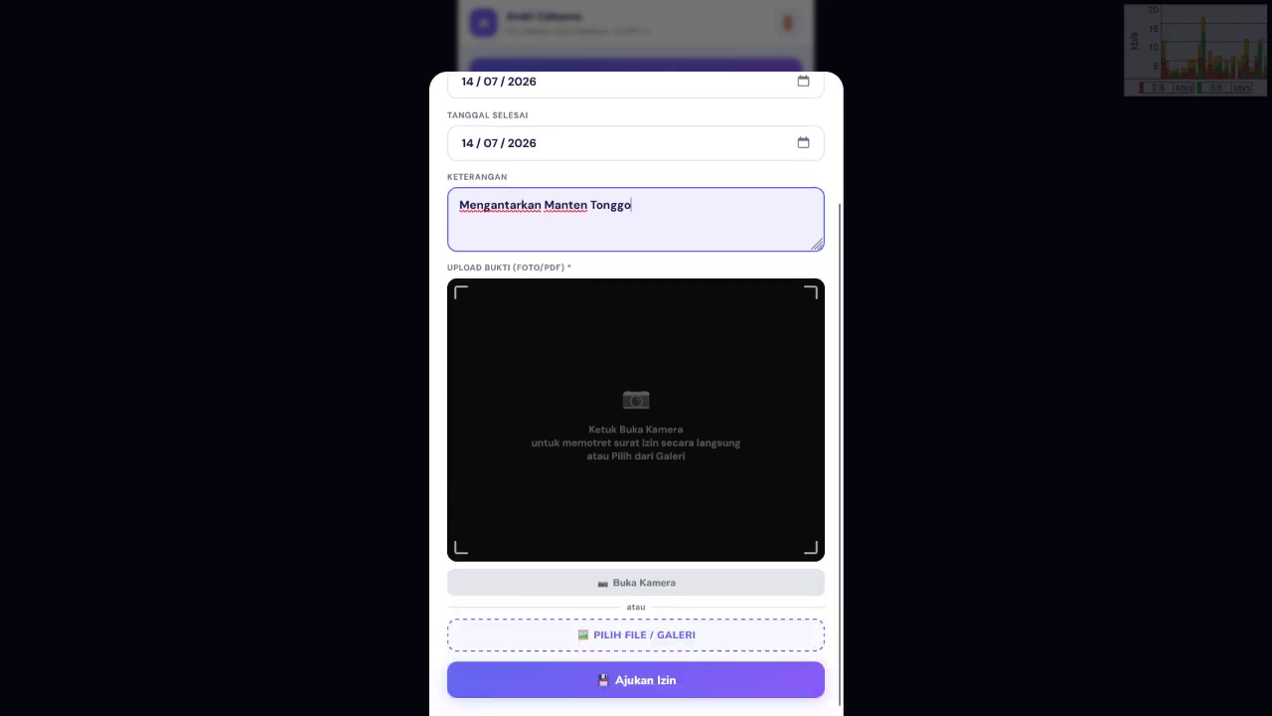
Step: Try Buka Kamera and Pilih File for proof, cancelling the file picker without a file
click(637, 581)
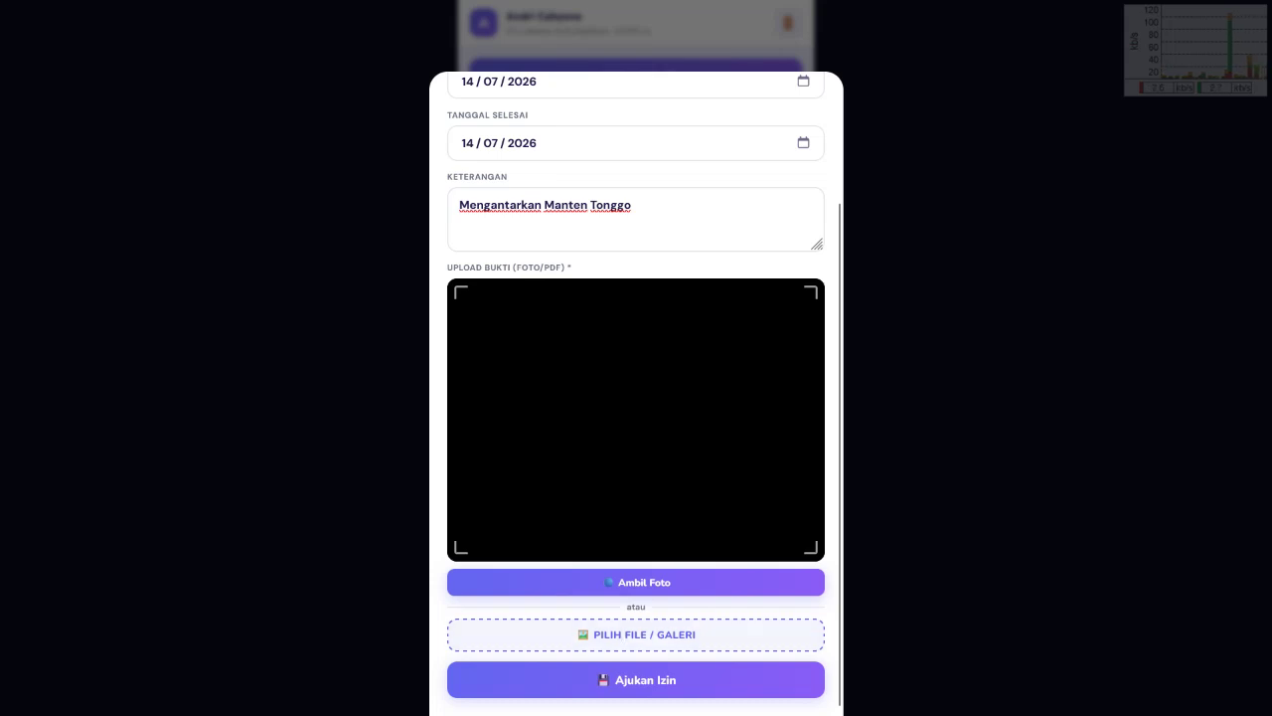
click(636, 634)
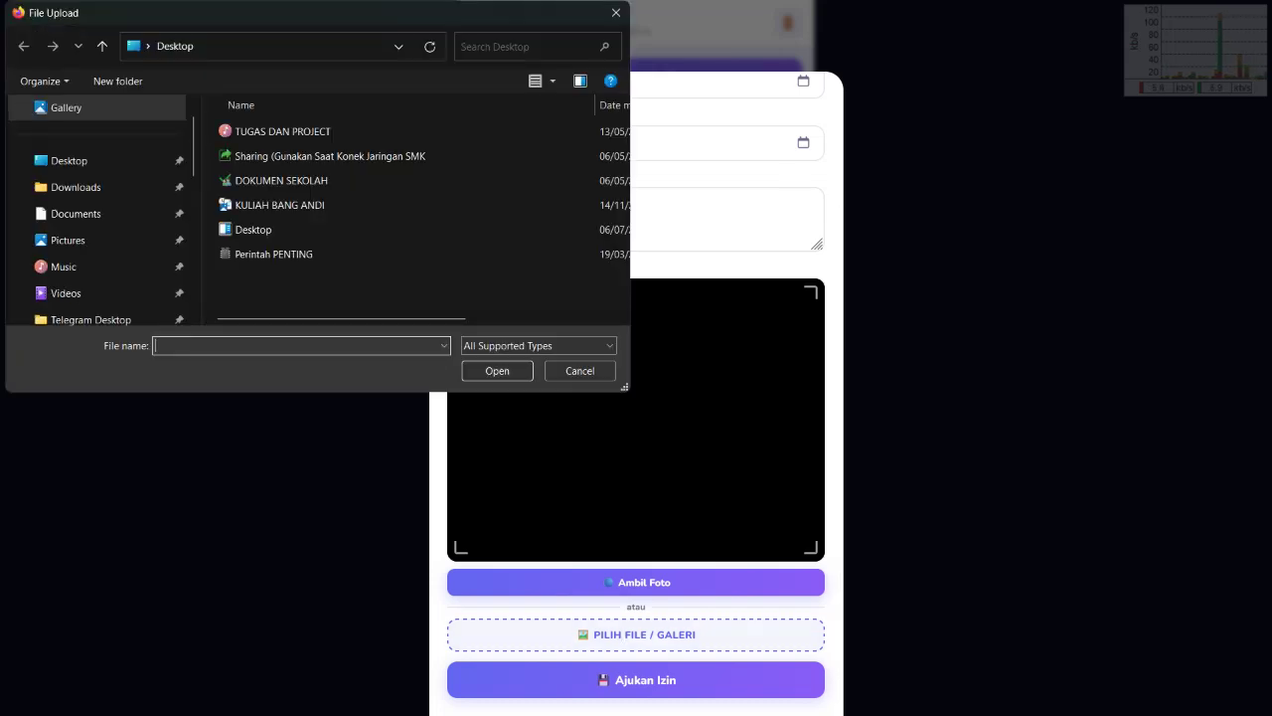
click(580, 370)
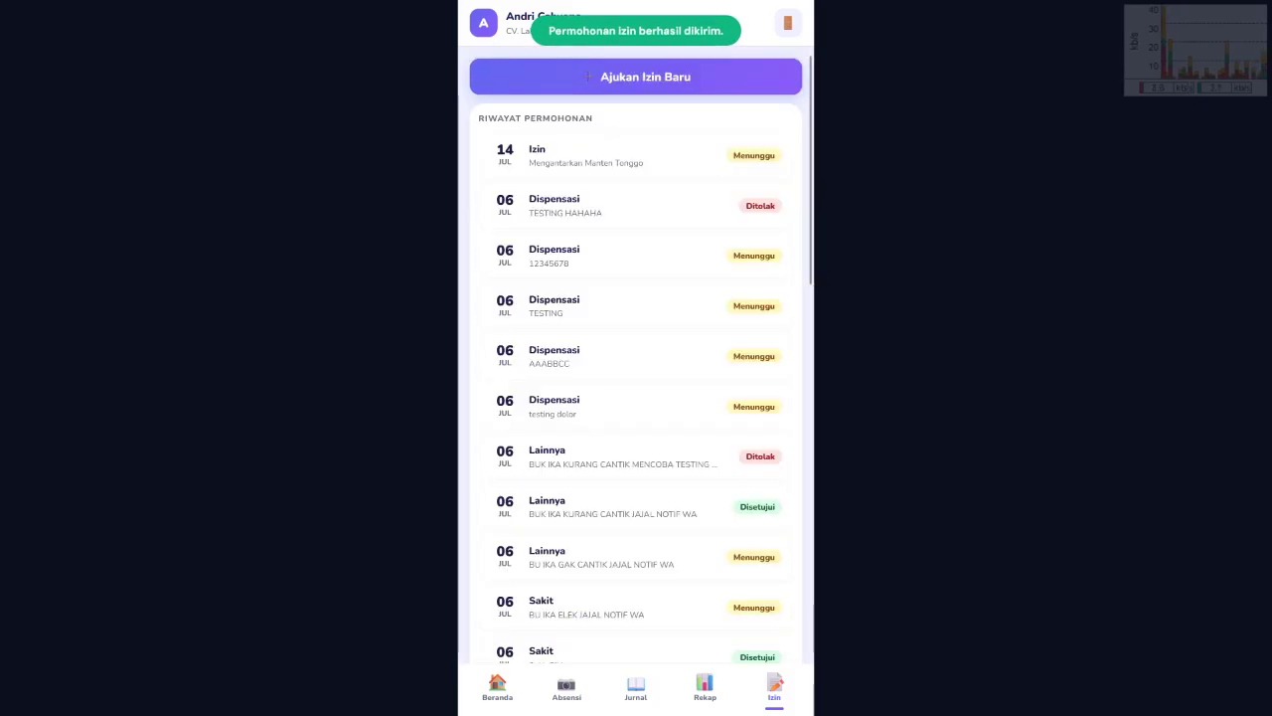
drag(734, 155, 775, 155)
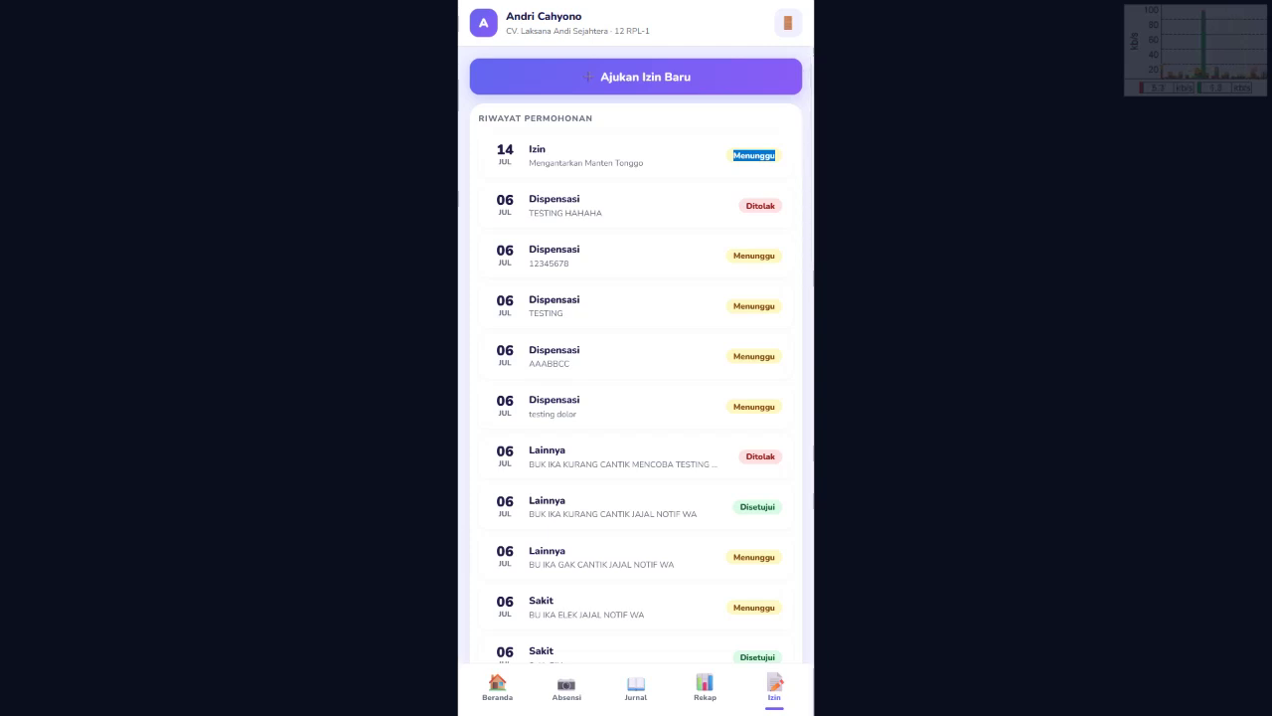
click(746, 206)
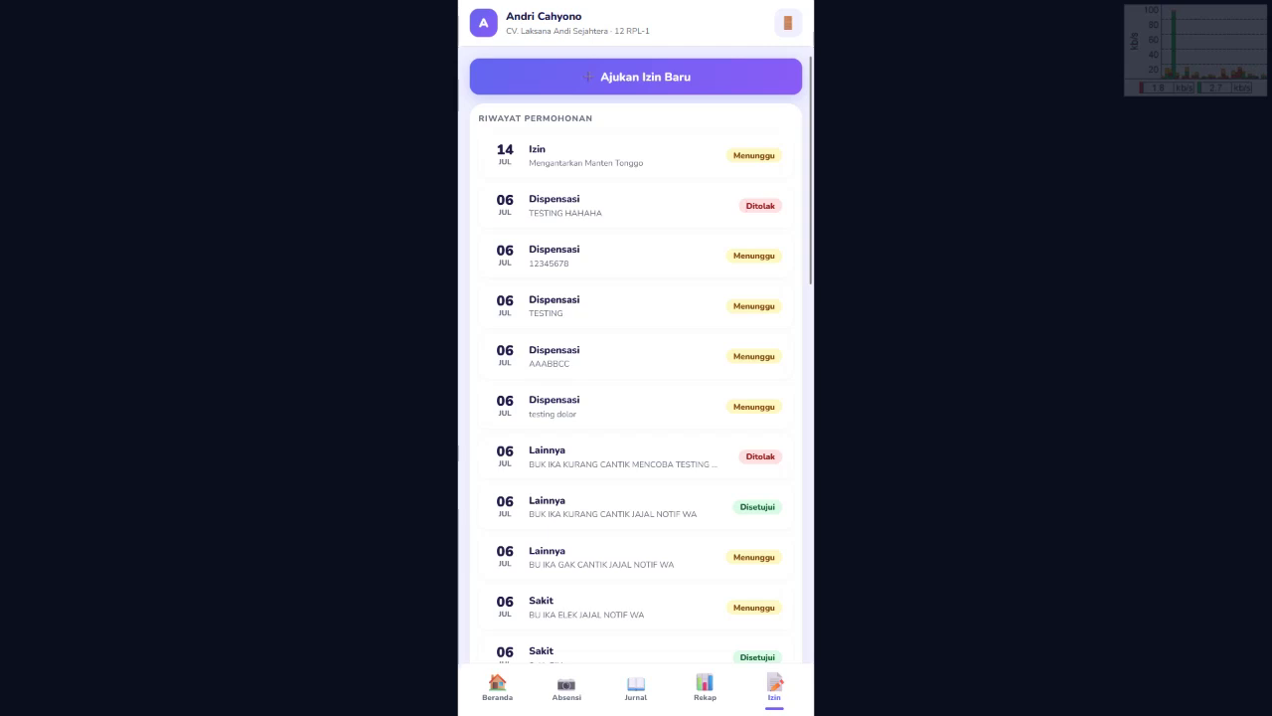
drag(740, 507, 777, 507)
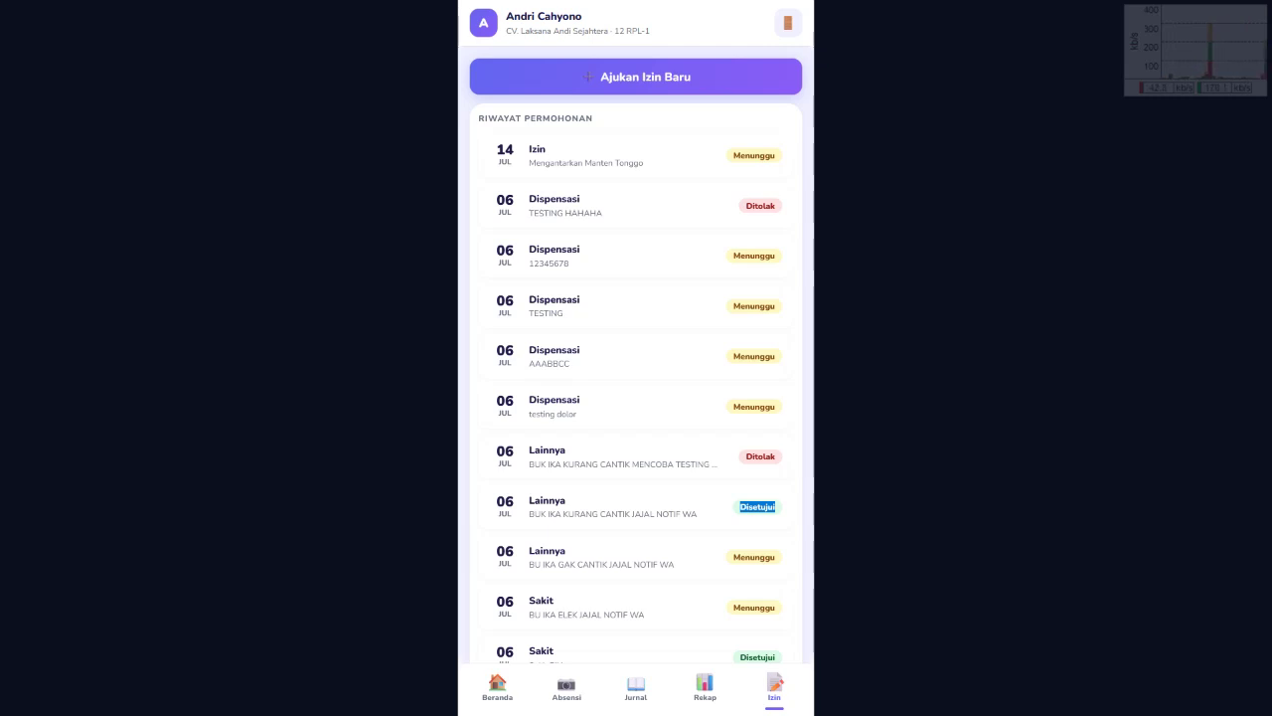
drag(740, 507, 775, 507)
double_click(760, 457)
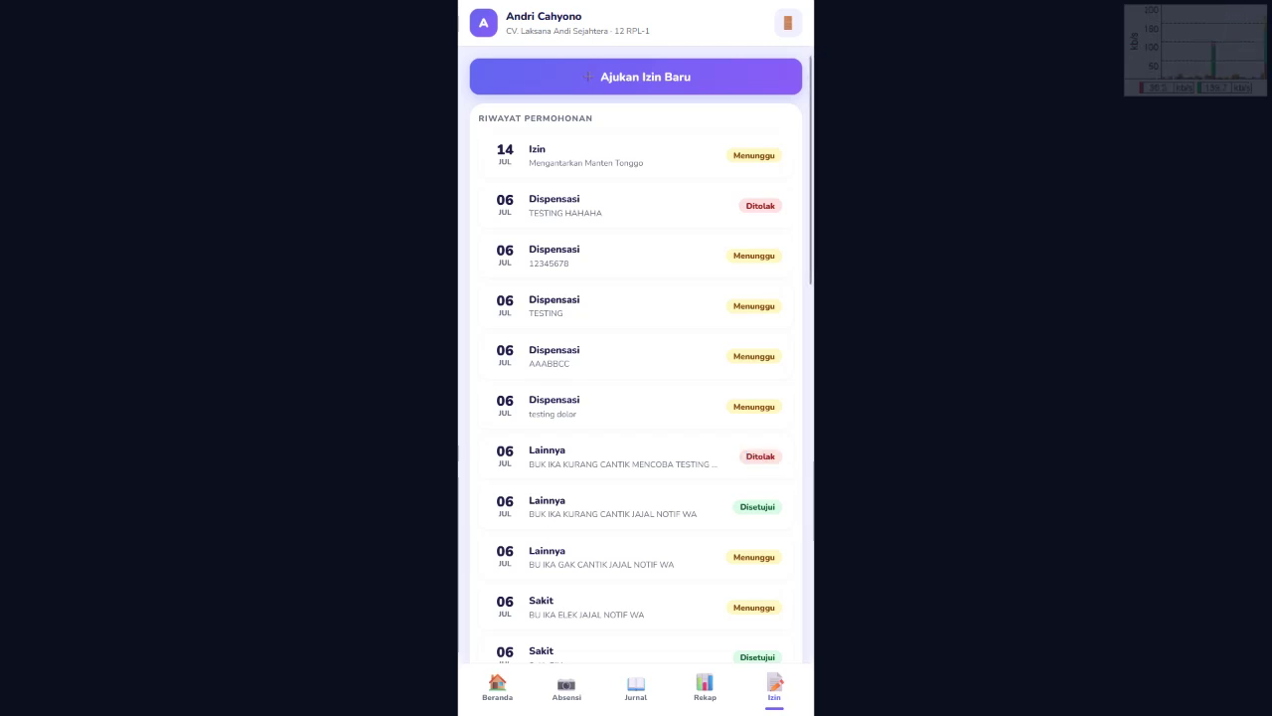
double_click(741, 507)
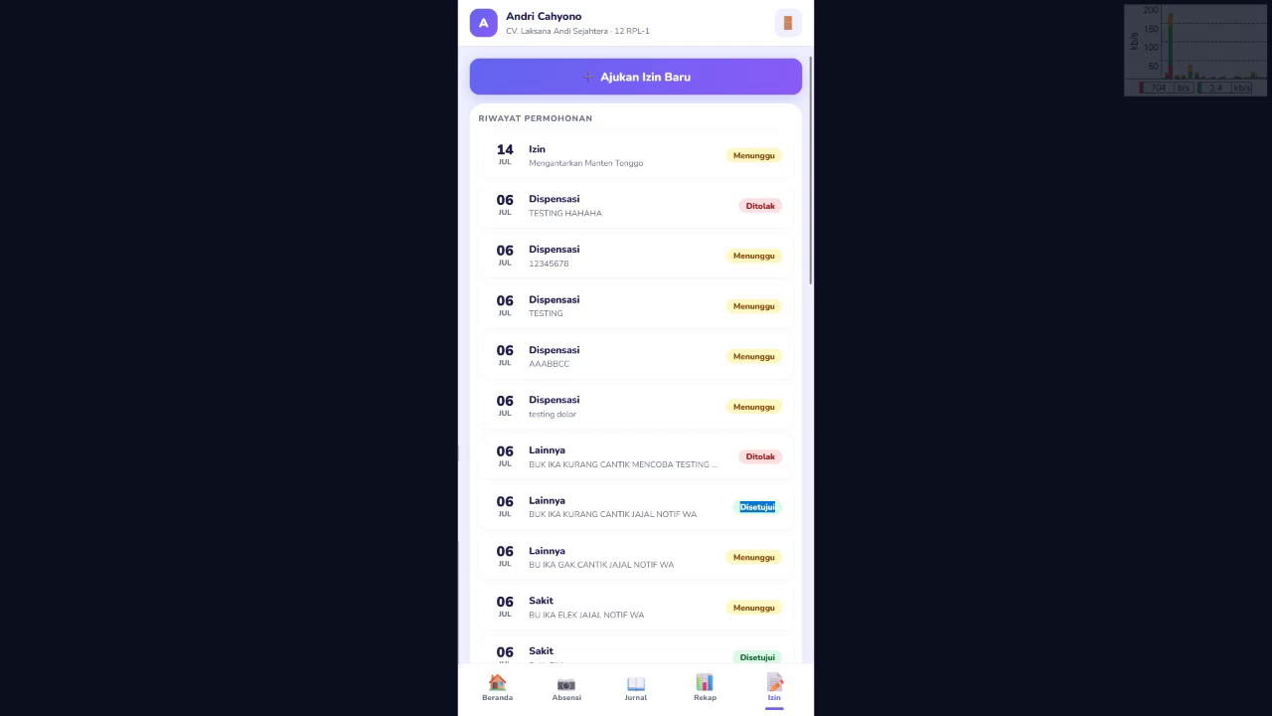
Step: Review the attendance recap and the journal's 'Oke. Kerja Bagus' note, then return to the request history
key(alt+Tab)
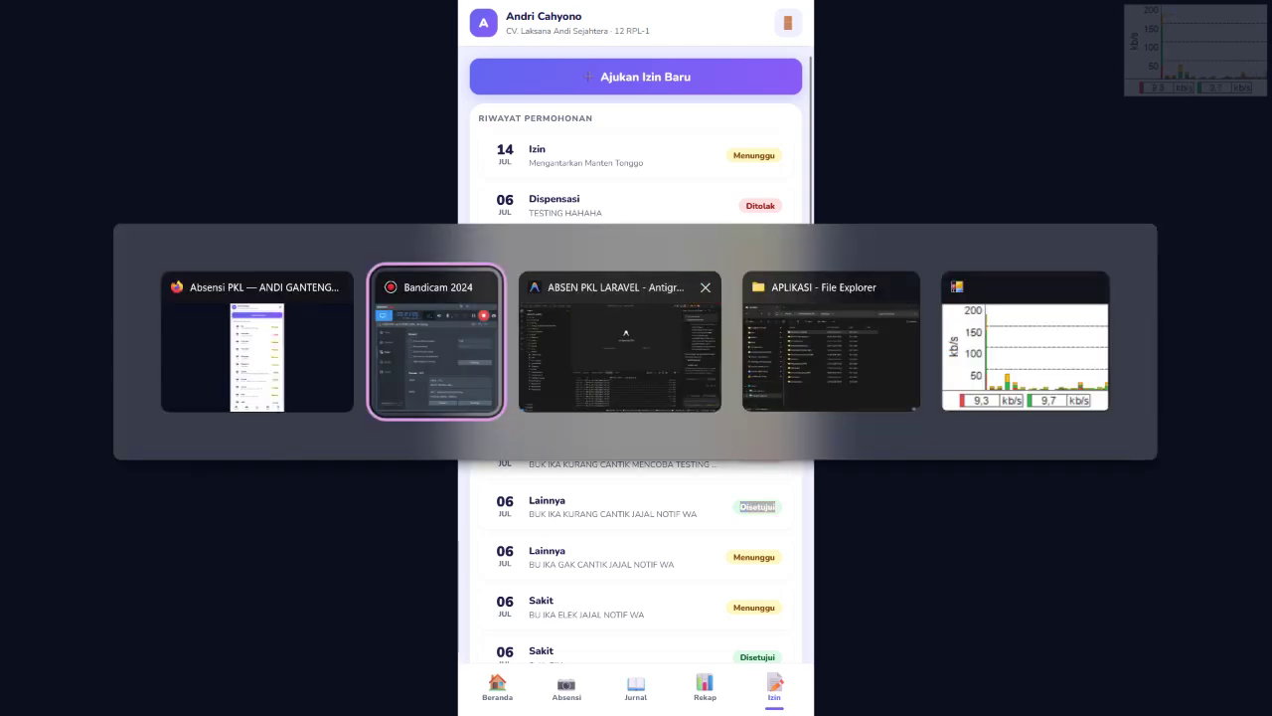
key(alt+Tab)
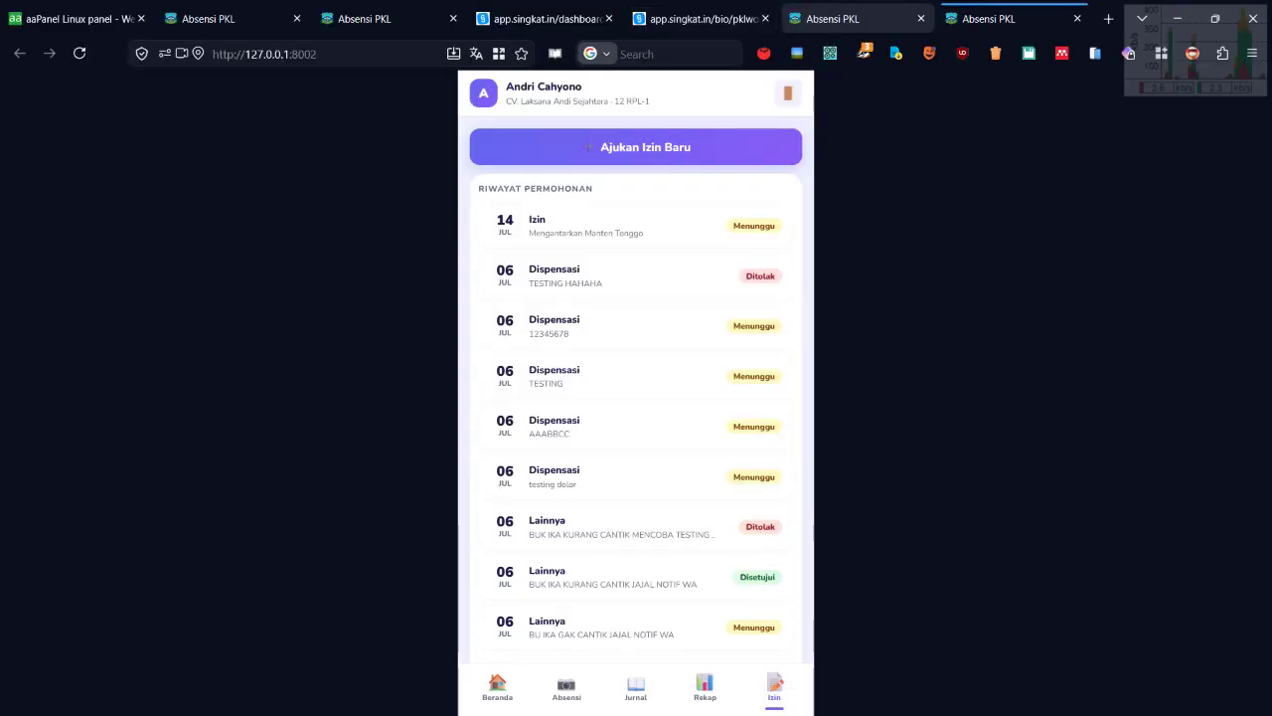
click(693, 682)
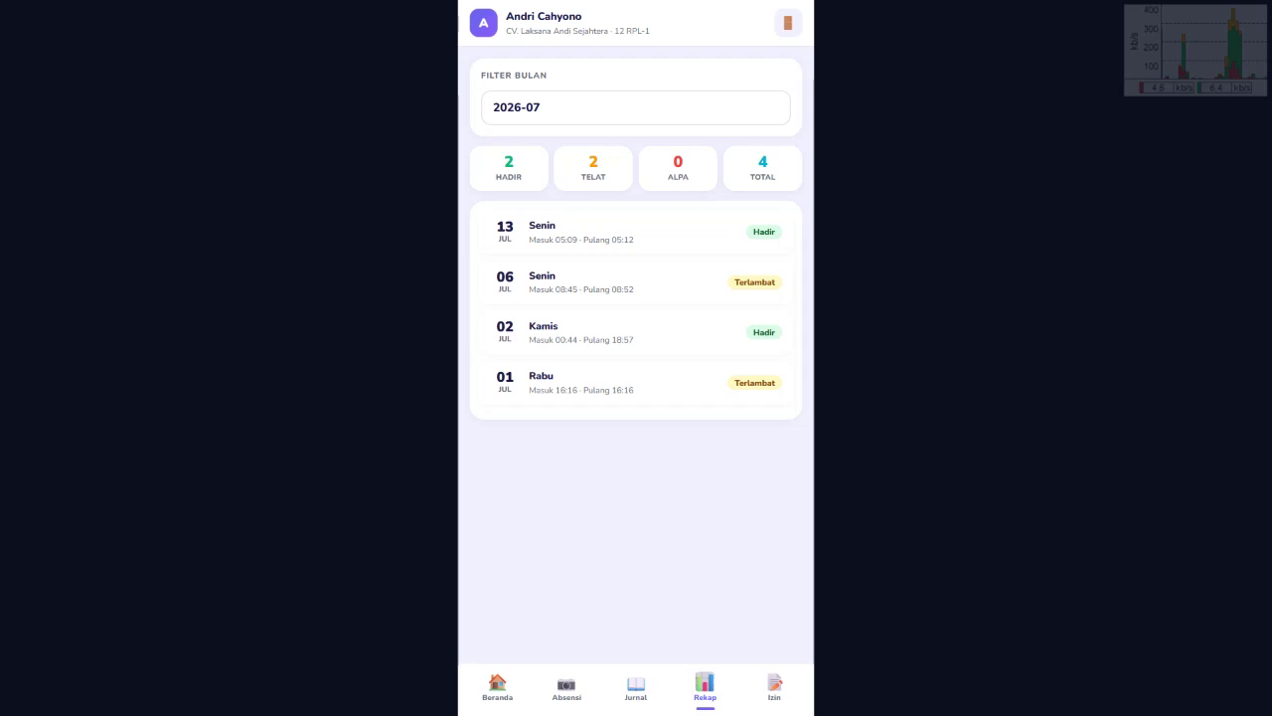
click(649, 682)
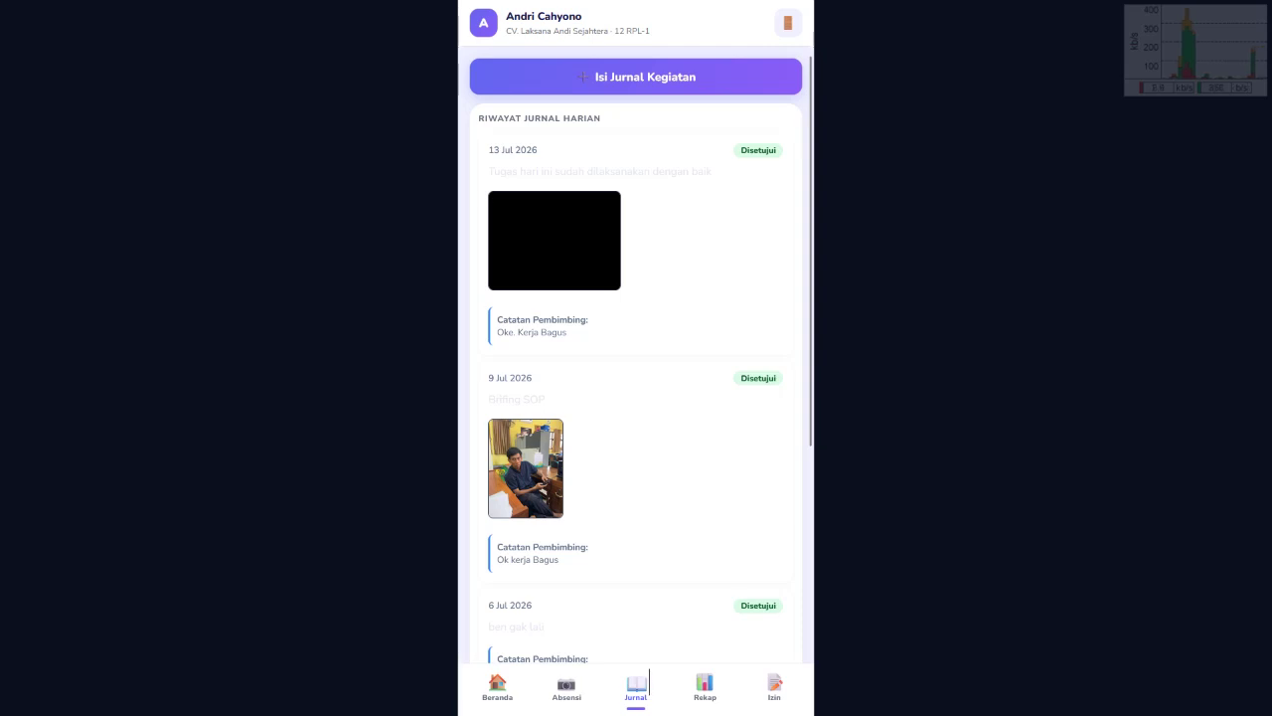
drag(497, 332, 568, 332)
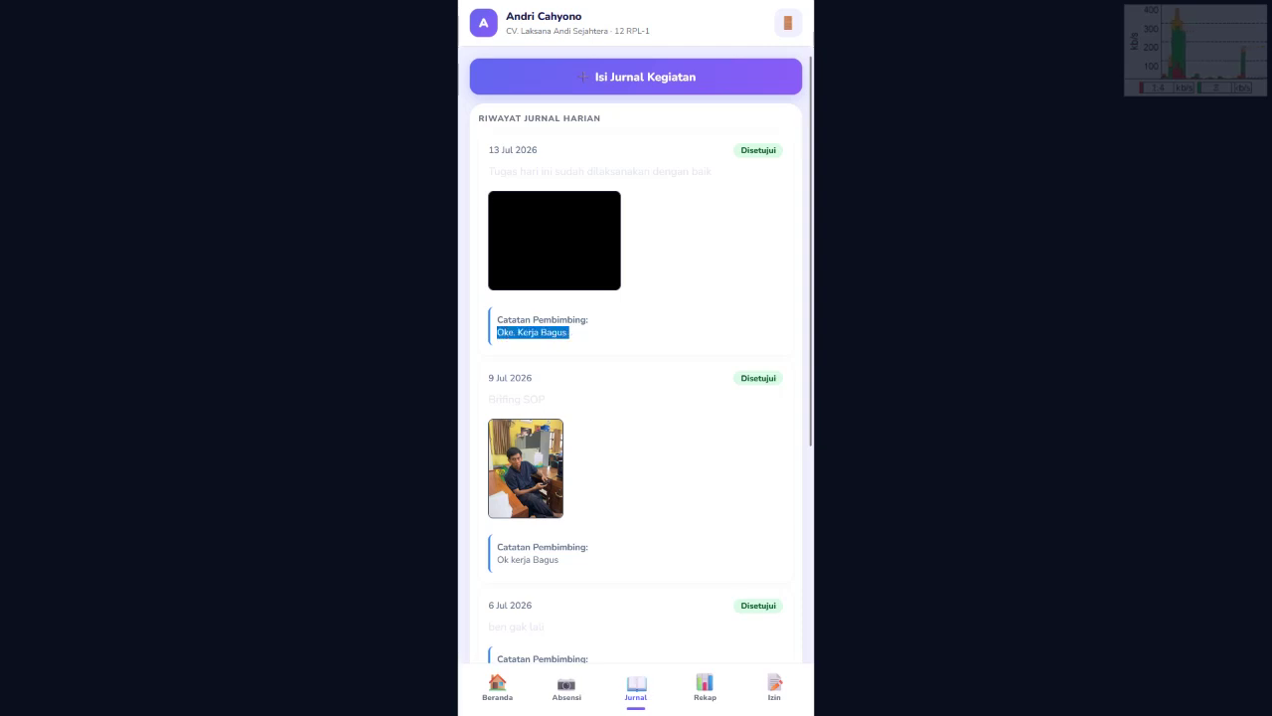
click(569, 332)
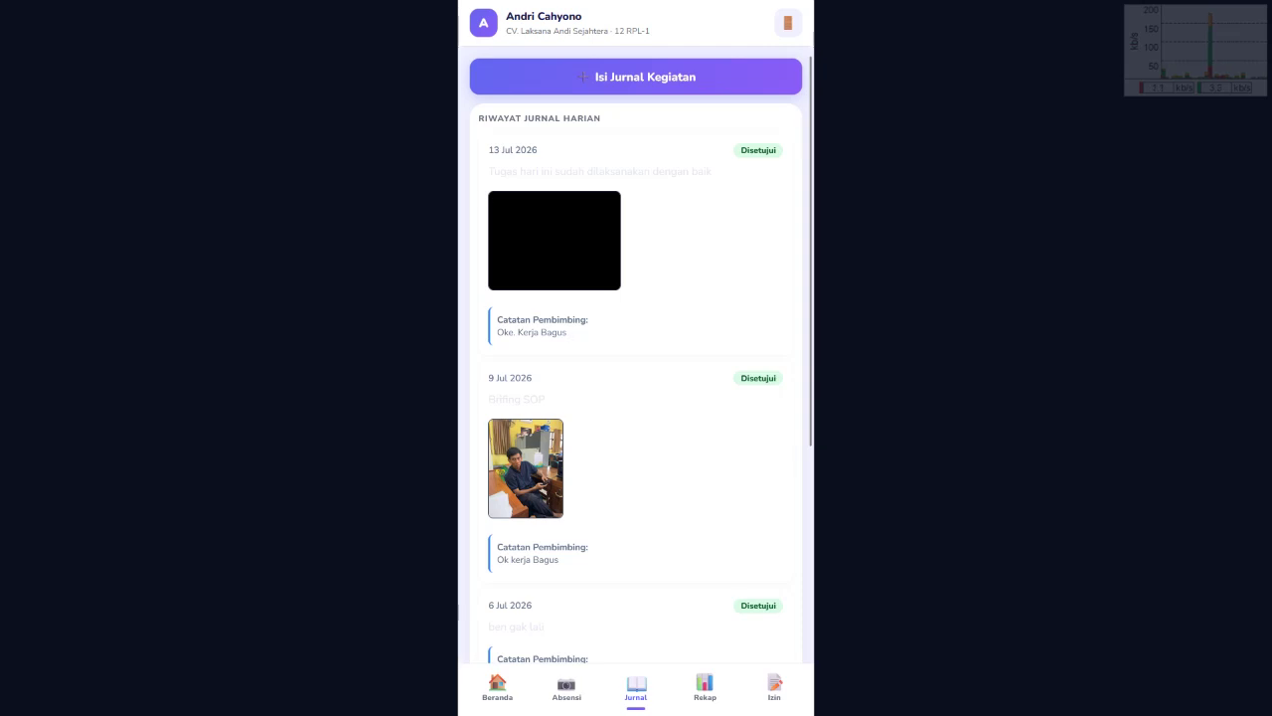
click(786, 684)
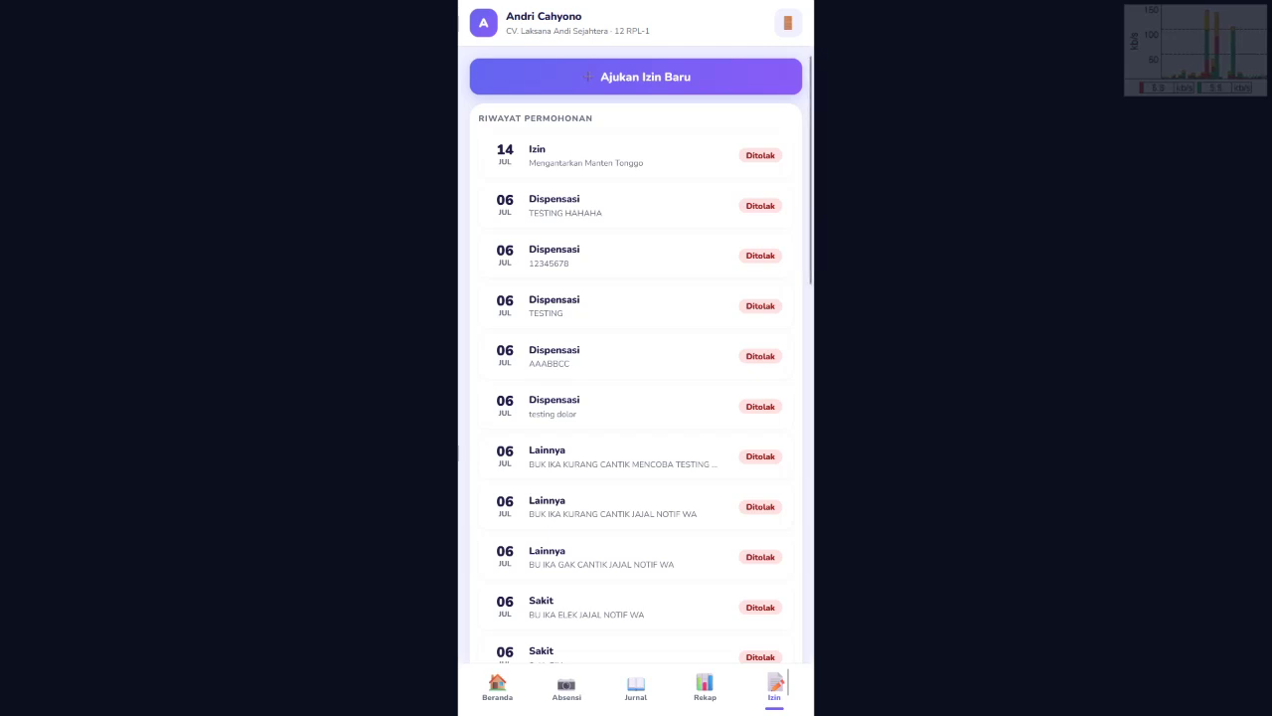
Step: Visit the attendance recap and journal history, then go to the home dashboard
click(699, 684)
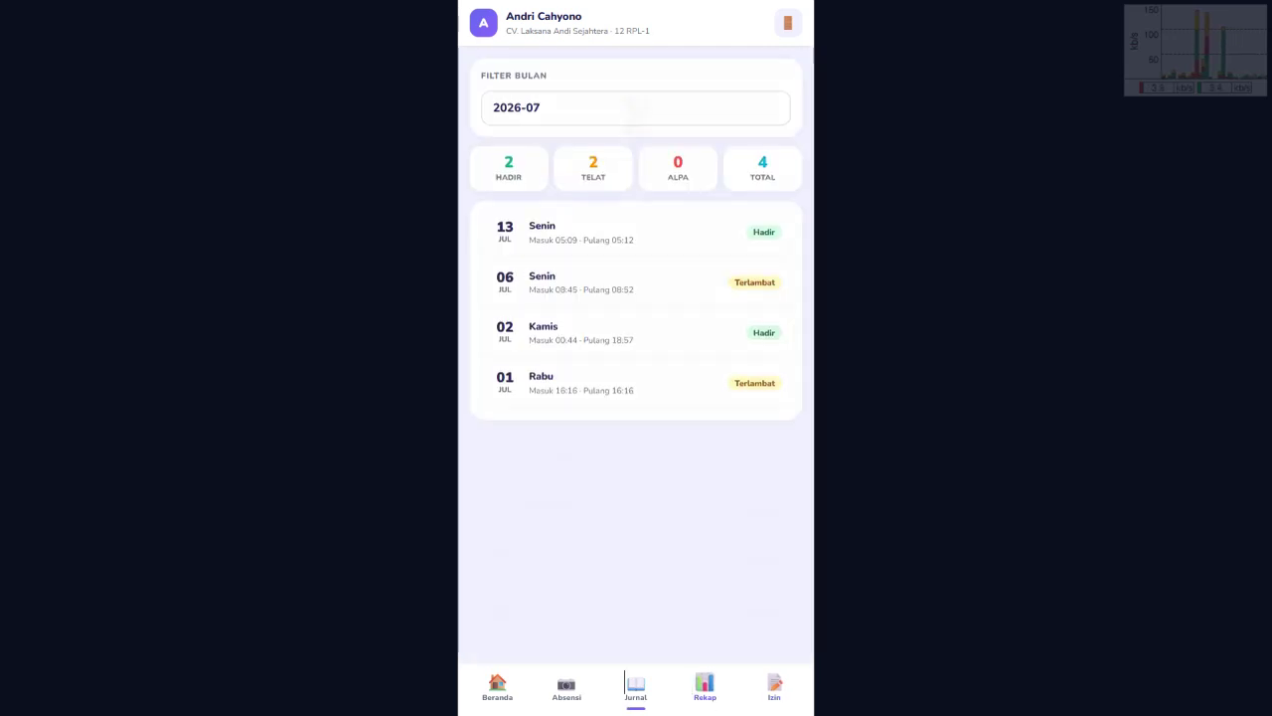
click(624, 684)
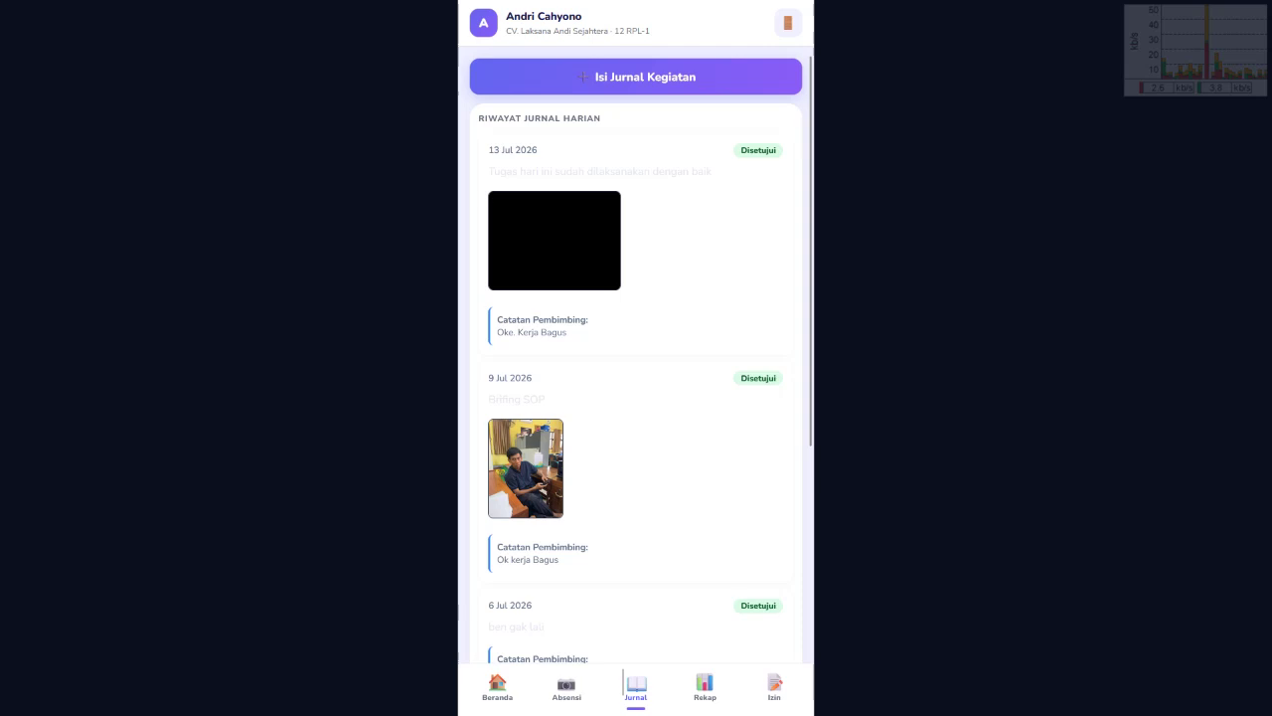
click(497, 688)
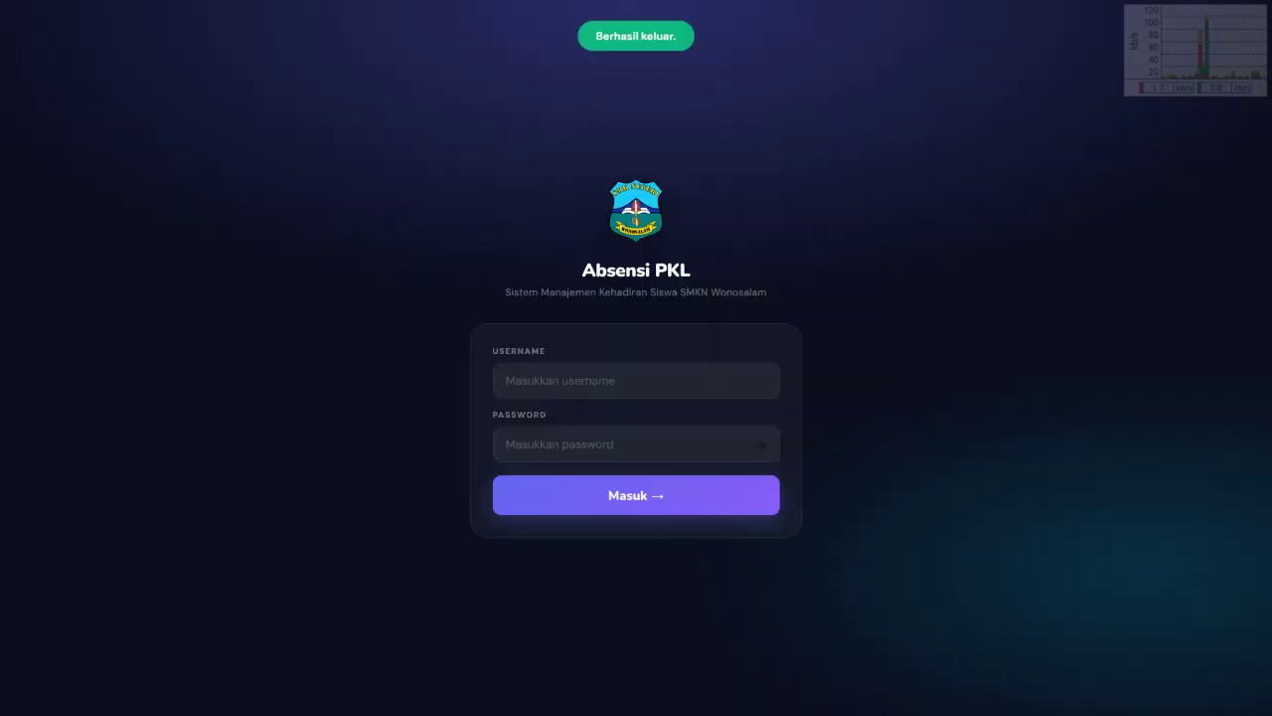
click(506, 380)
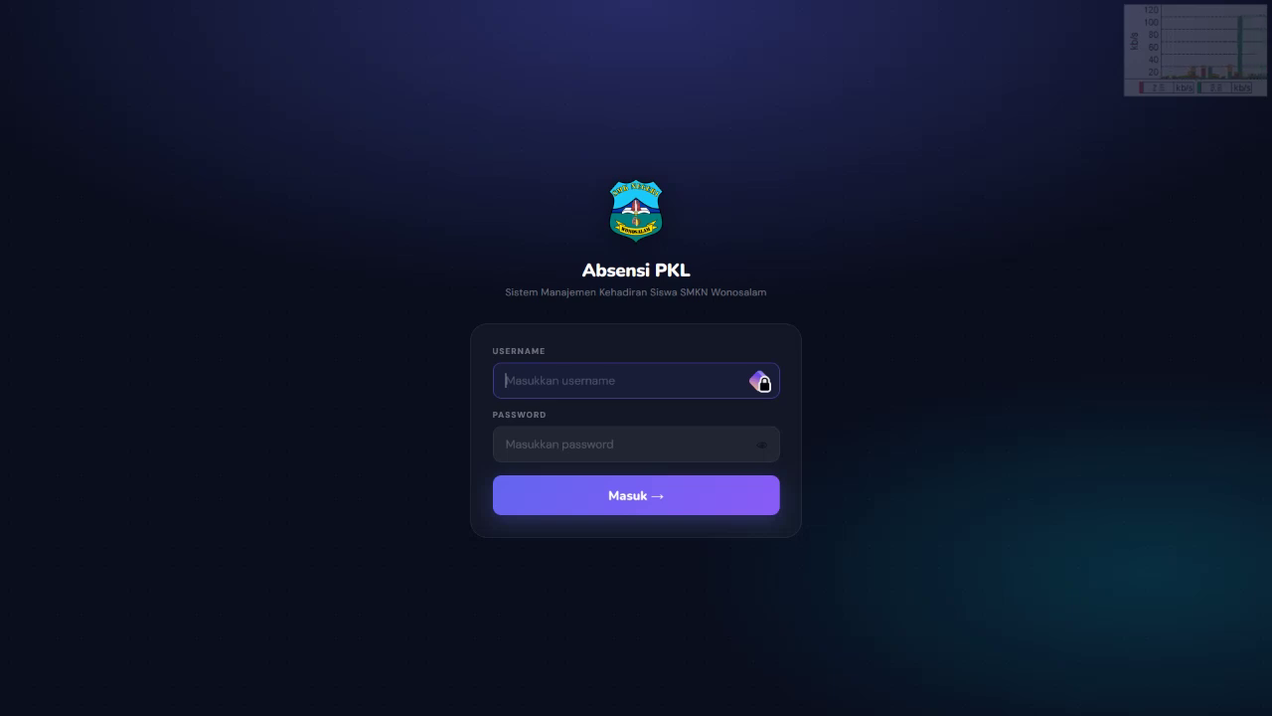
click(597, 444)
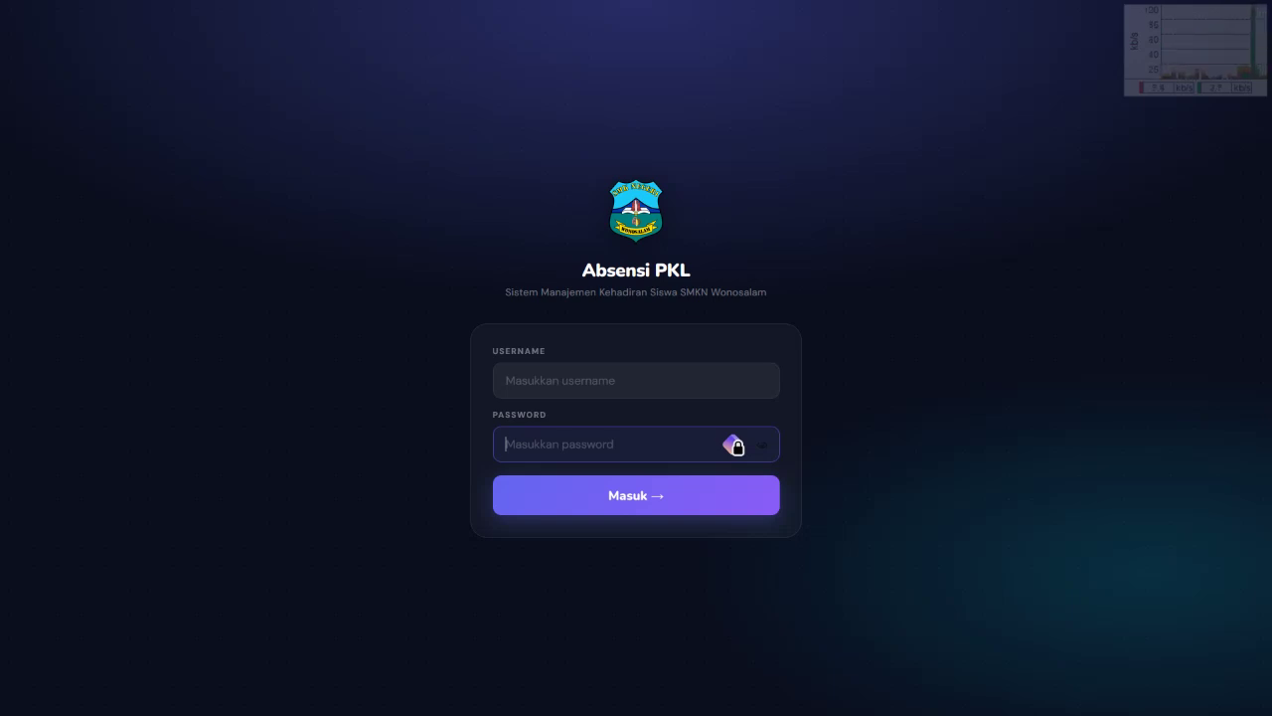
click(616, 379)
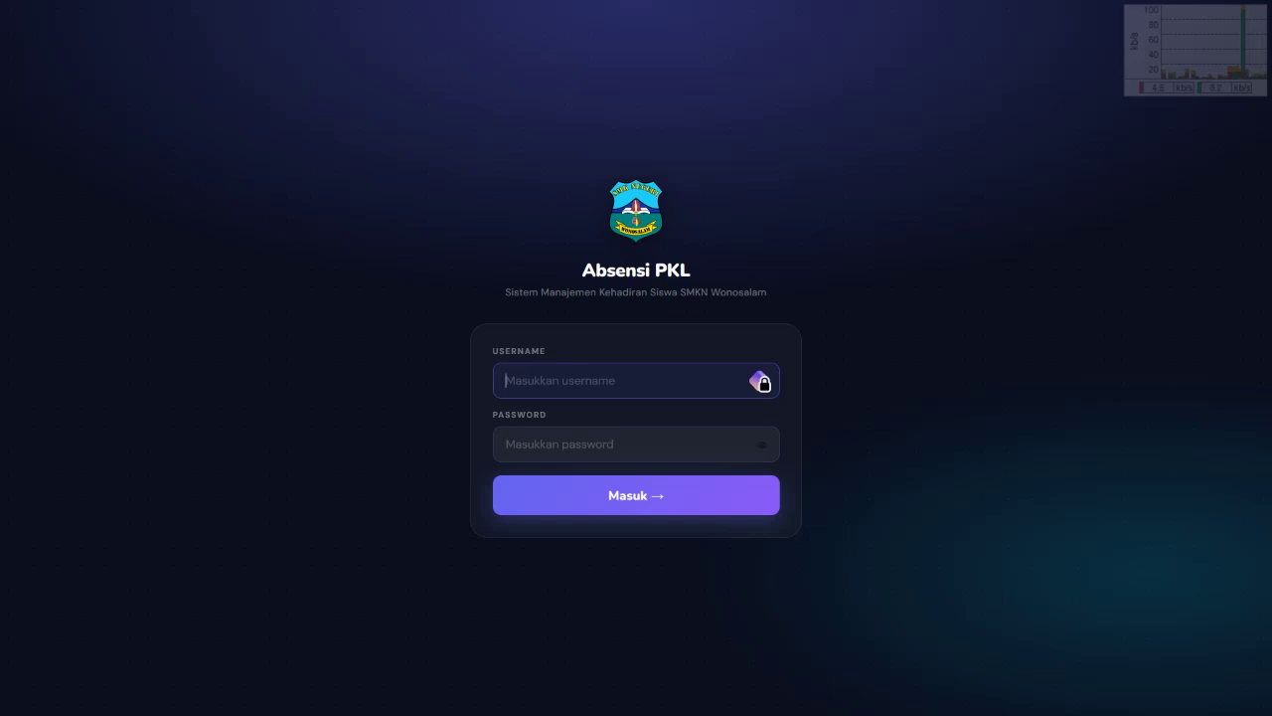